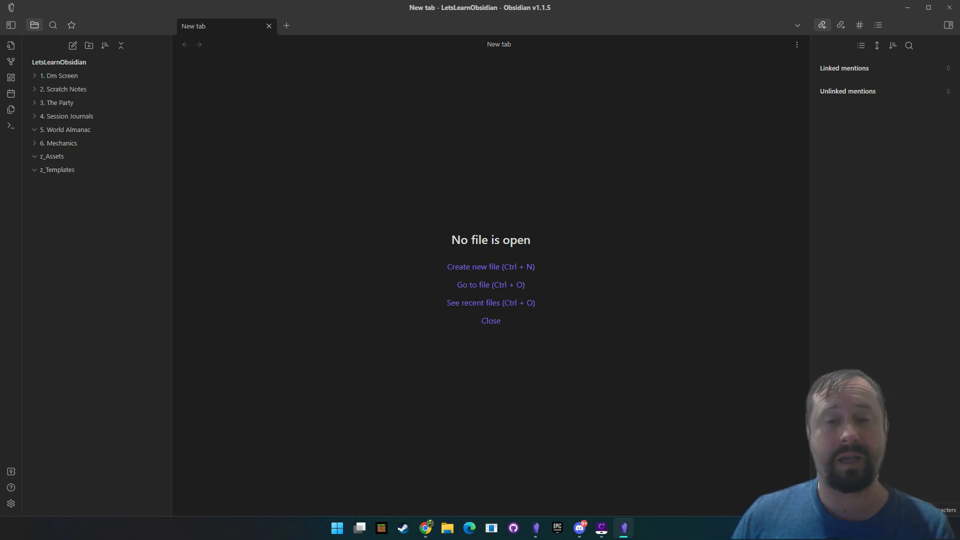
Step: Switch to the Obsidian5eVault window and look over the Deadly Depth Inn campaign note
left_click(535, 529)
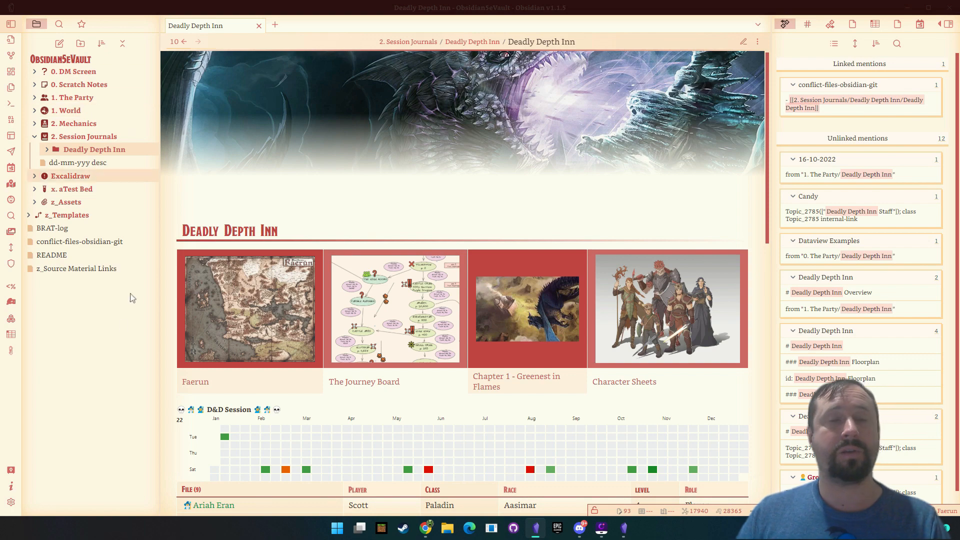
scroll(315, 392, "down", 5)
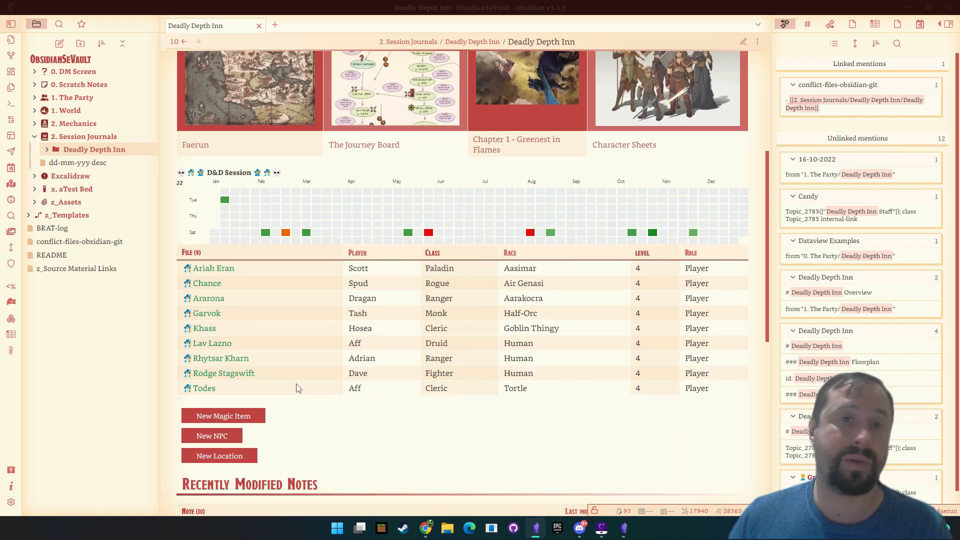
scroll(298, 388, "up", 5)
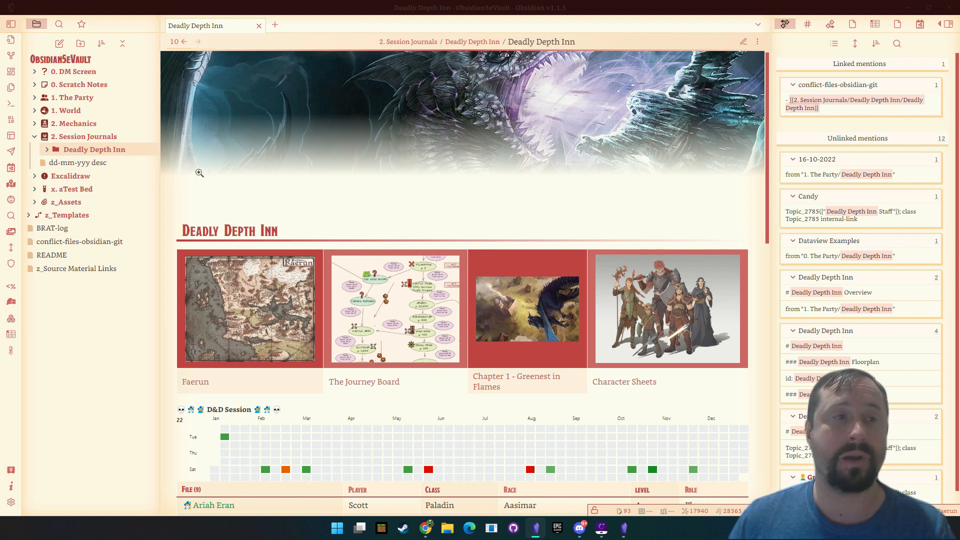
Step: Collapse the Session Journals folder and look through the Classes subfolder of Mechanics, closing Mechanics when done
left_click(35, 136)
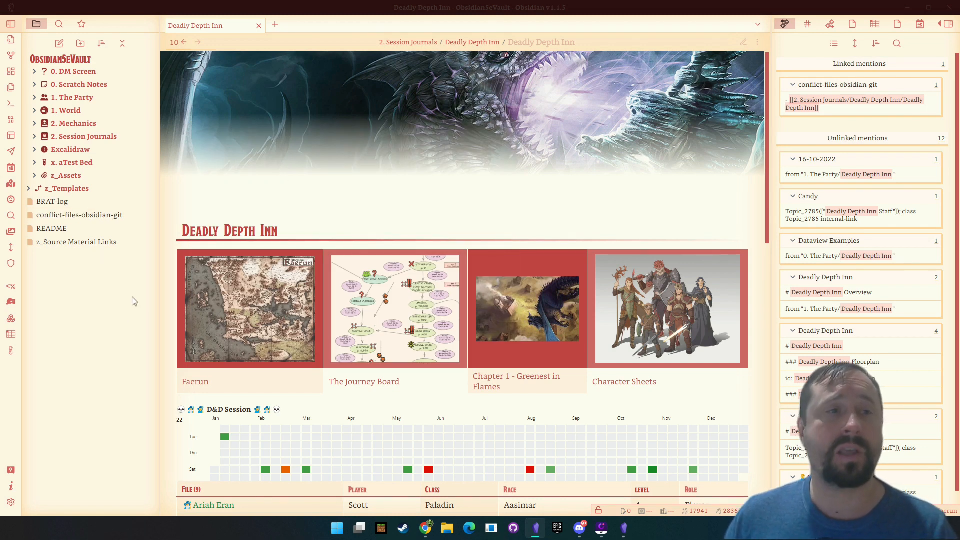
left_click(34, 124)
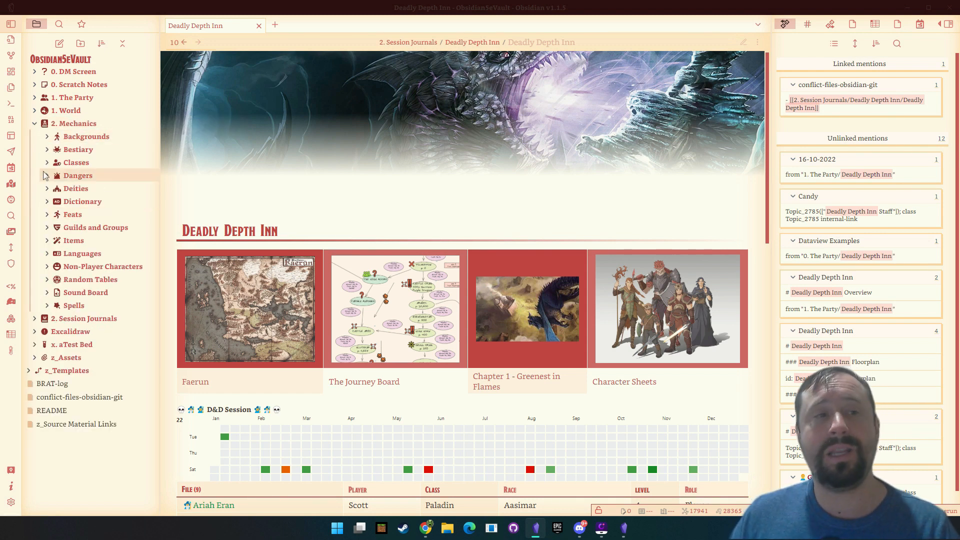
left_click(76, 163)
scroll(96, 407, "down", 5)
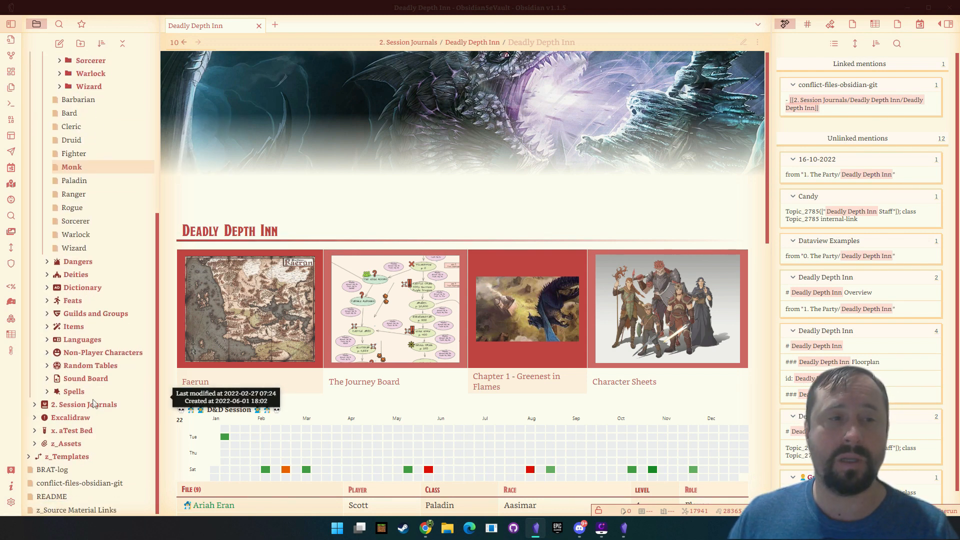
scroll(100, 390, "up", 5)
left_click(33, 125)
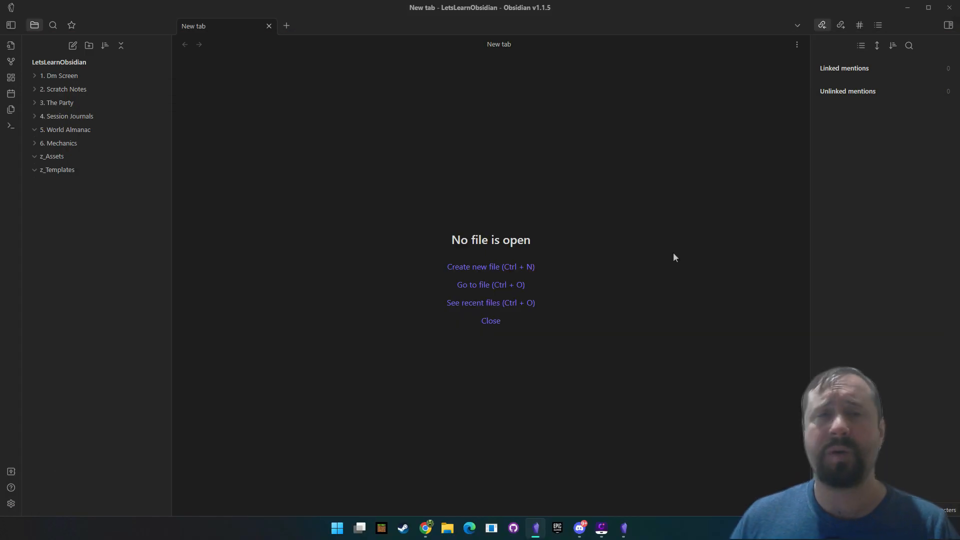
Step: Create a top-level folder named FolderName in the LetsLearnObsidian vault
left_click(383, 177)
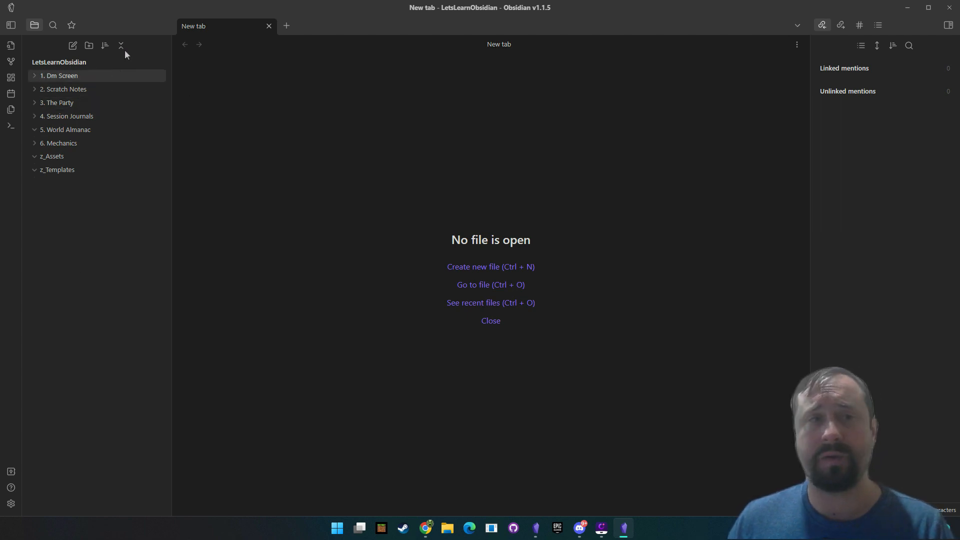
left_click(89, 45)
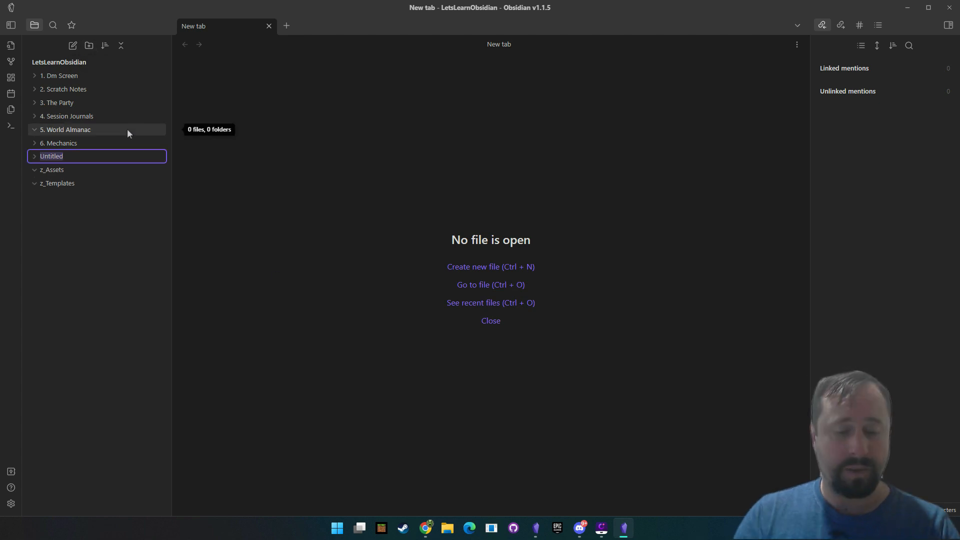
type("FolderName")
key("Return")
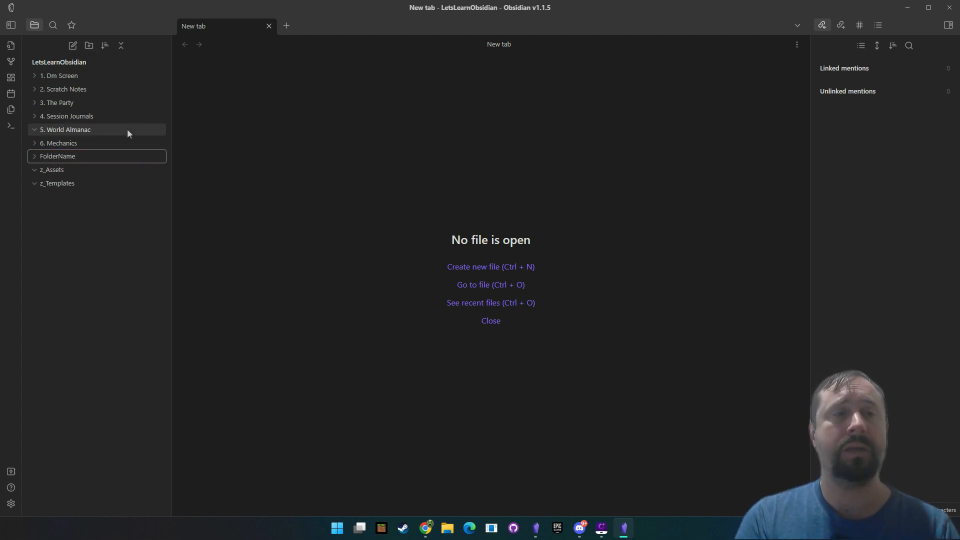
Step: Create a new untitled note and move it into the FolderName folder
left_click(33, 157)
left_click(73, 45)
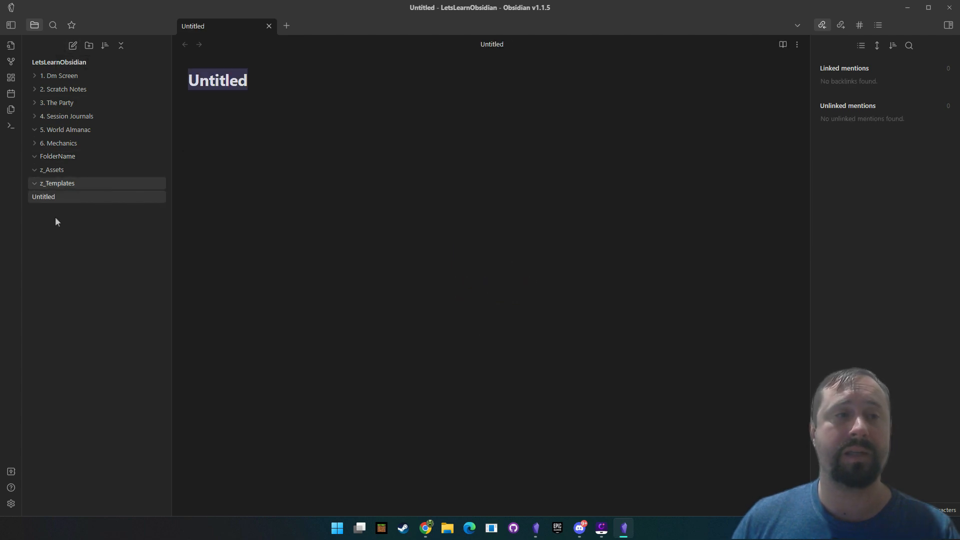
left_click_drag(54, 197, 59, 156)
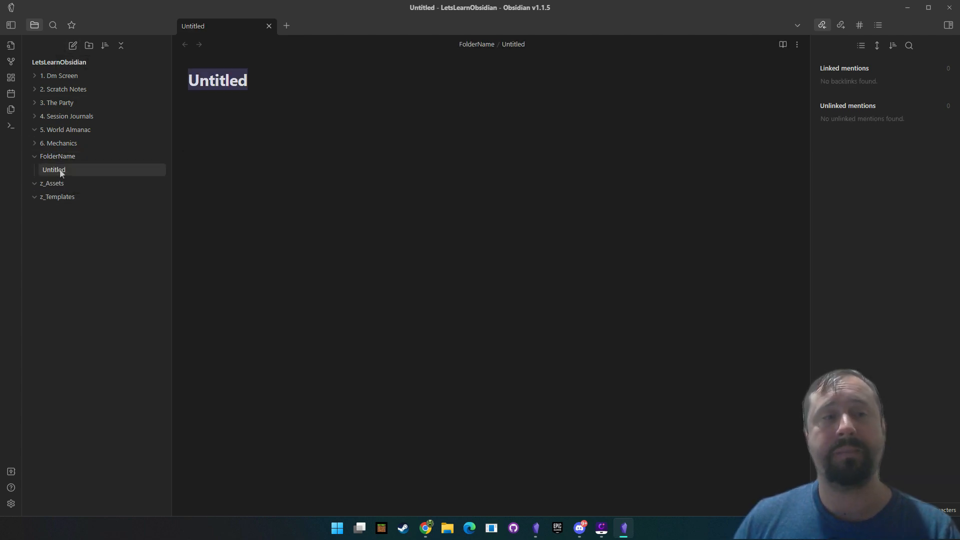
Step: Delete the FolderName folder together with the note inside it
right_click(61, 154)
left_click(91, 272)
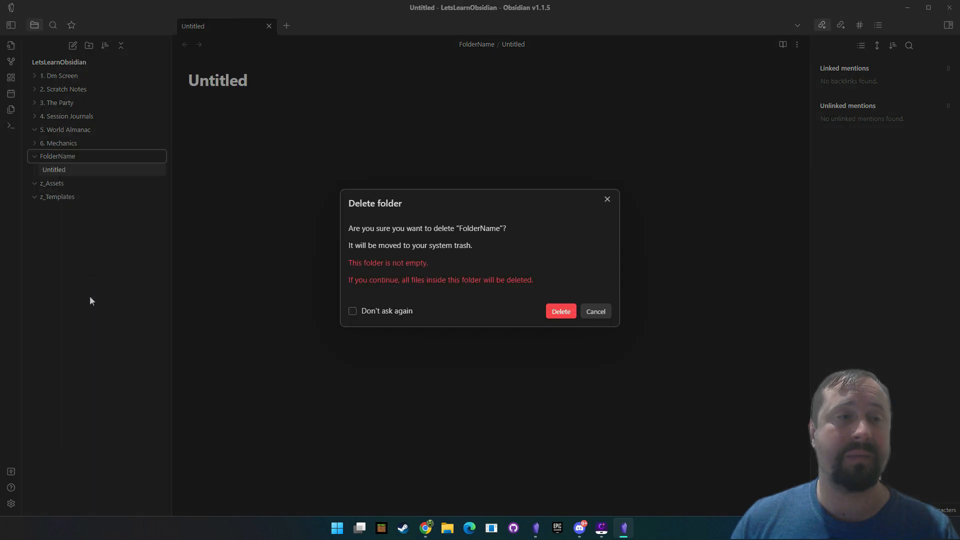
left_click(551, 313)
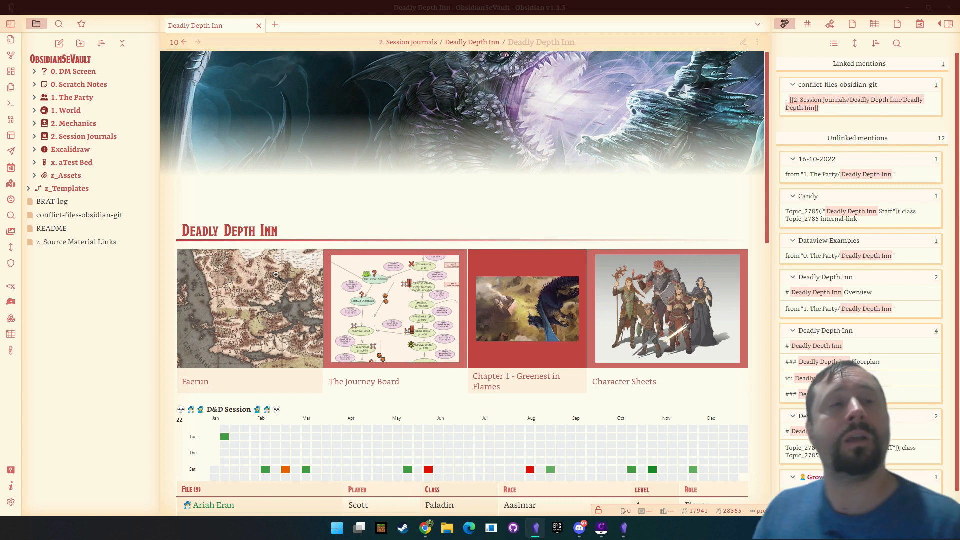
Step: Open the DM Screen board in the Obsidian5eVault vault and preview the Squeezing Into Smaller Spaces card under Movement
left_click(74, 72)
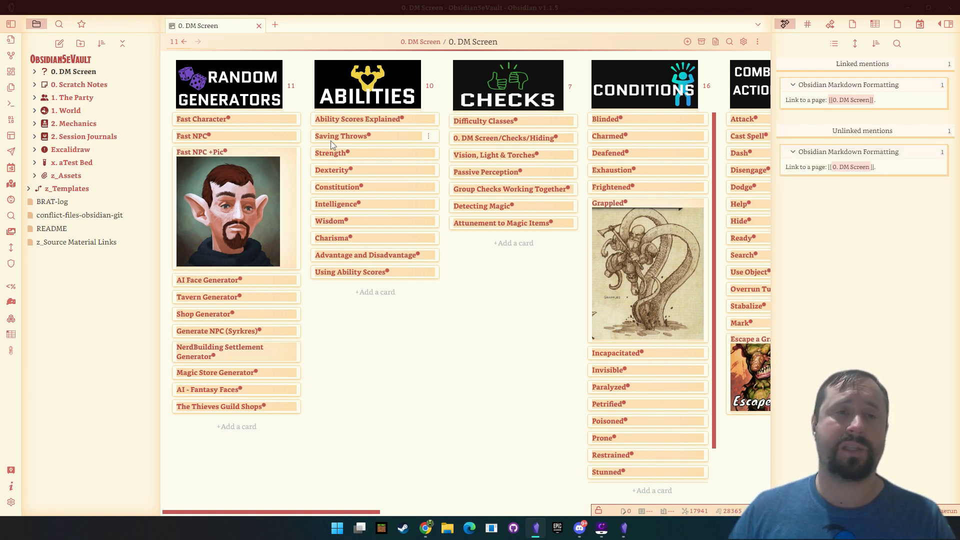
scroll(475, 324, "right", 4)
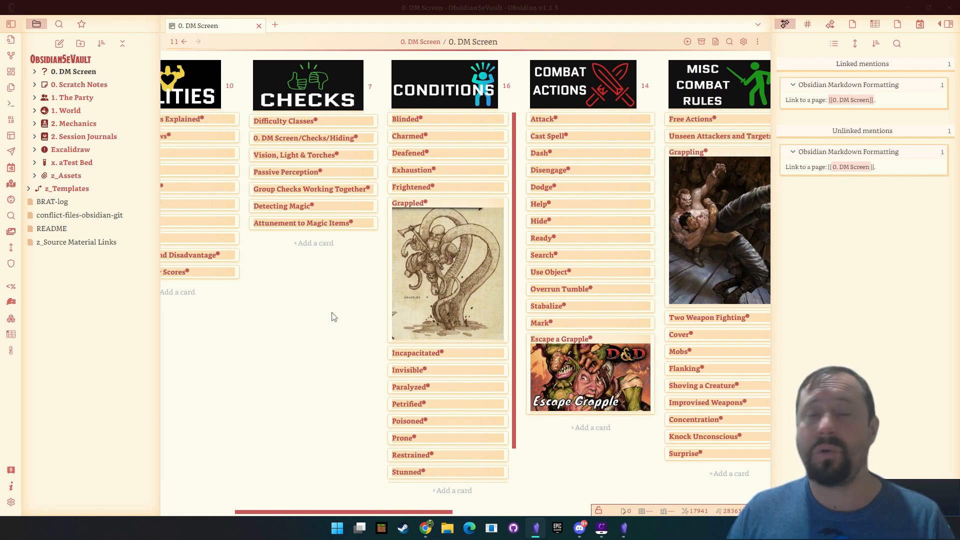
scroll(330, 320, "left", 4)
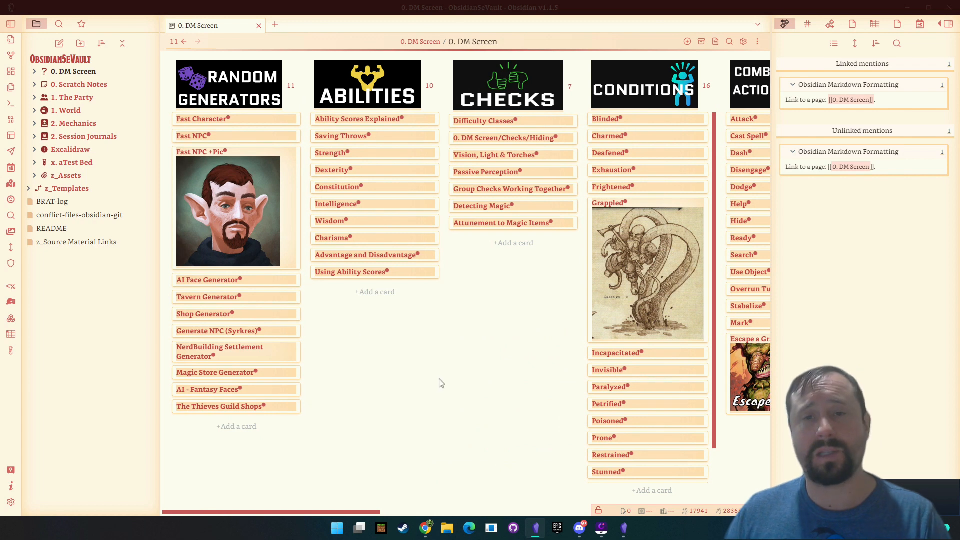
scroll(430, 351, "right", 6)
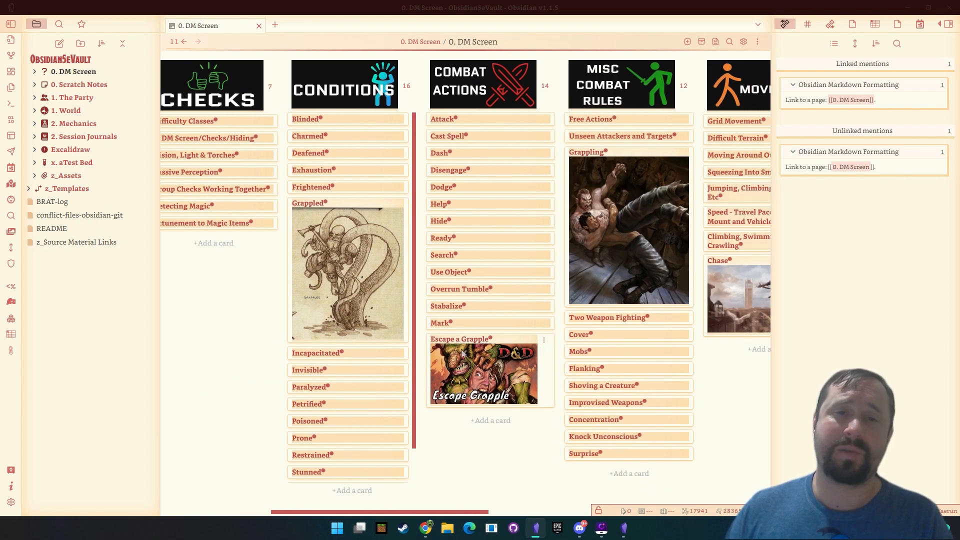
scroll(592, 282, "right", 8)
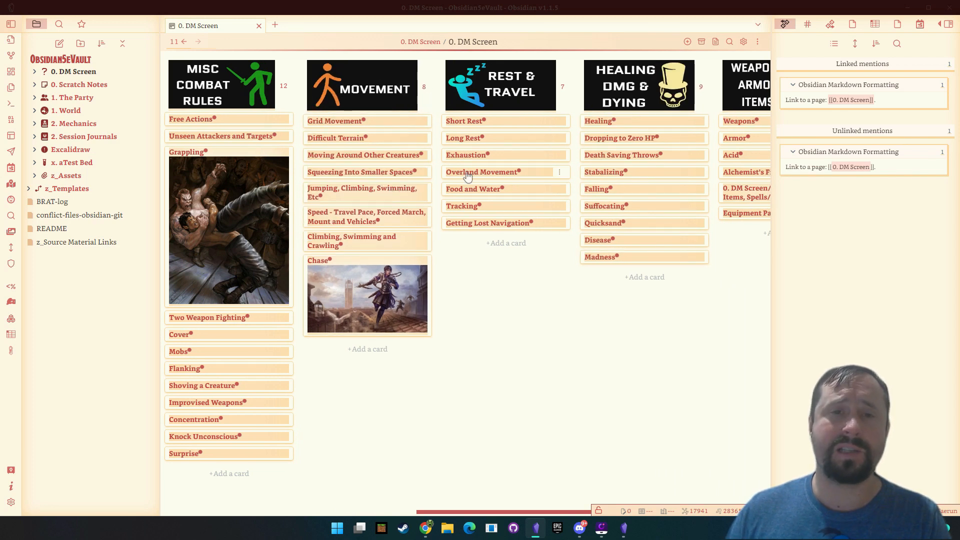
mouse_move(467, 159)
mouse_move(361, 176)
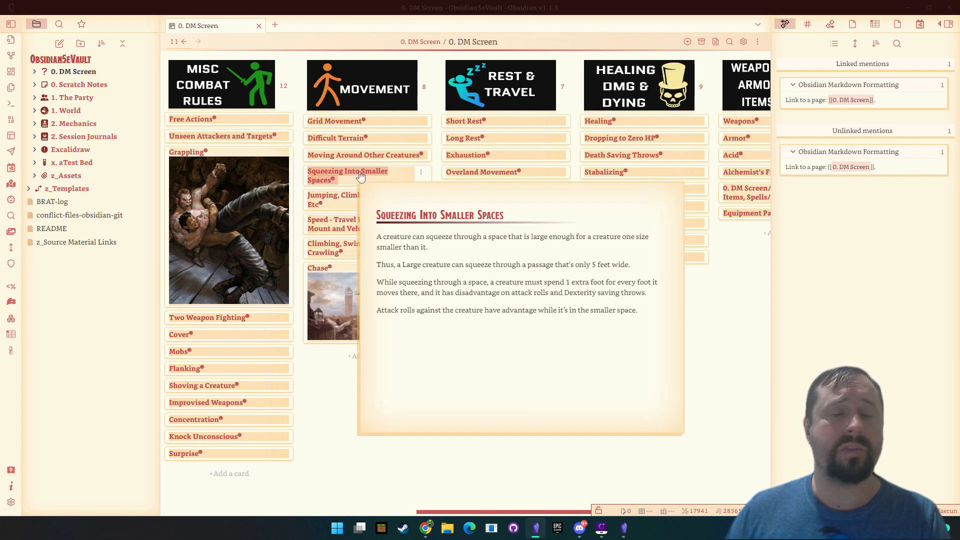
Step: Examine the DM Screen board's columns, from Random Generators through Magic & Spells
scroll(721, 315, "right", 4)
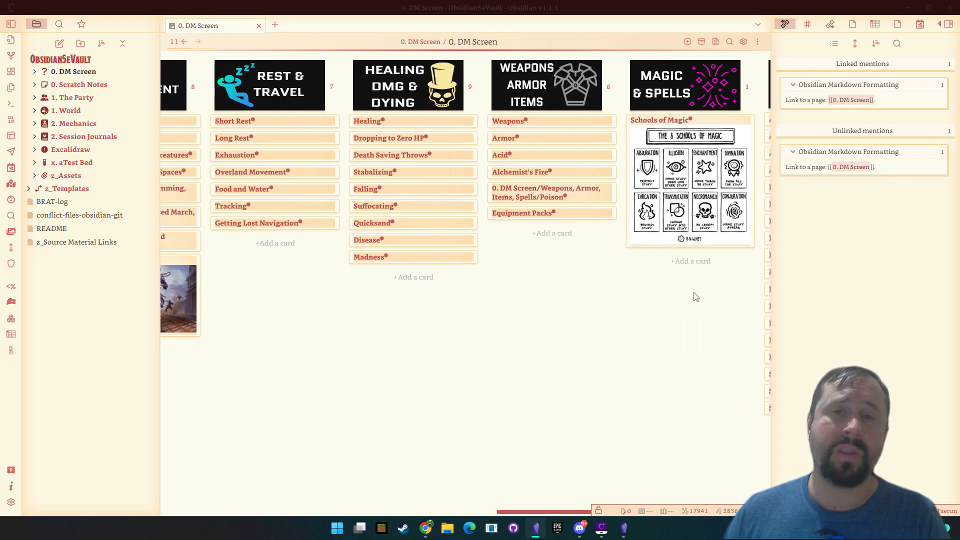
scroll(638, 306, "left", 12)
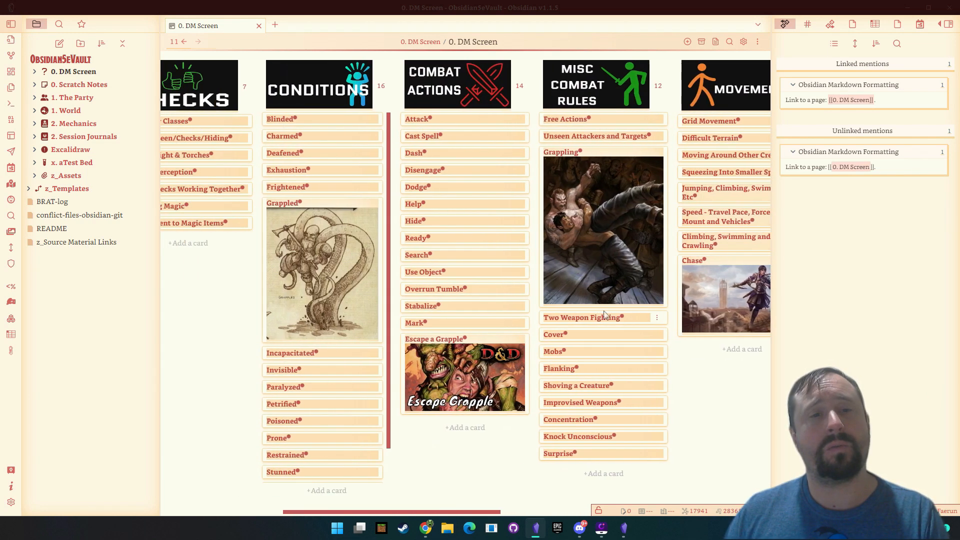
scroll(600, 316, "left", 2)
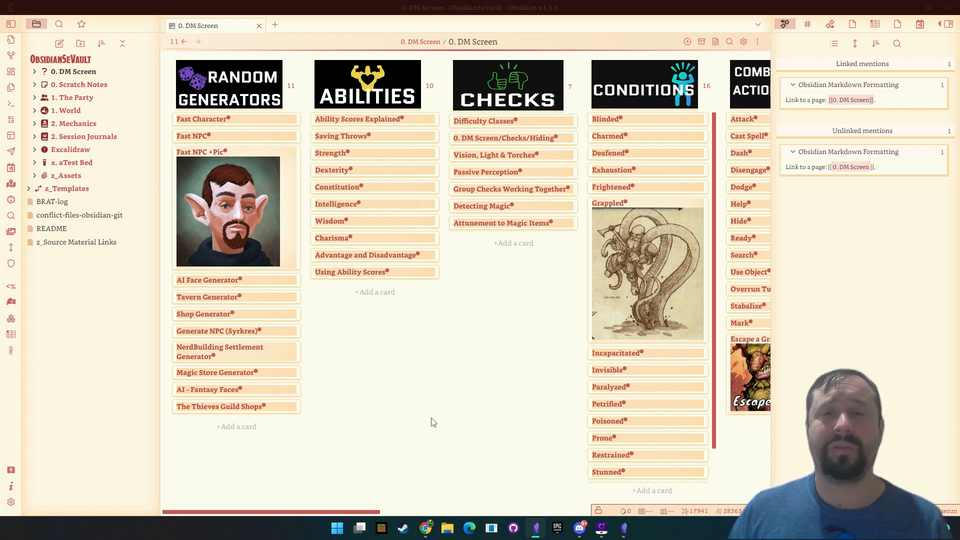
scroll(426, 391, "right", 5)
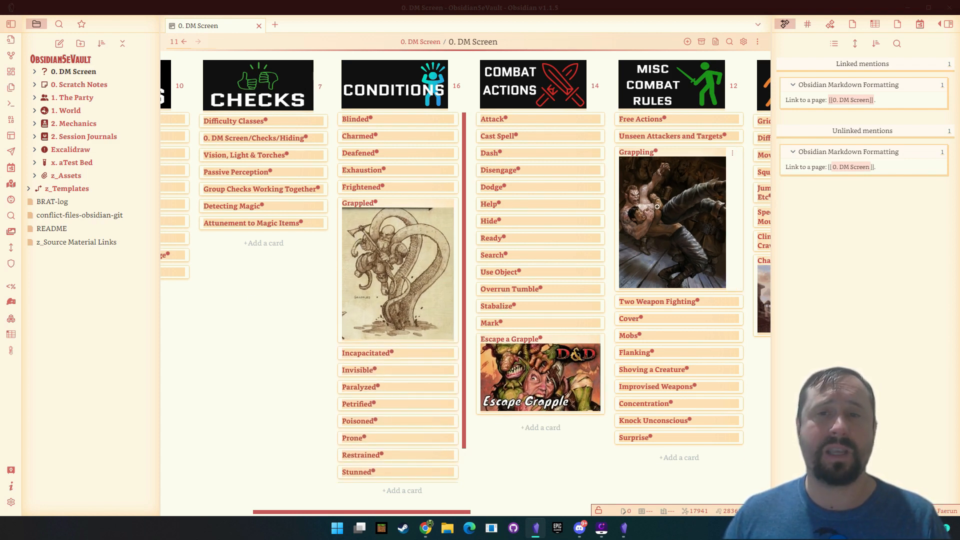
scroll(670, 376, "right", 4)
scroll(502, 378, "right", 6)
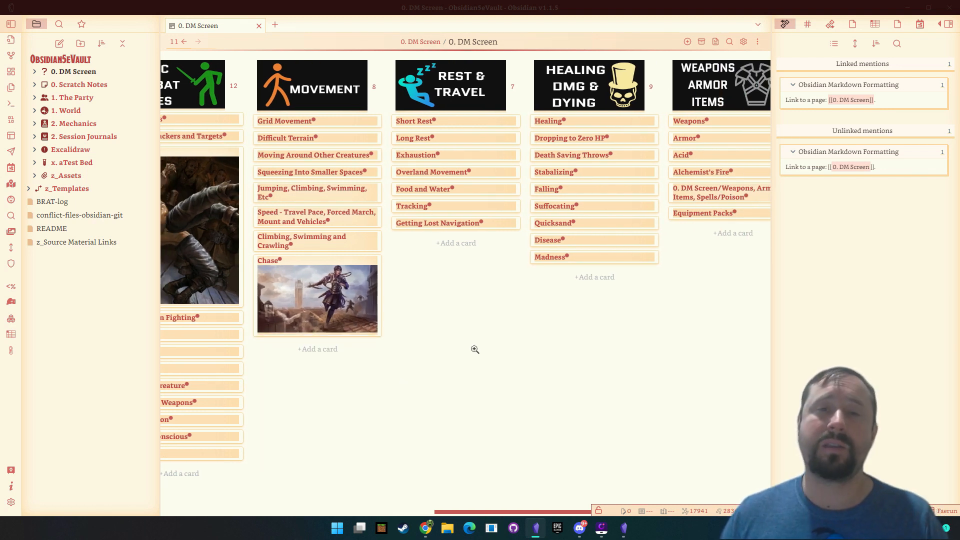
scroll(471, 391, "right", 5)
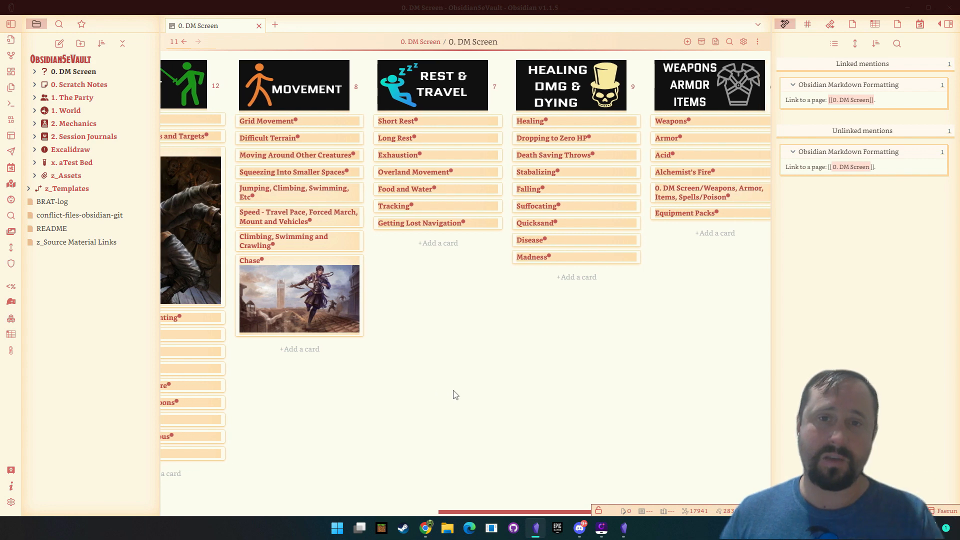
scroll(352, 369, "left", 20)
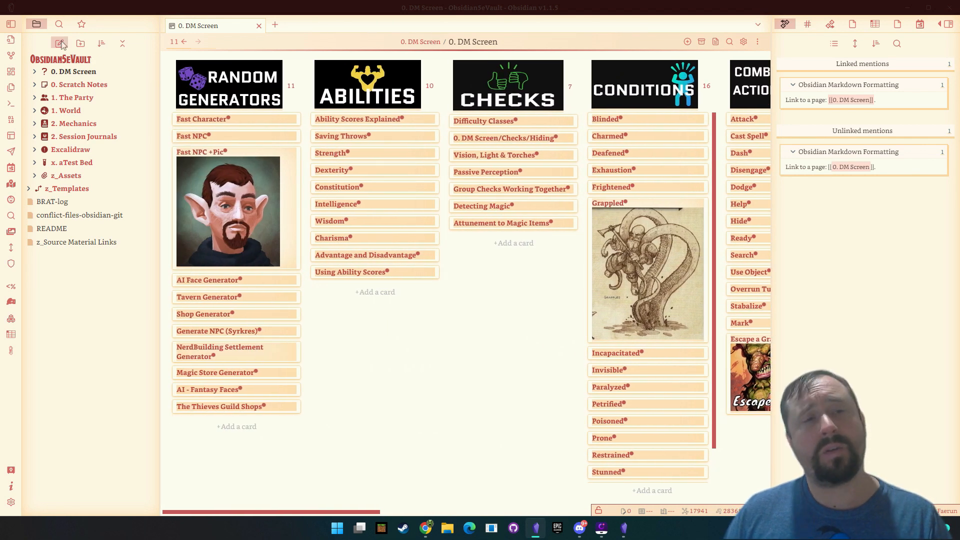
Step: Look through the notes in the Scratch Notes folder and collapse it again
left_click(33, 85)
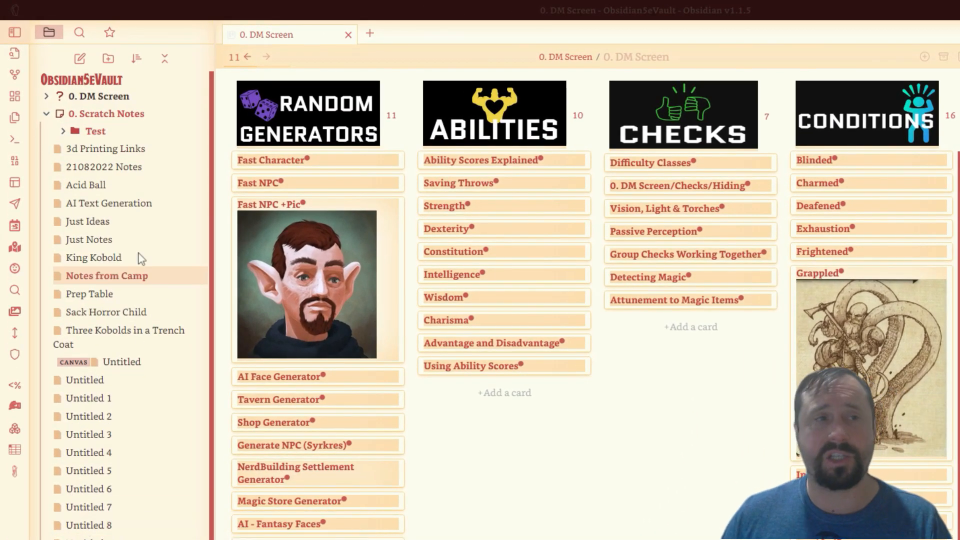
left_click(46, 114)
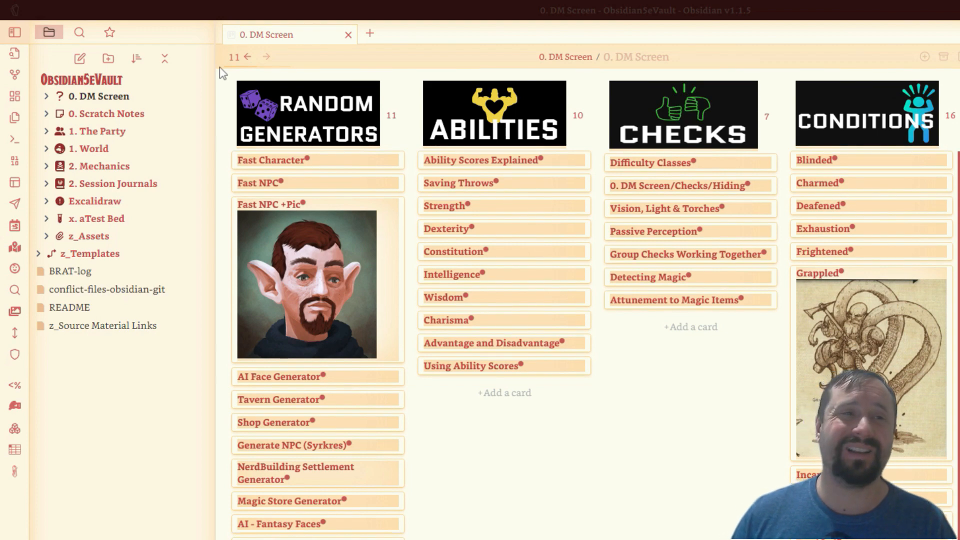
Step: Open the Todes note under The Party's Deadly Depth Inn folder and read its embedded character sheet, Quirks and Memorable Moments
left_click(44, 131)
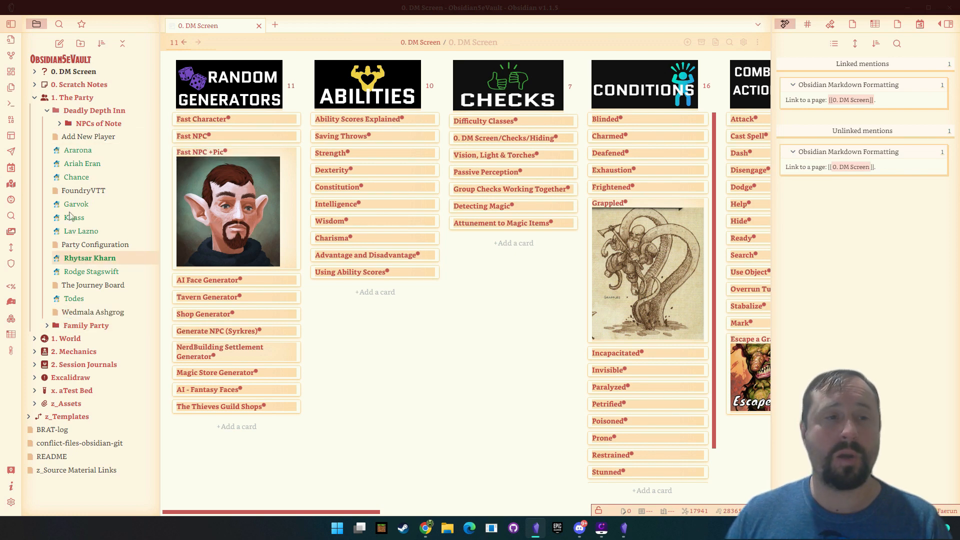
left_click(74, 299)
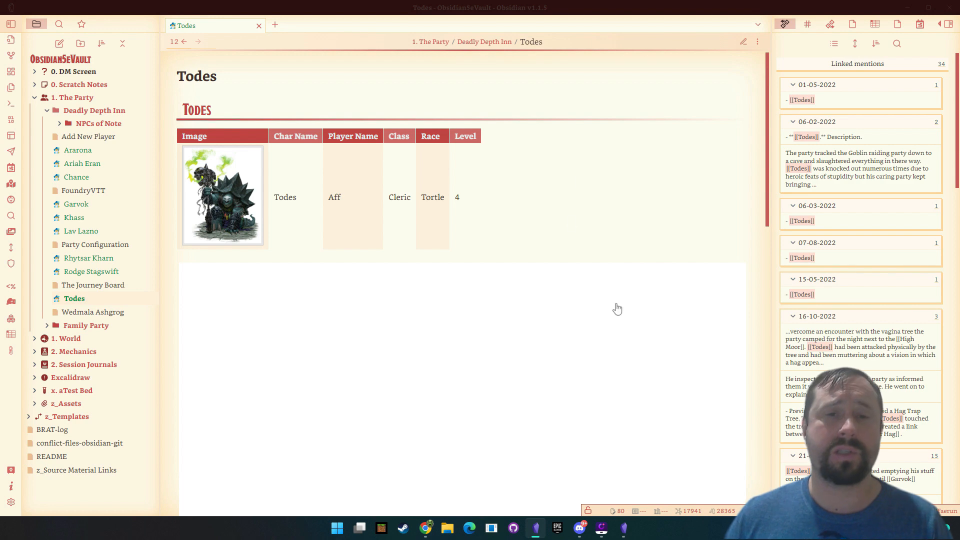
scroll(745, 150, "down", 2)
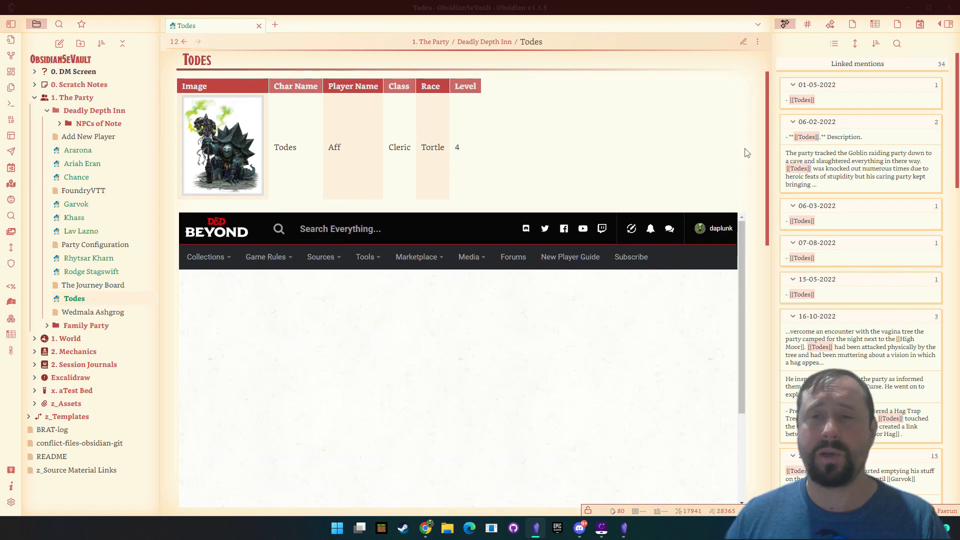
scroll(738, 194, "up", 2)
scroll(688, 155, "down", 2)
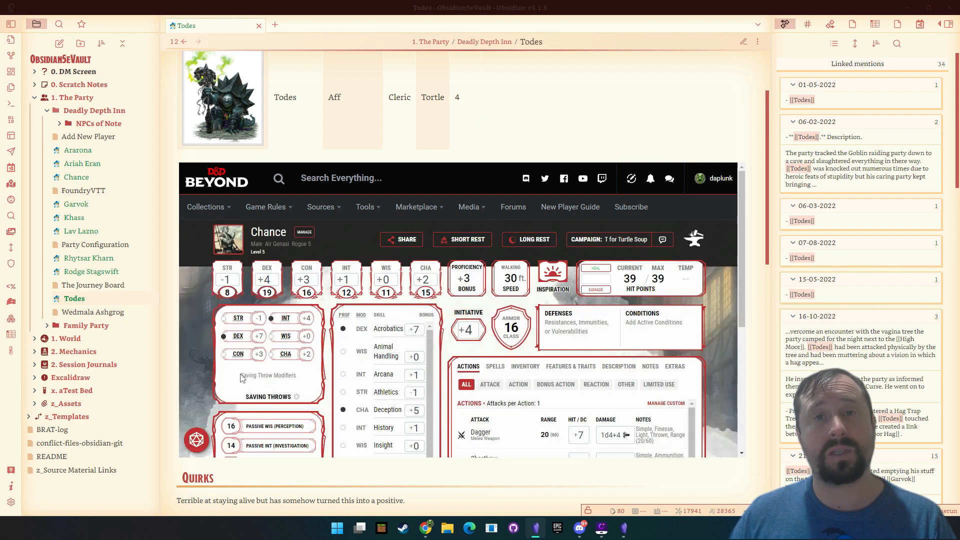
scroll(745, 142, "down", 1)
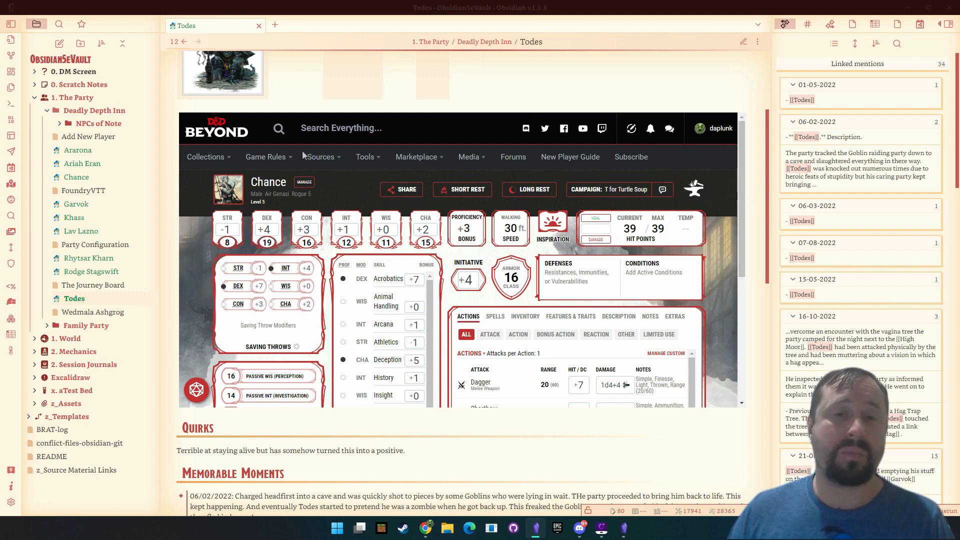
scroll(736, 179, "down", 6)
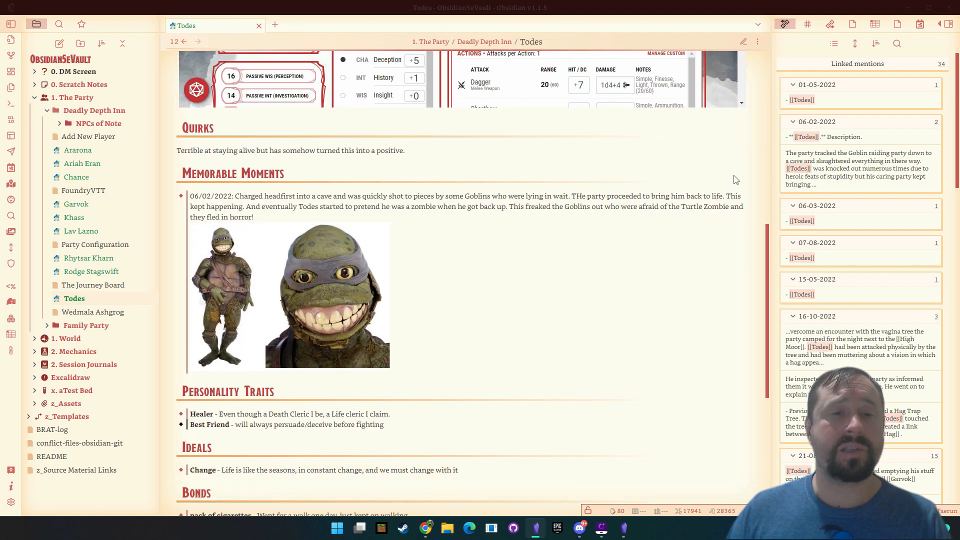
Step: Read the Todes note's Personality Traits, Ideals, Bonds and Flaws sections and return to its start
scroll(510, 206, "down", 6)
scroll(412, 240, "up", 5)
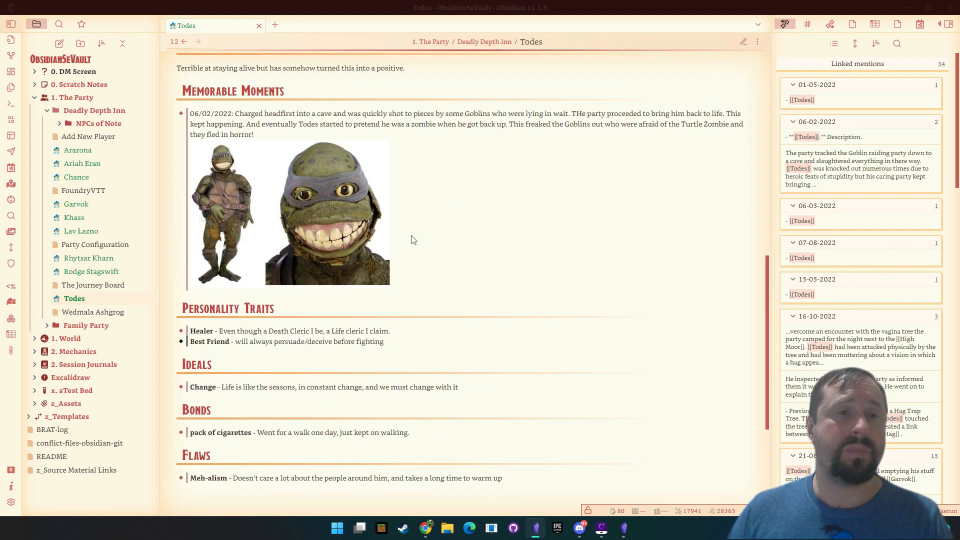
scroll(537, 235, "up", 13)
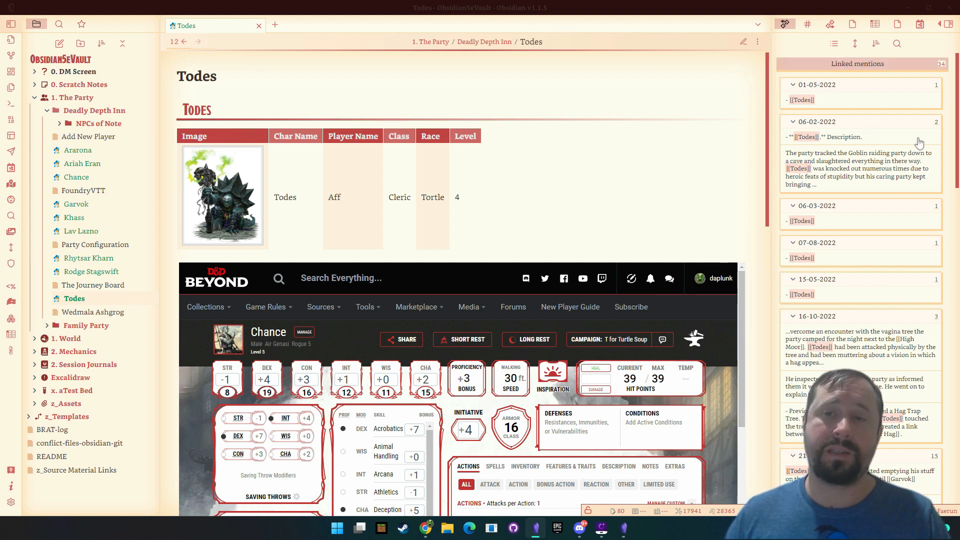
Step: Review the core plugins list in the settings, including Backlinks and Outgoing Links, and close the settings
left_click(9, 503)
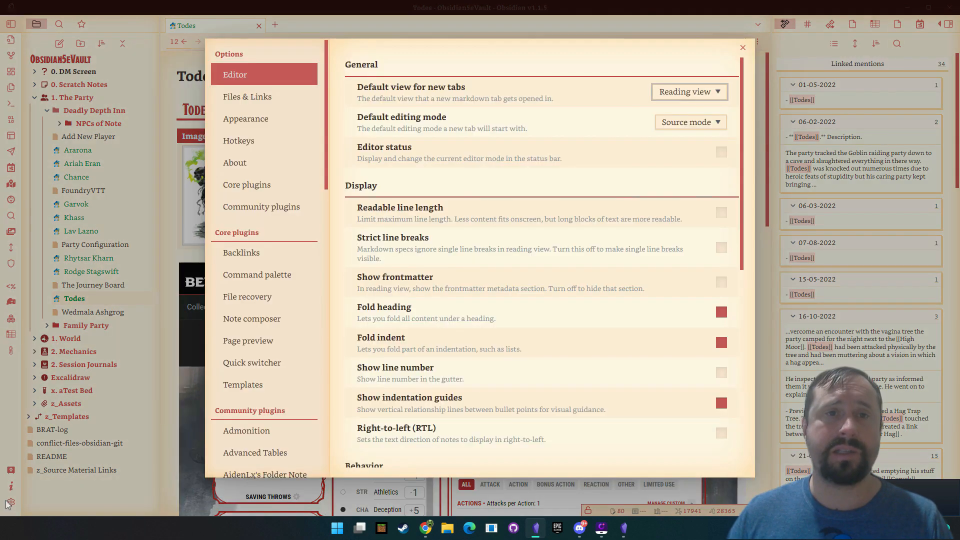
left_click(237, 186)
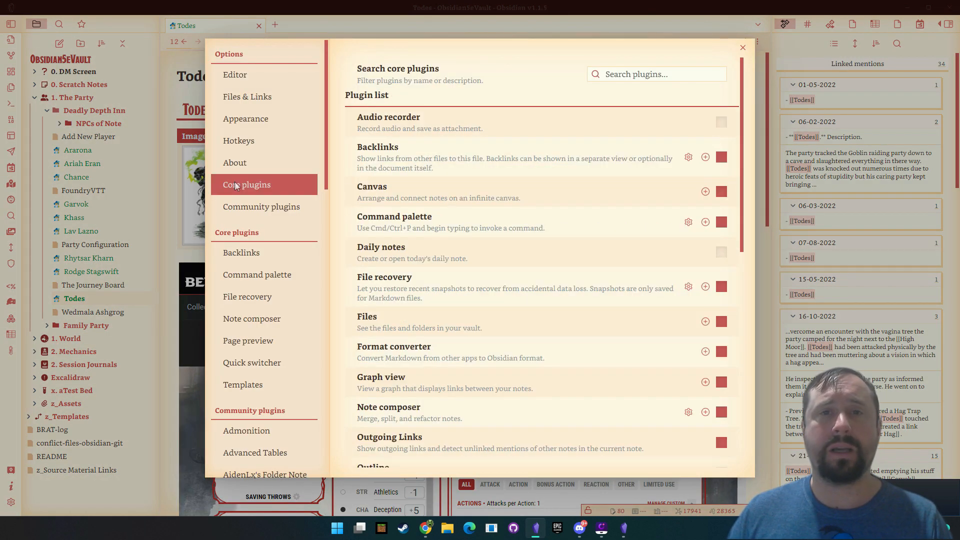
scroll(599, 126, "down", 4)
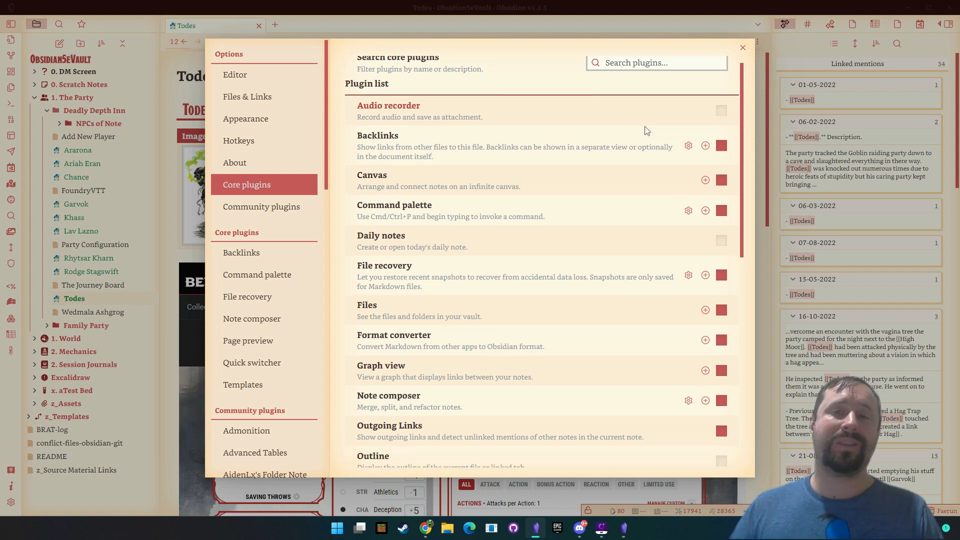
scroll(595, 200, "up", 4)
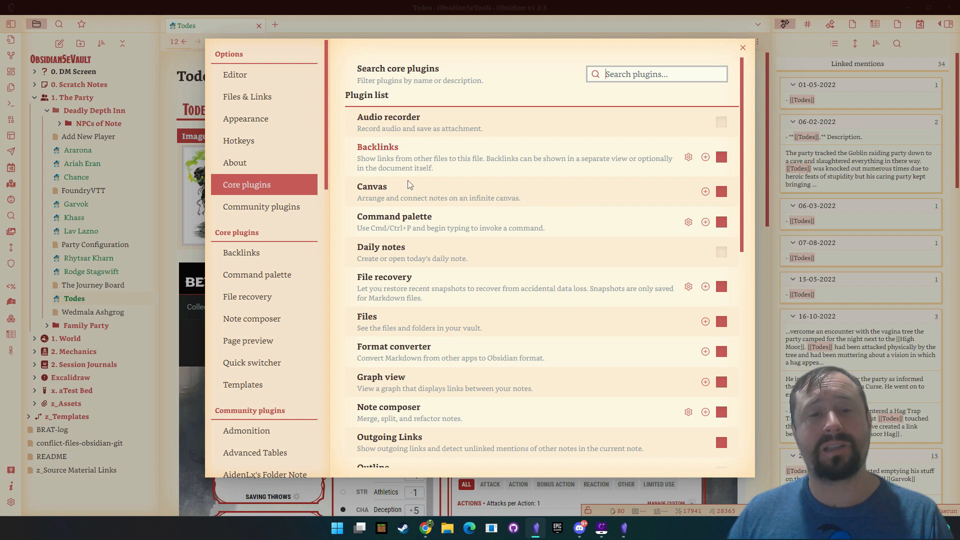
scroll(568, 320, "down", 4)
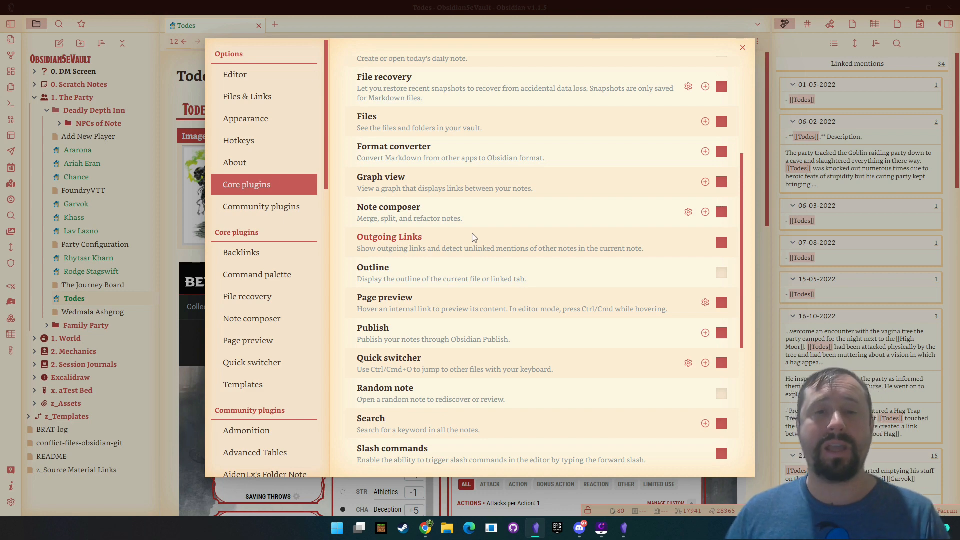
left_click(760, 112)
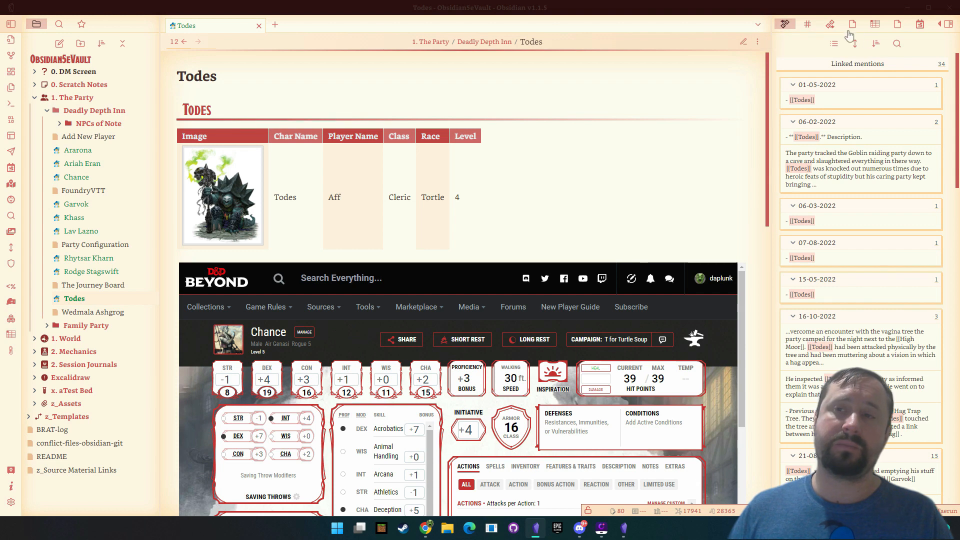
Step: Hide and restore the links sidebar, and compare the Todes note's outgoing links with its backlinks
left_click(949, 24)
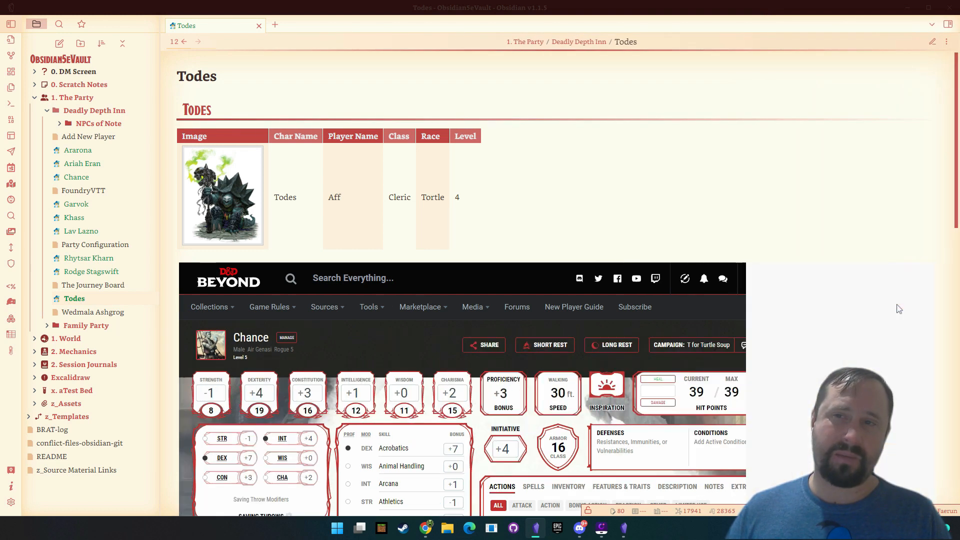
left_click(949, 24)
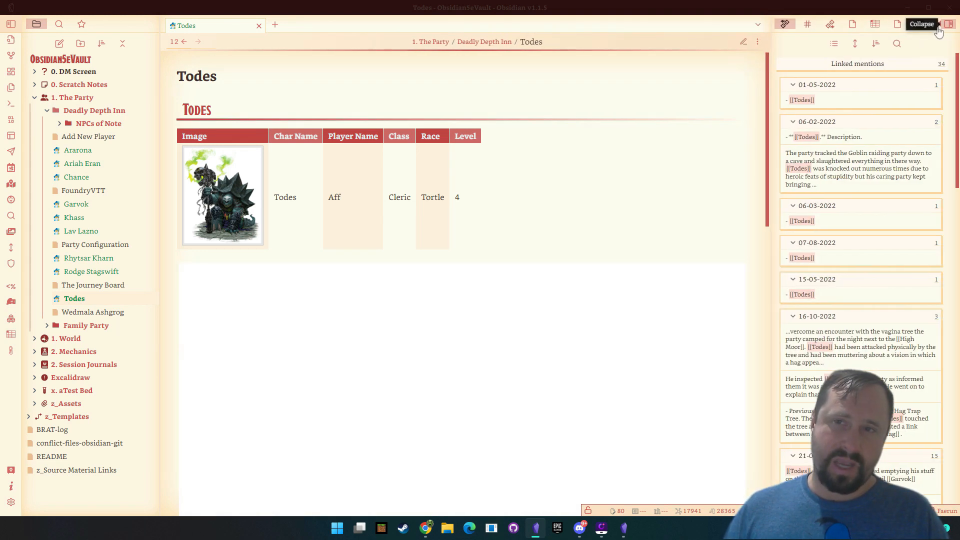
left_click(829, 25)
left_click(784, 24)
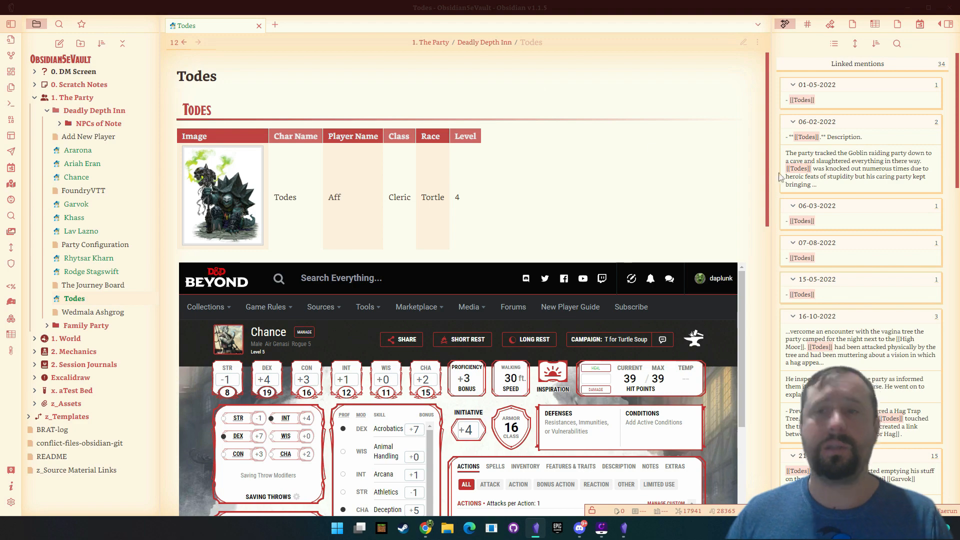
Step: Convert the three unlinked mentions of Todes in the 30-10-2022 note into links
scroll(861, 125, "down", 1)
scroll(861, 125, "down", 15)
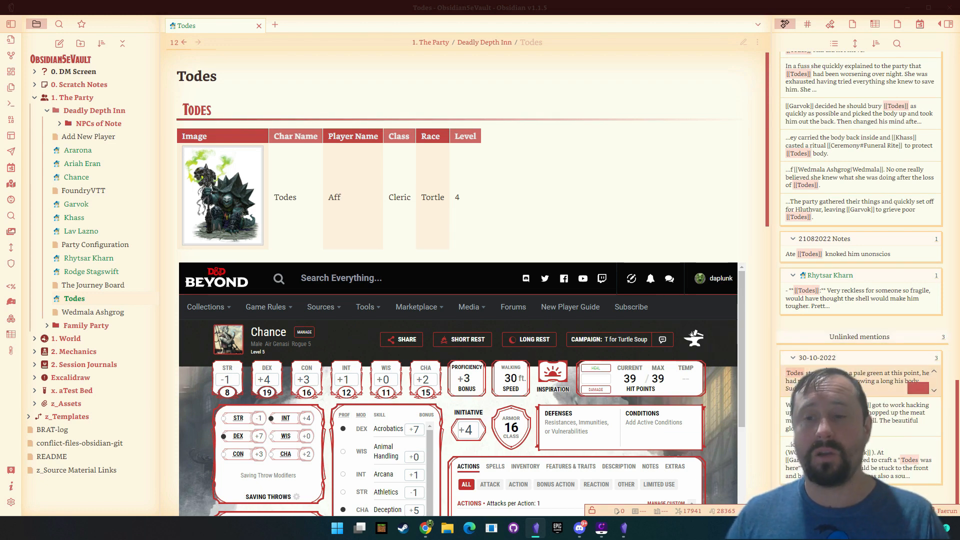
left_click(918, 390)
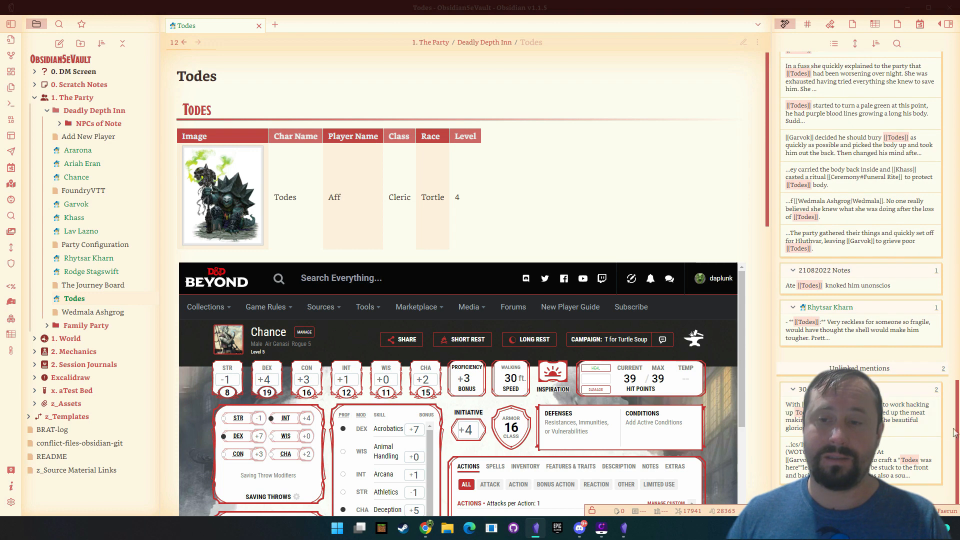
left_click(918, 429)
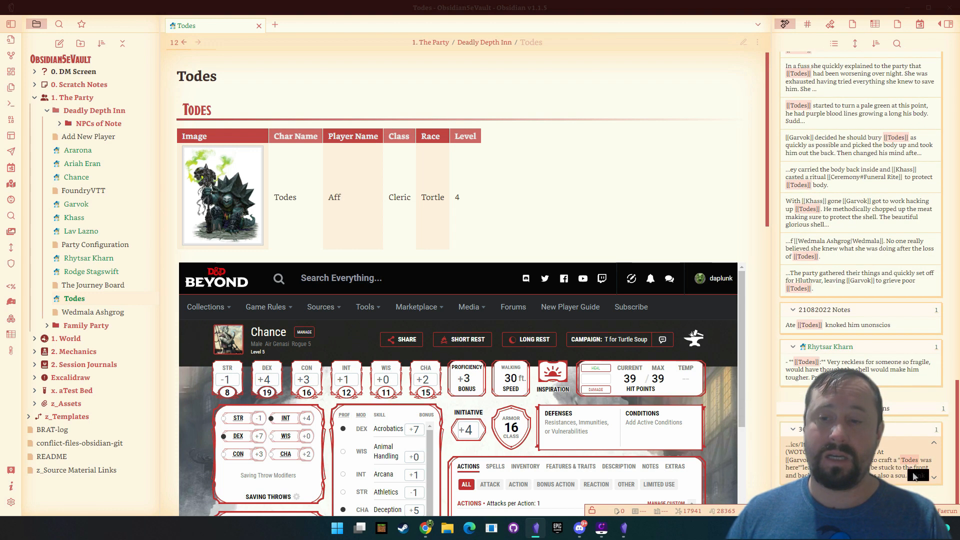
left_click(919, 478)
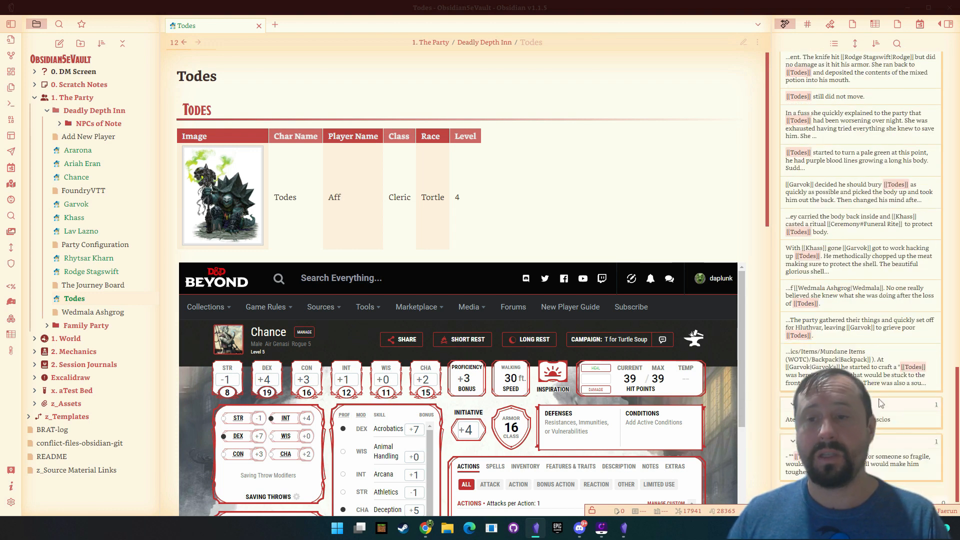
scroll(850, 420, "down", 1)
scroll(875, 182, "up", 6)
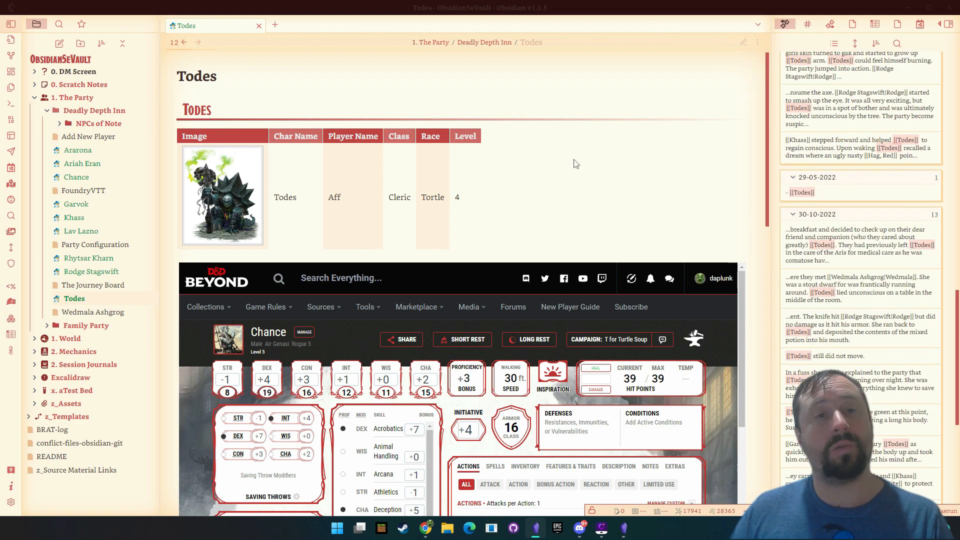
scroll(877, 161, "up", 5)
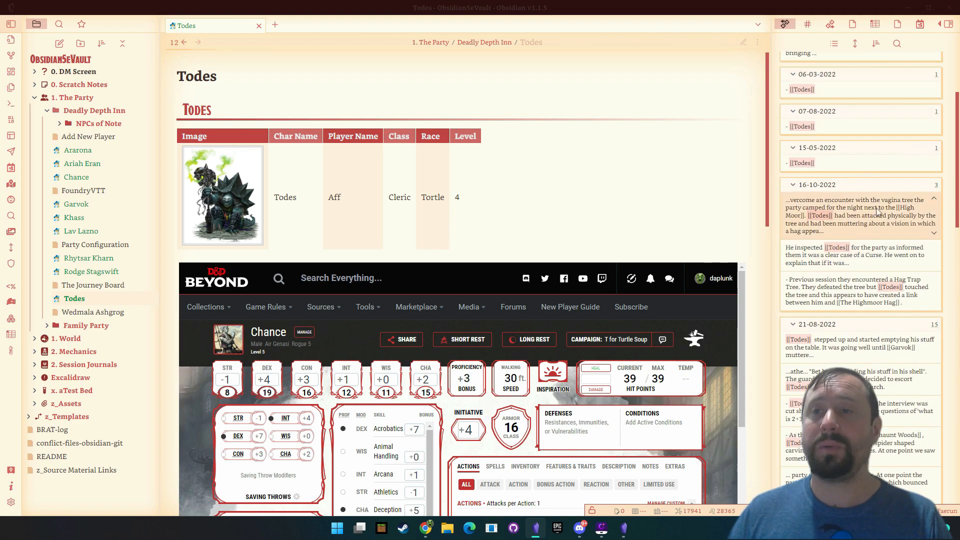
Step: Examine the Todes note's outgoing links and its unlinked mentions of other notes
left_click(830, 24)
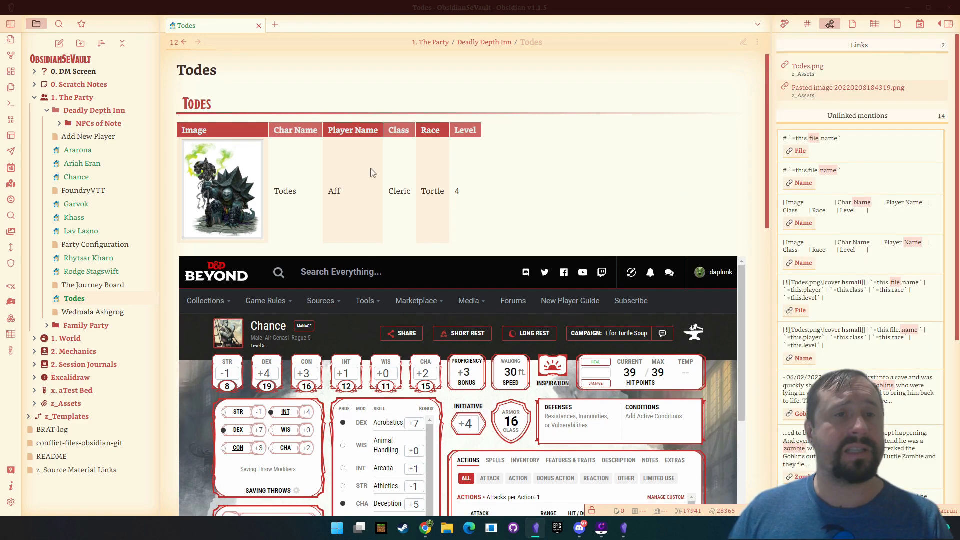
scroll(567, 207, "down", 1)
scroll(359, 385, "down", 7)
scroll(617, 270, "down", 8)
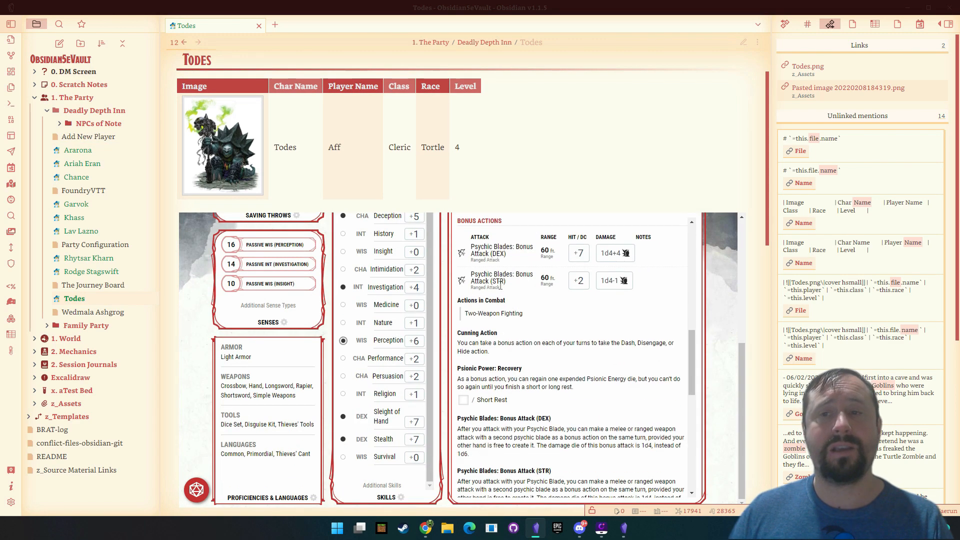
scroll(617, 270, "up", 7)
scroll(514, 192, "up", 1)
scroll(881, 198, "down", 3)
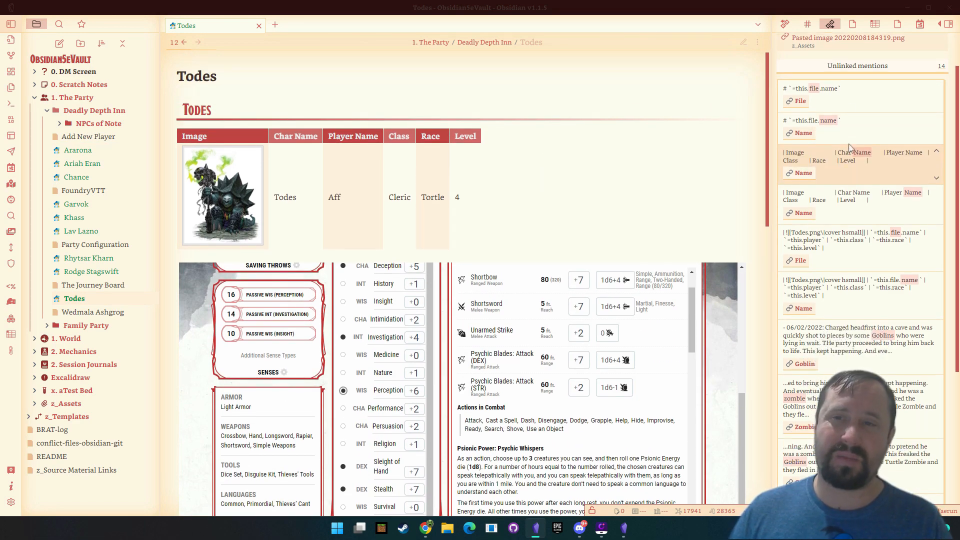
scroll(865, 196, "down", 2)
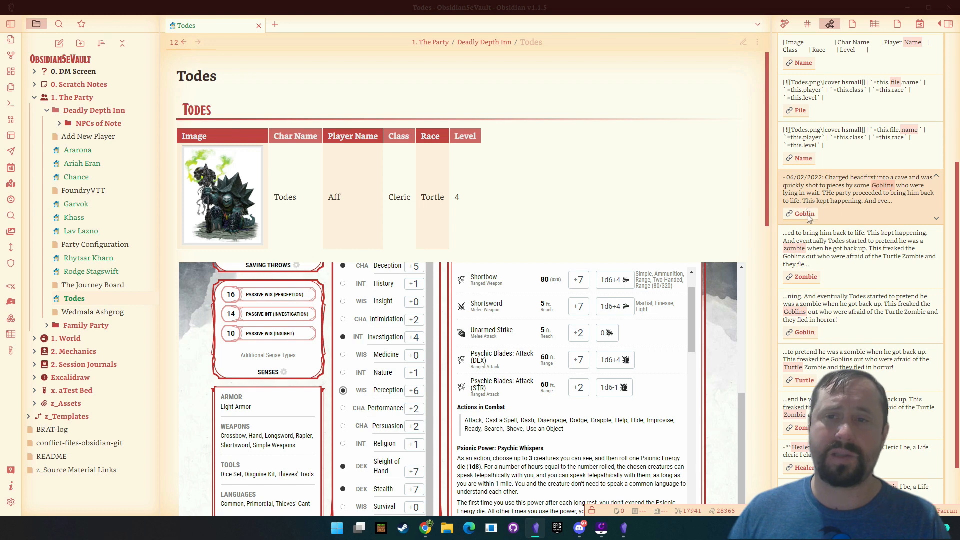
Step: Link the first unlinked Goblins and zombie mentions in the Todes note's 06/02/2022 entry to the Goblin and Zombie notes
scroll(830, 240, "up", 1)
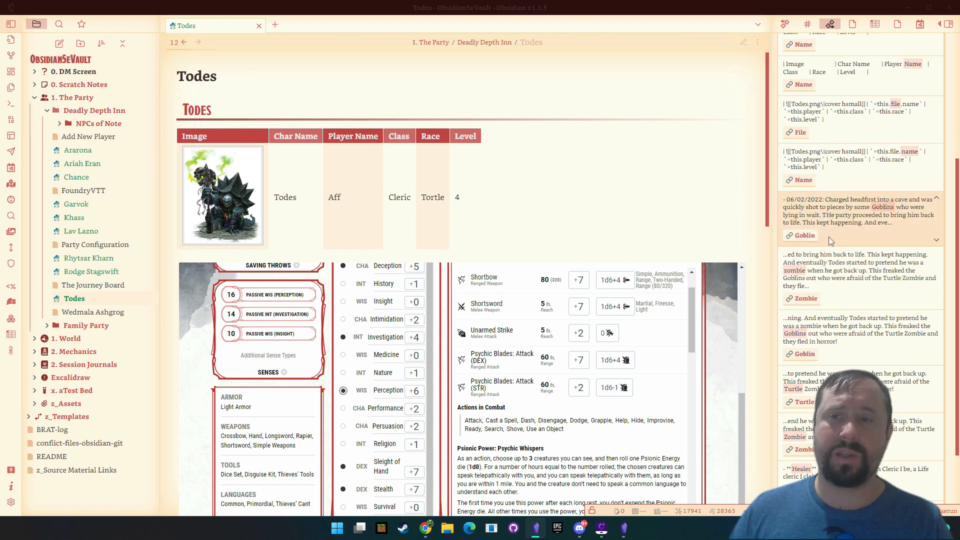
scroll(829, 241, "down", 2)
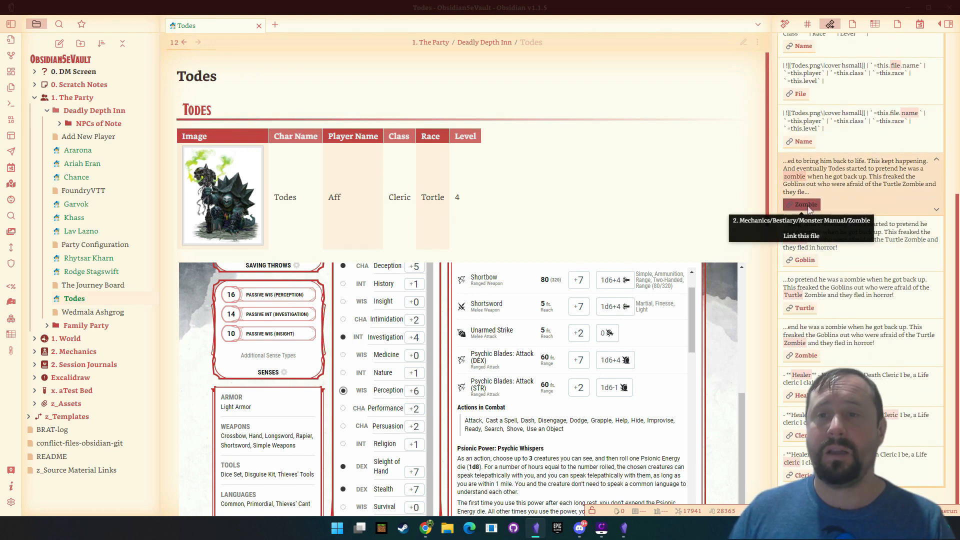
scroll(809, 209, "up", 2)
left_click(583, 171)
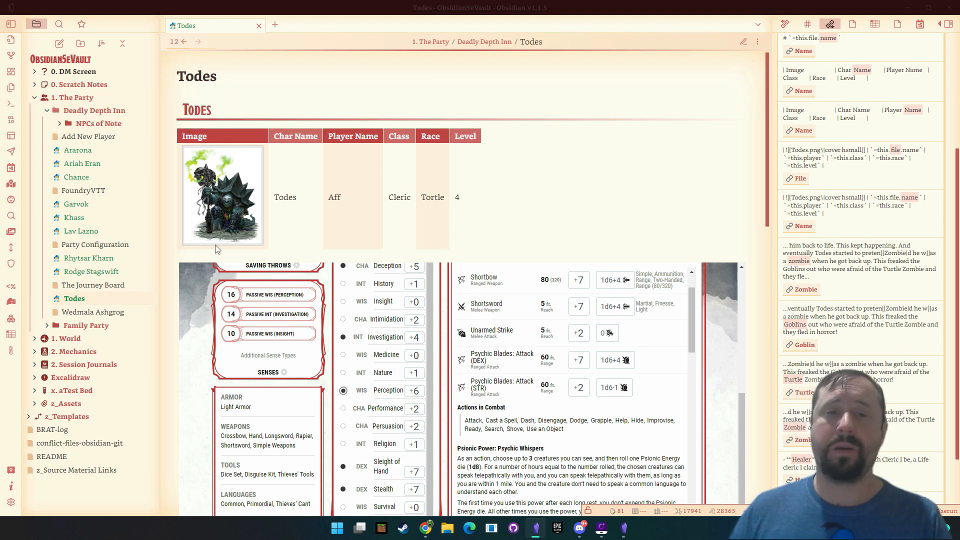
scroll(658, 144, "down", 1)
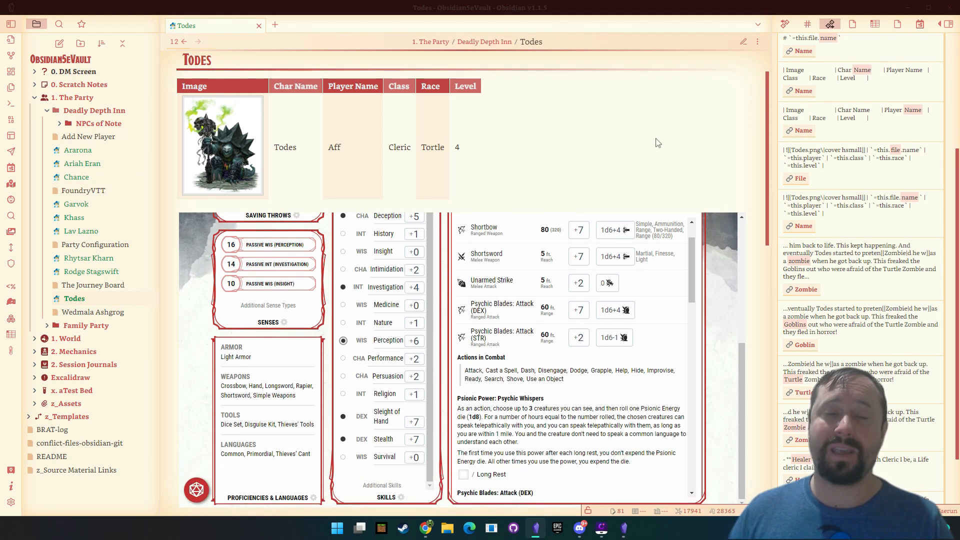
scroll(636, 142, "up", 1)
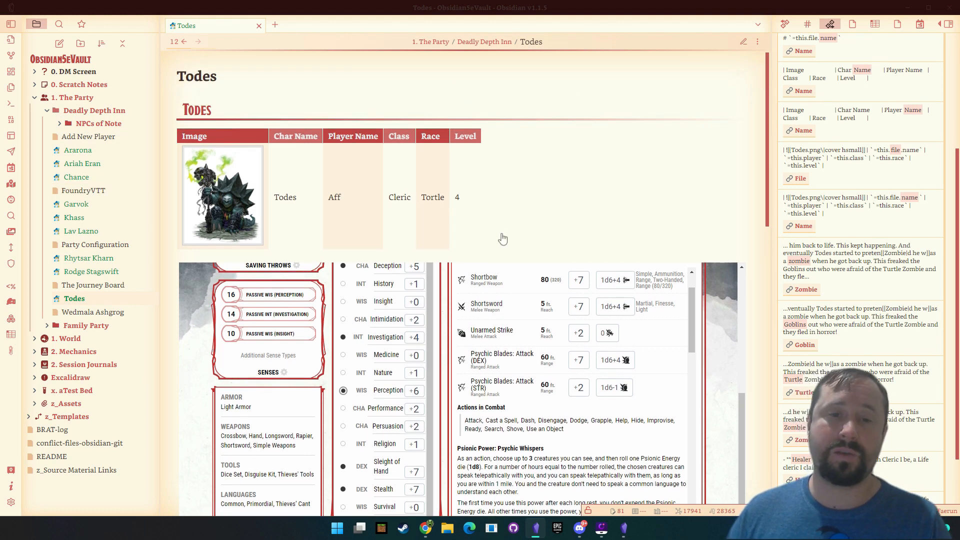
Step: Collapse the 1. The Party folder and expand 1. World through FR to the Faerun folder
left_click(34, 98)
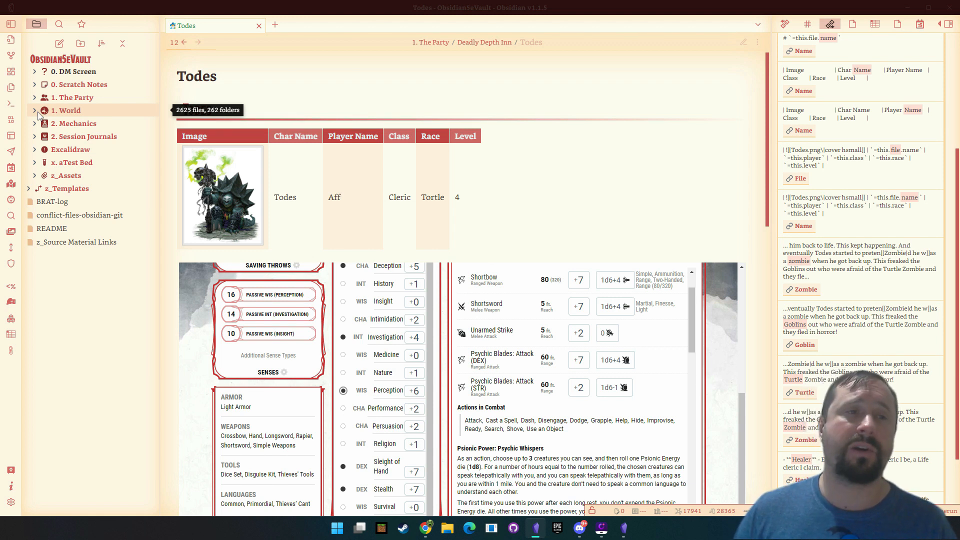
left_click(37, 112)
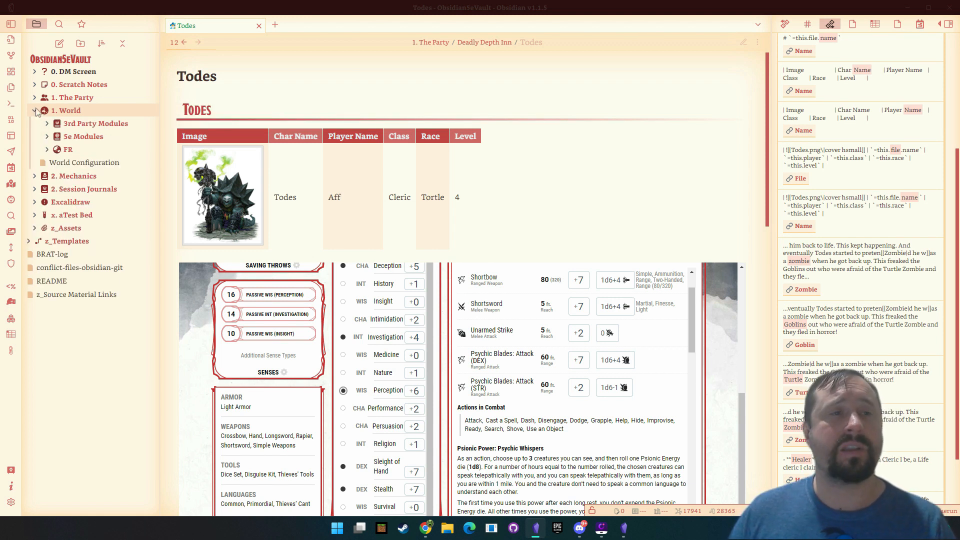
left_click(49, 151)
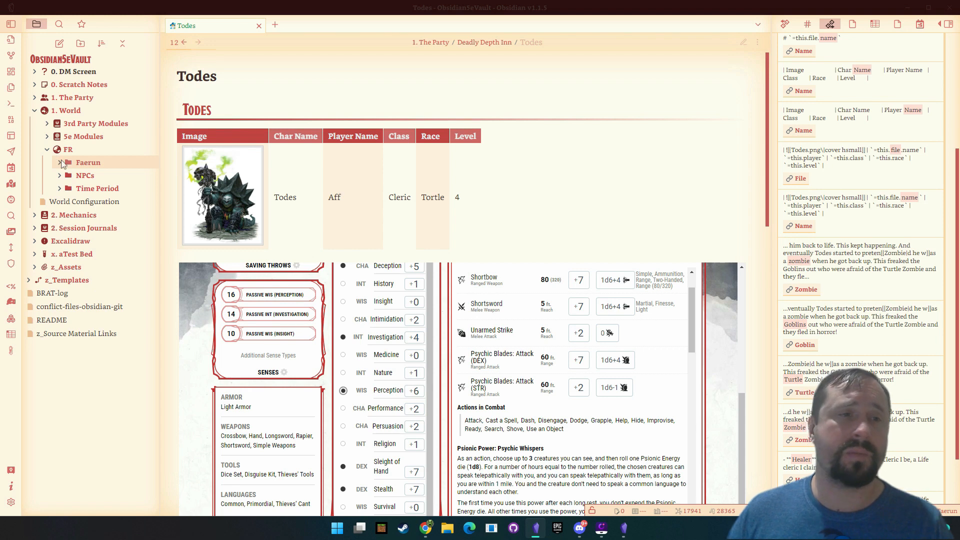
left_click(62, 163)
Step: Browse the location notes in the Faerun folder, opening Myth Drannor, Red Larch and Stone Stand
scroll(120, 300, "down", 10)
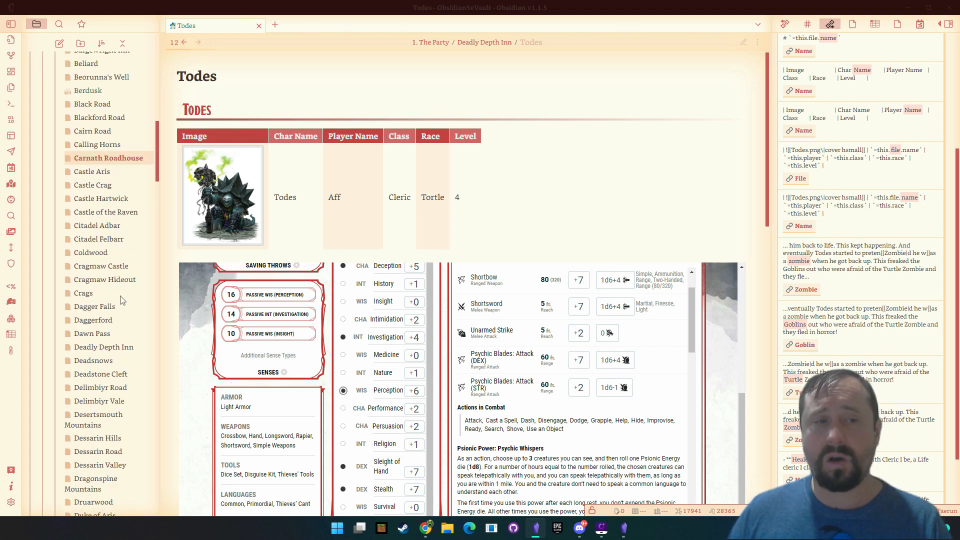
scroll(120, 301, "down", 15)
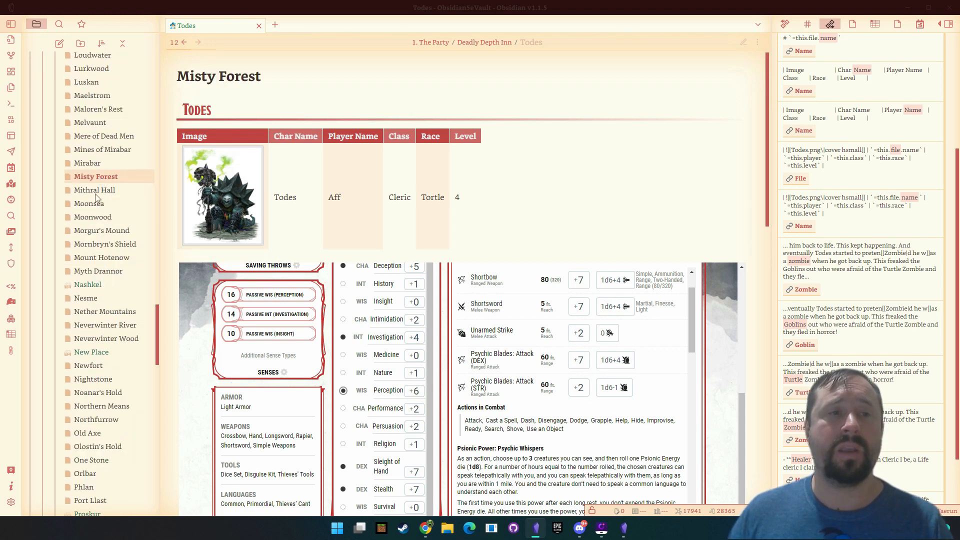
left_click(95, 271)
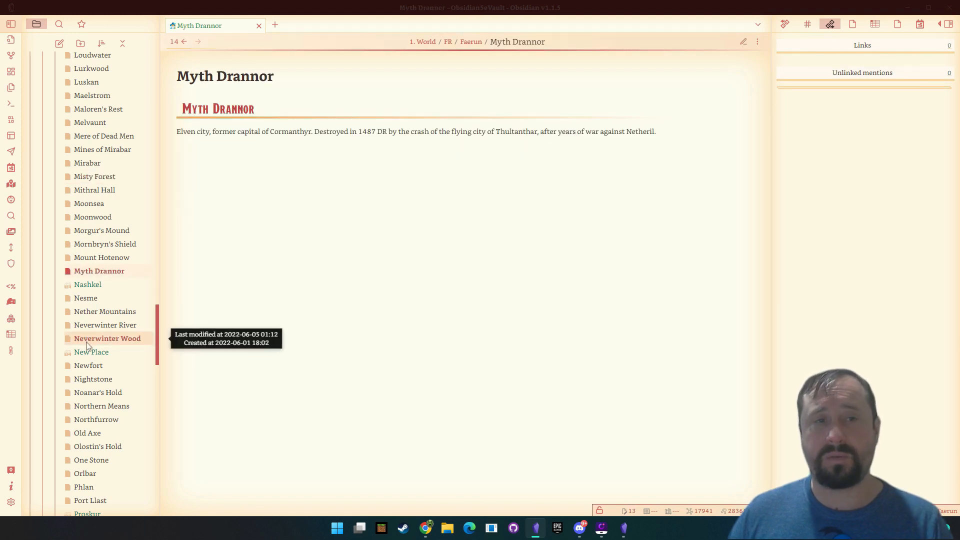
scroll(86, 345, "down", 5)
left_click(82, 295)
scroll(87, 320, "down", 6)
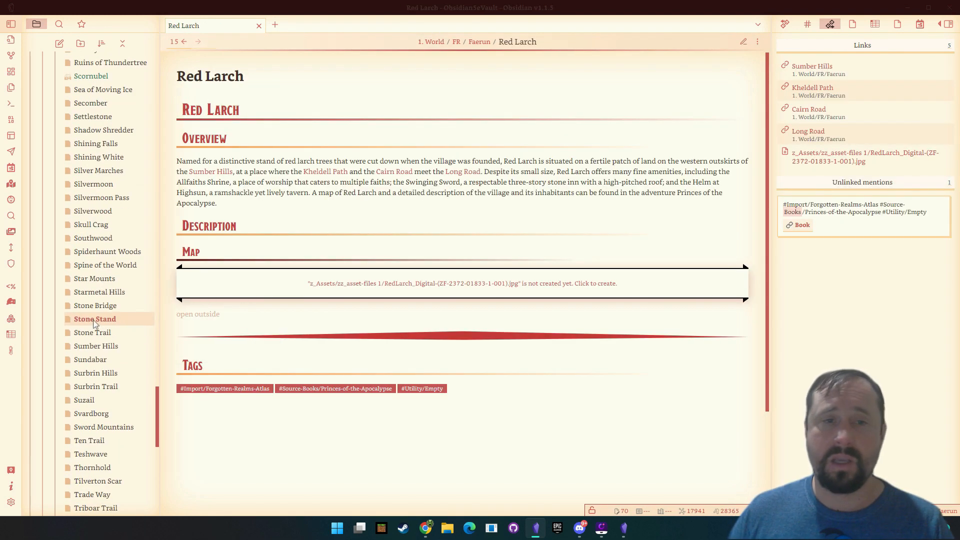
left_click(93, 320)
scroll(90, 370, "down", 6)
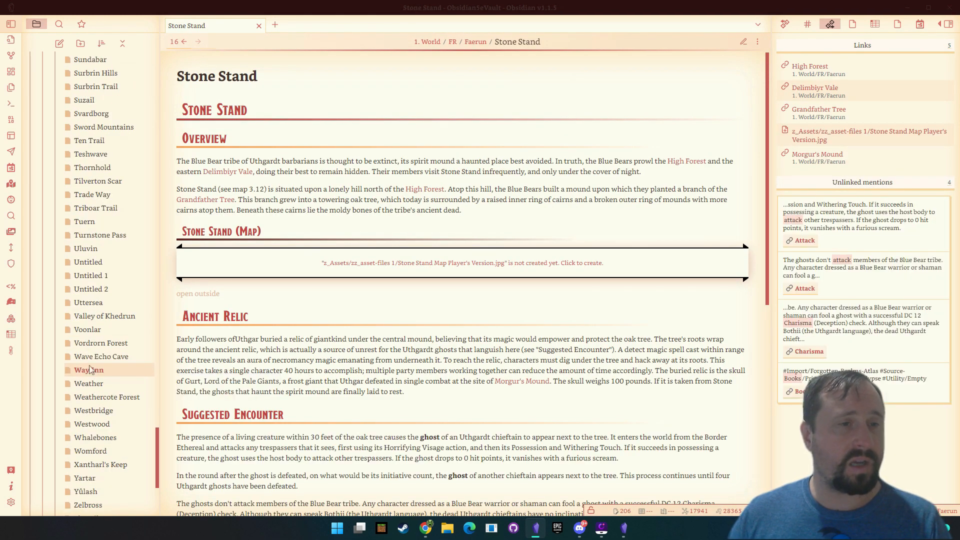
scroll(102, 246, "down", 2)
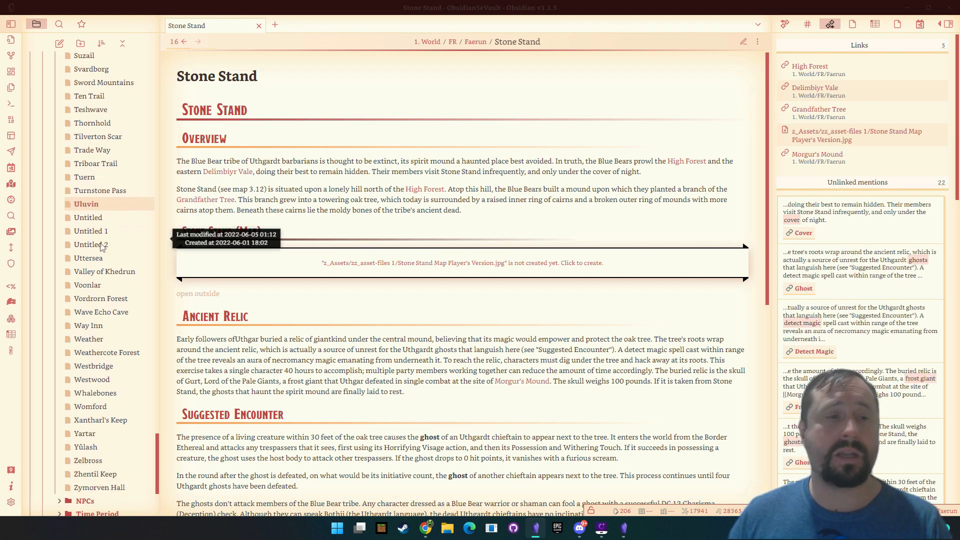
Step: Open the Zhentil Keep note and browse the remaining location notes in the Faerun folder
scroll(100, 245, "down", 7)
left_click(95, 324)
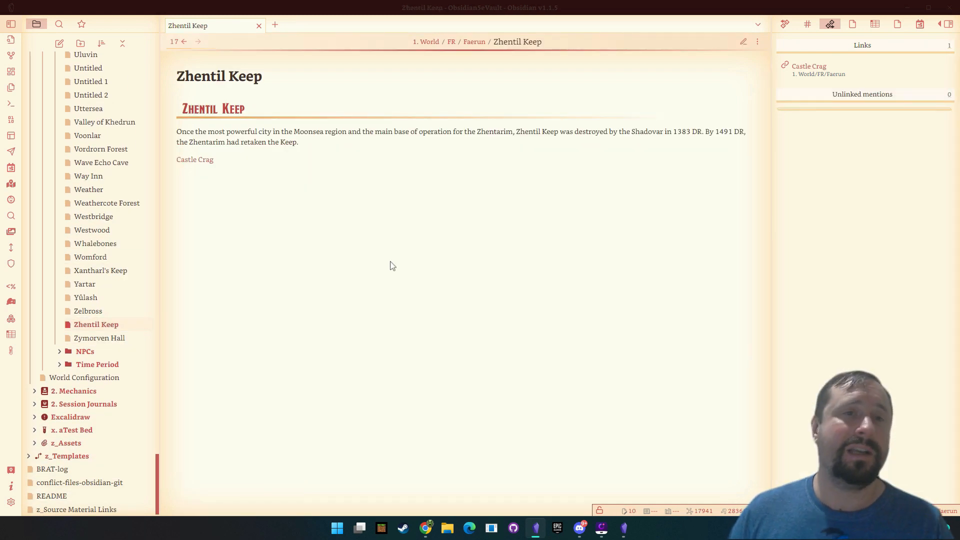
scroll(115, 235, "up", 20)
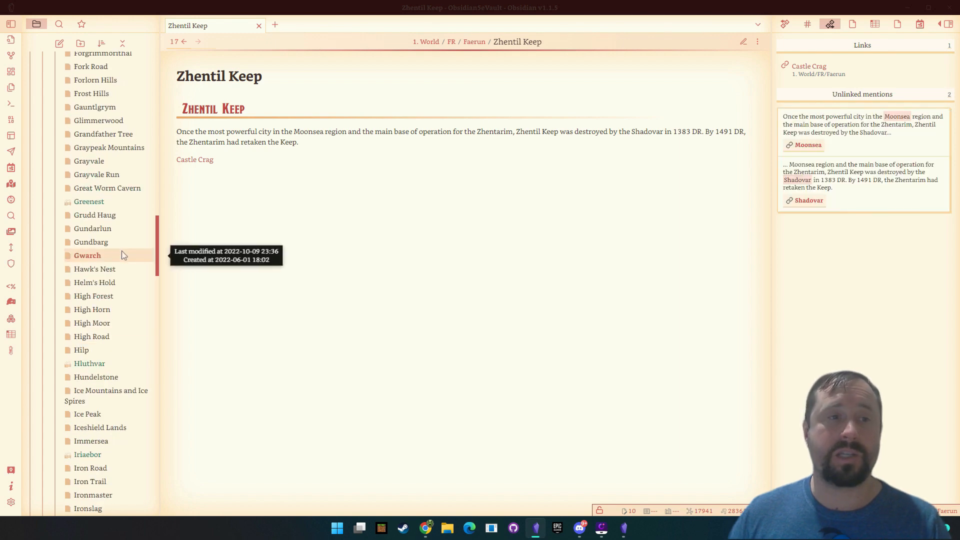
scroll(124, 245, "down", 20)
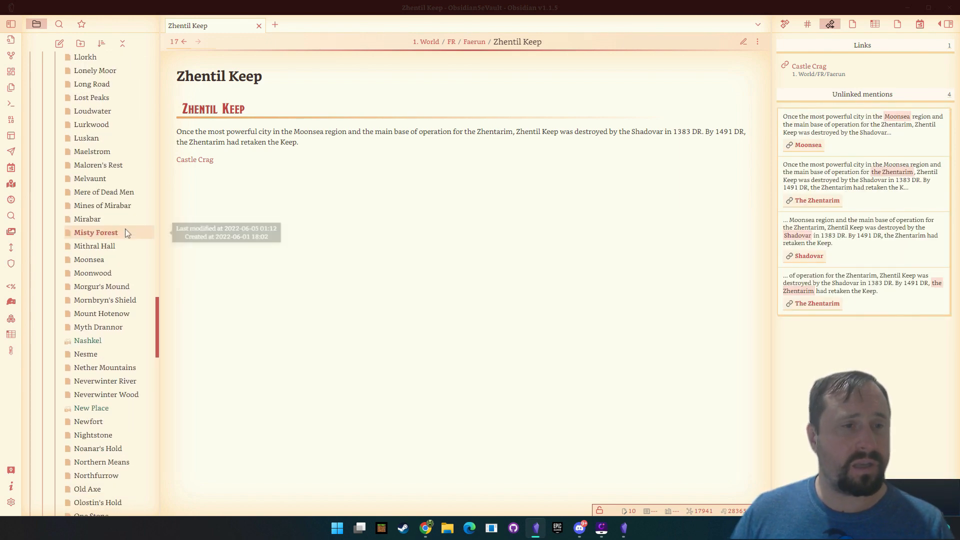
scroll(127, 236, "down", 10)
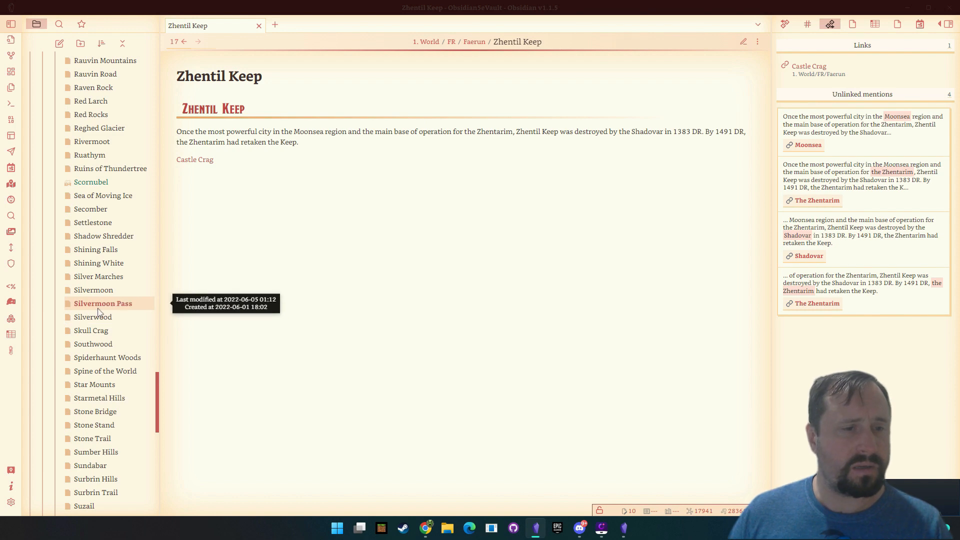
scroll(98, 316, "up", 12)
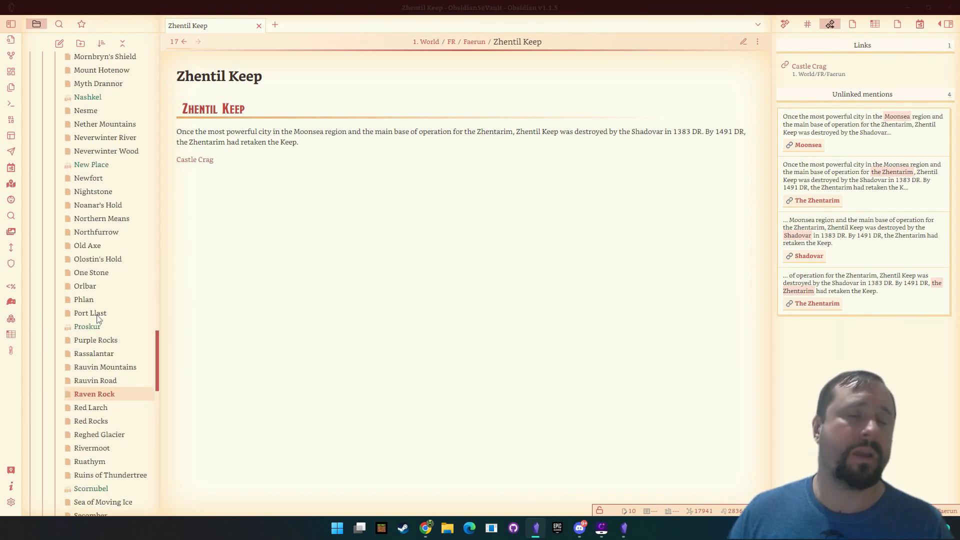
Step: Collapse the FR folder, view the subfolders of 5e Modules and 3rd Party Modules, and collapse 1. World
scroll(99, 318, "up", 20)
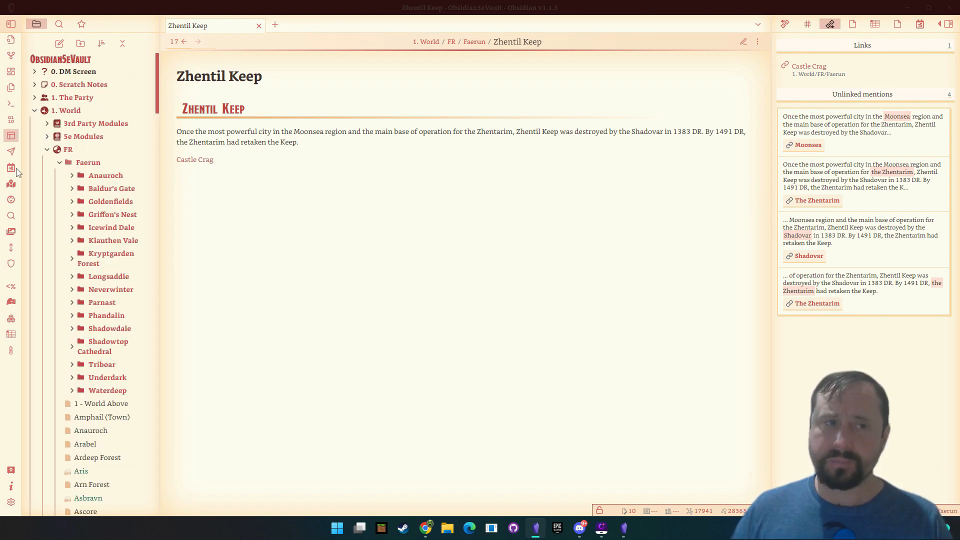
left_click(47, 150)
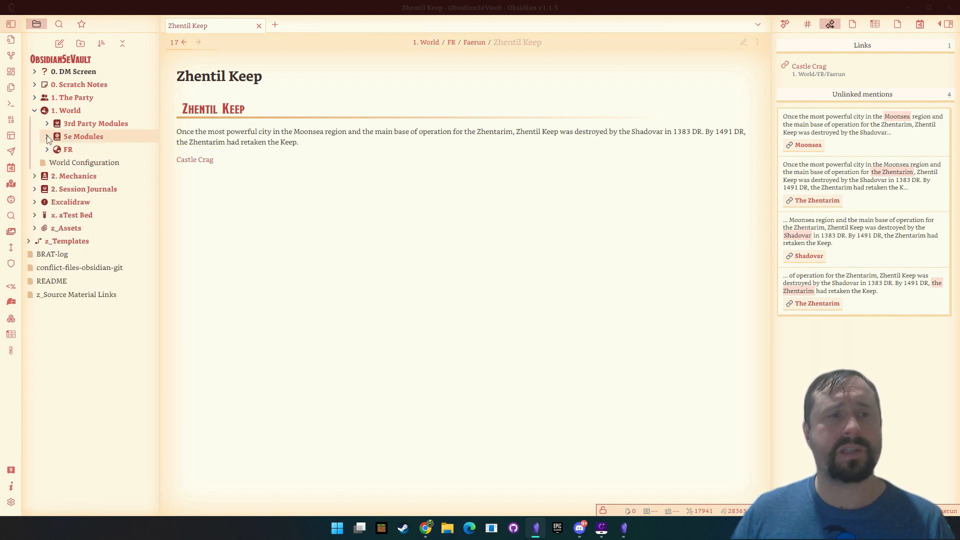
left_click(48, 137)
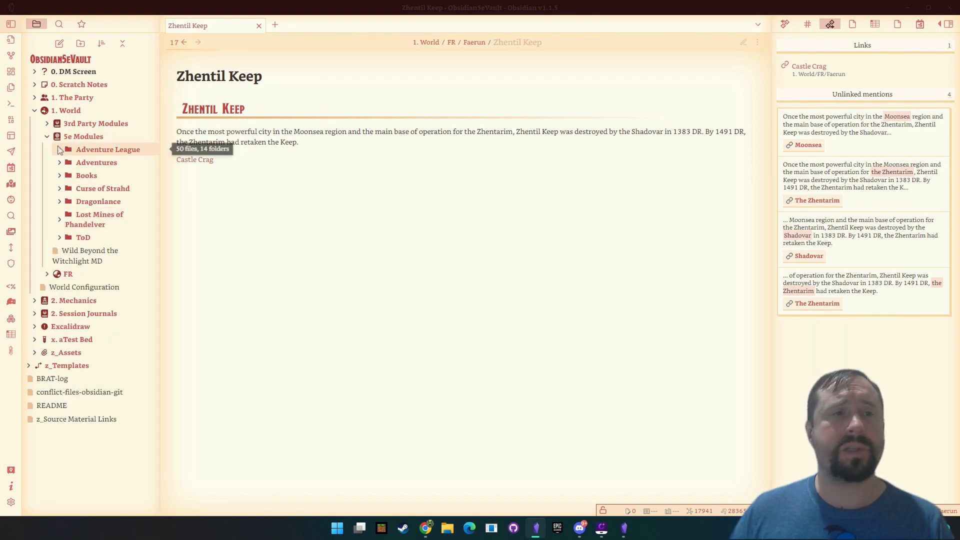
left_click(50, 123)
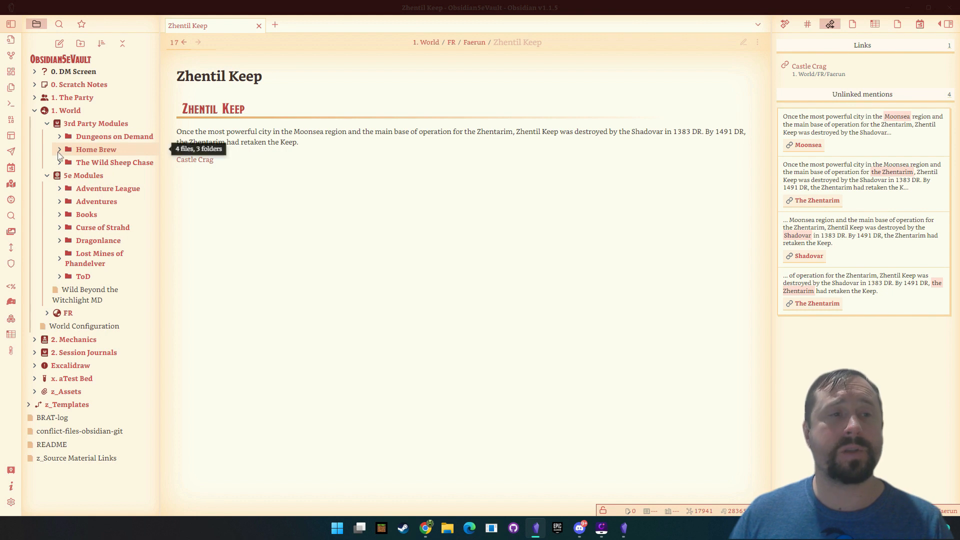
left_click(46, 124)
left_click(45, 136)
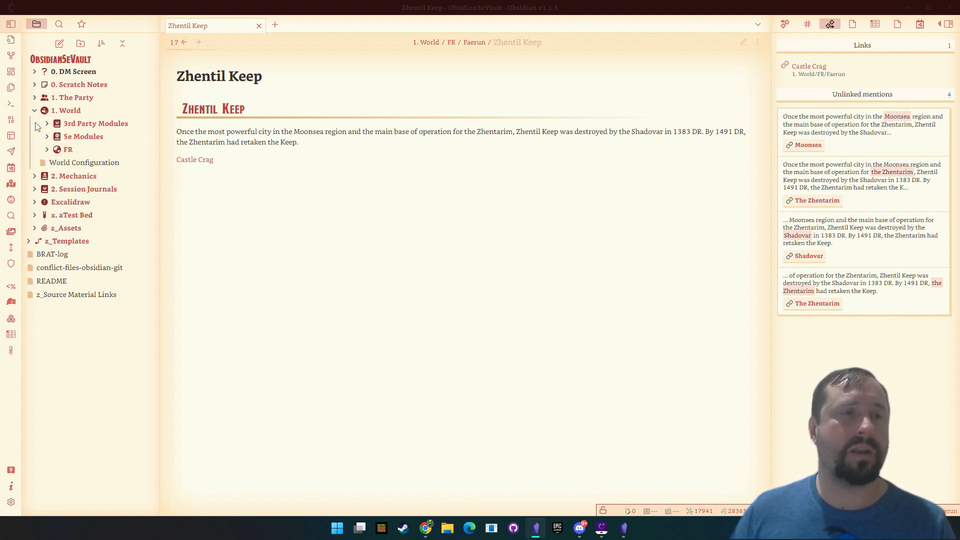
left_click(120, 111)
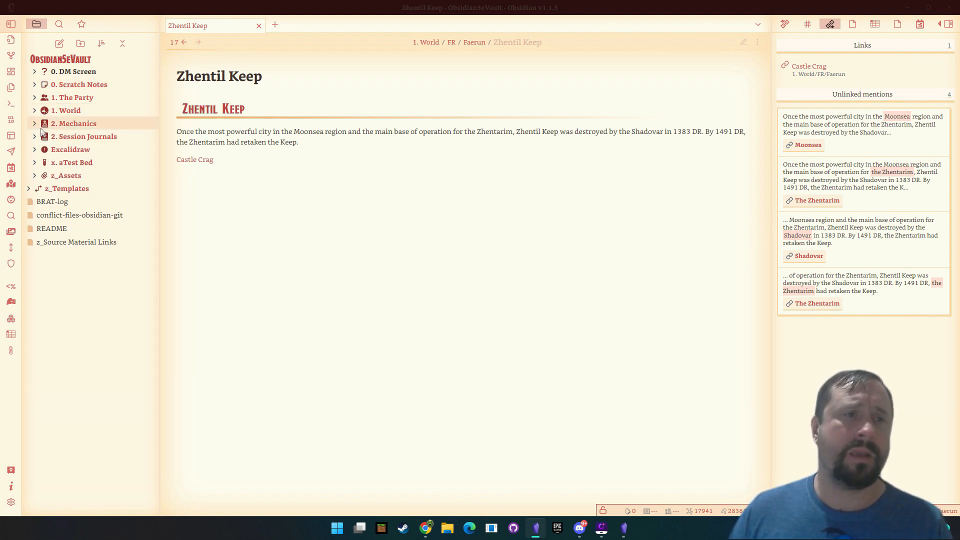
Step: Expand the 2. Mechanics folder, collapse its Classes subfolder, and open the Sound Board note
left_click(135, 123)
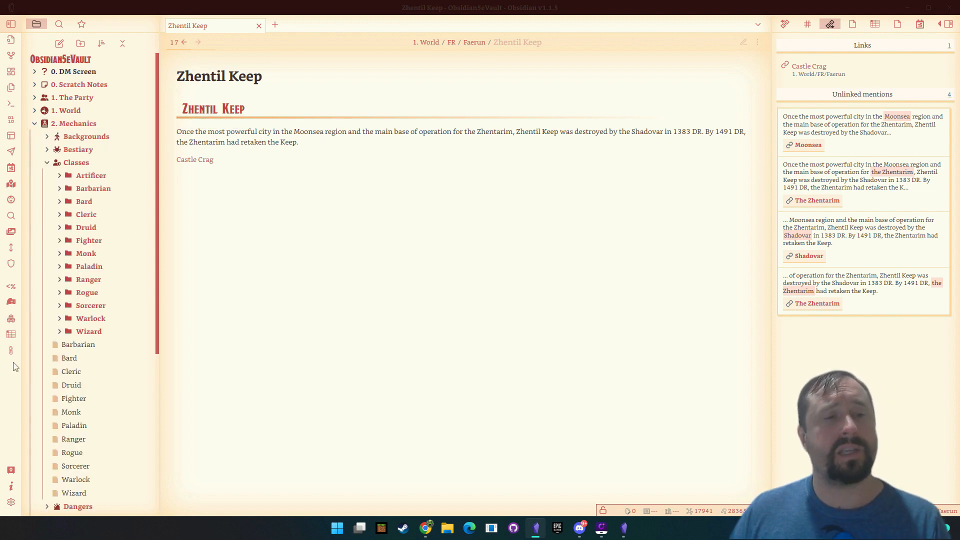
left_click(48, 163)
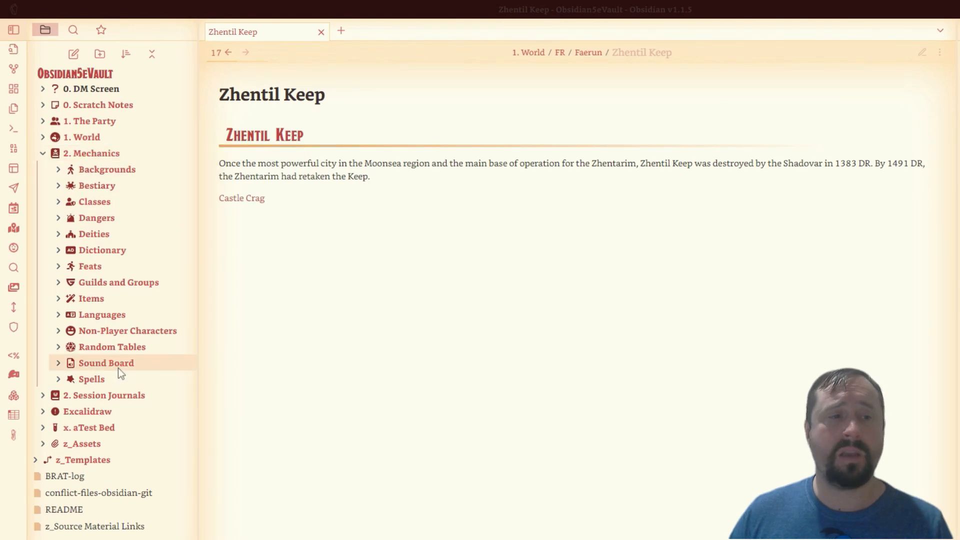
left_click(62, 364)
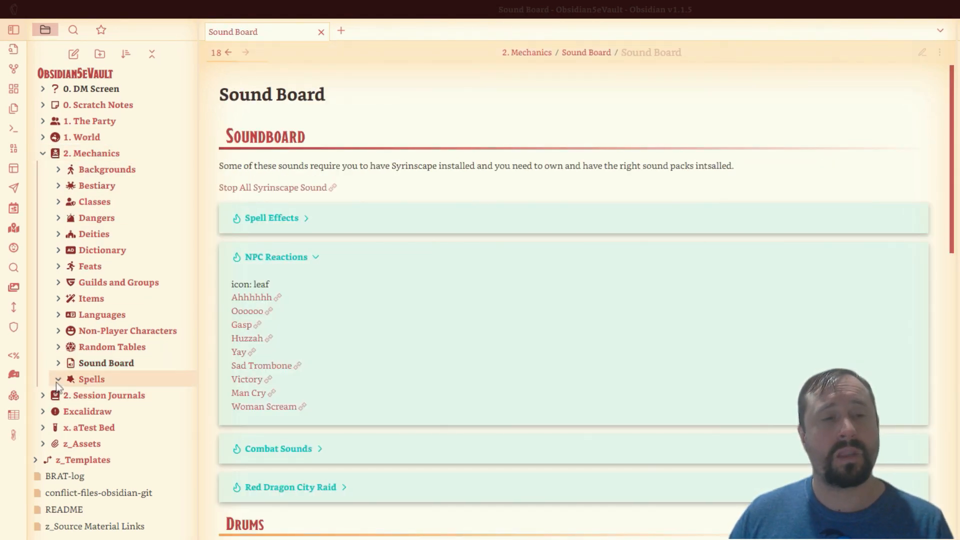
Step: Browse the PHB spell notes in the Spells folder, opening Animate Dead, Alter Self, Arcane Eye and Animate Objects, and collapse Spells
left_click(58, 382)
scroll(99, 445, "down", 1)
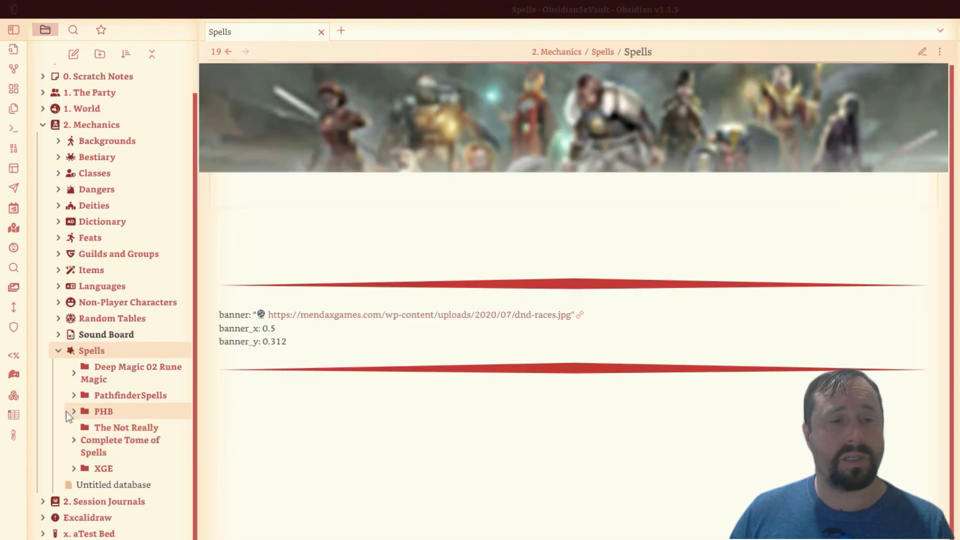
left_click(67, 411)
scroll(106, 370, "down", 3)
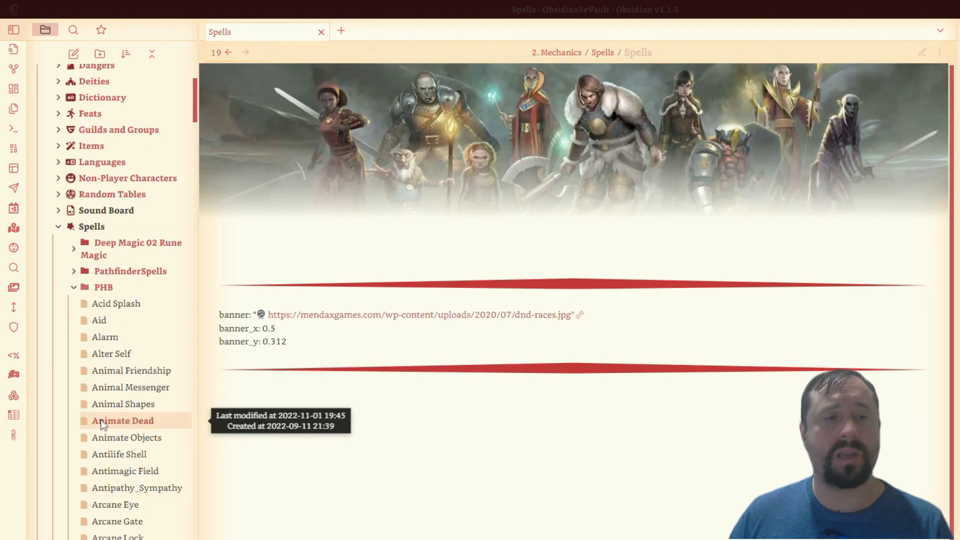
left_click(103, 420)
left_click(99, 356)
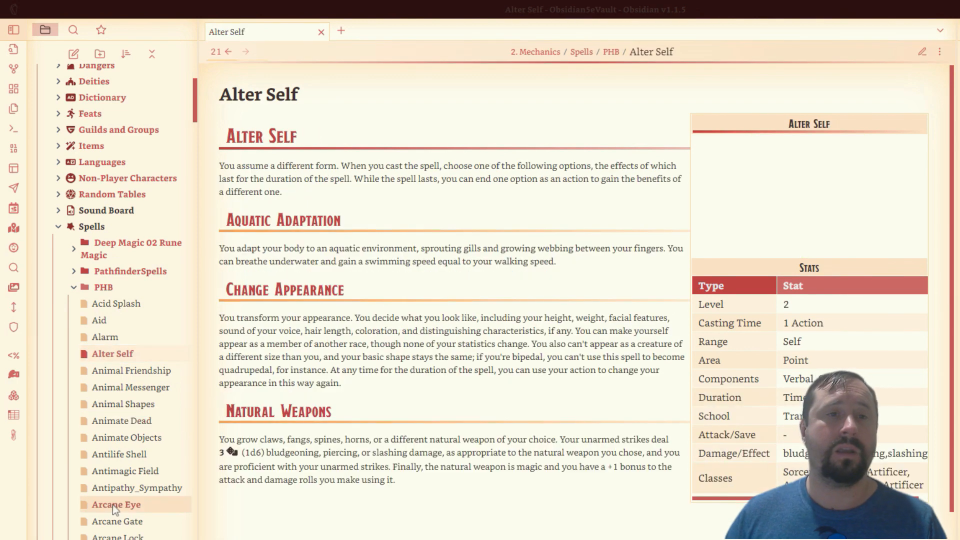
left_click(113, 505)
left_click(113, 440)
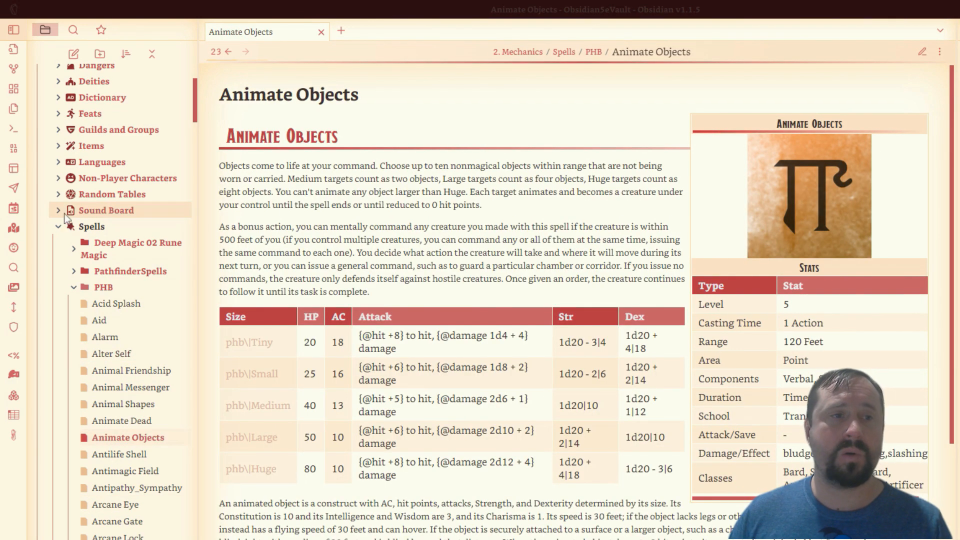
left_click(53, 227)
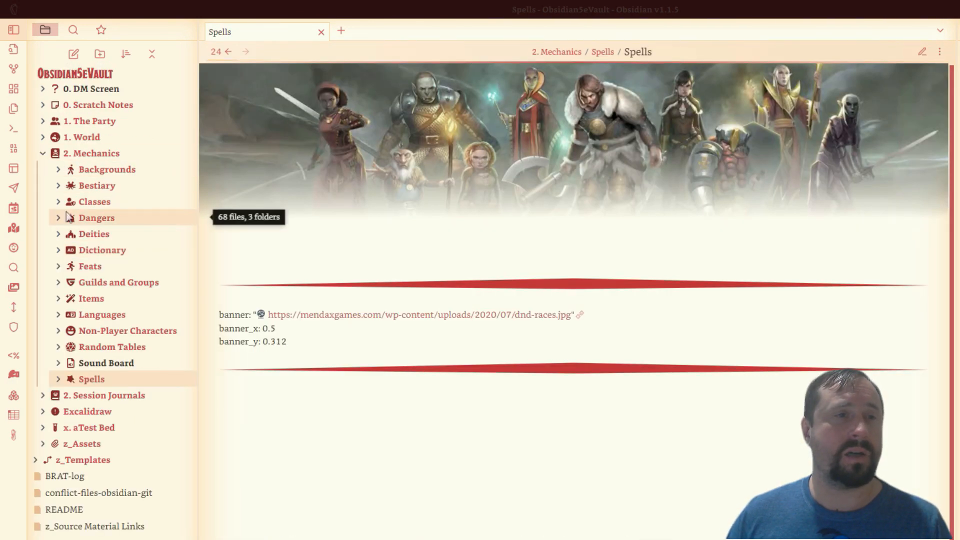
Step: View the Amphoron of Yothri (Juggernaut) note in the Bestiary's Fifth Edition Foes folder, and collapse 2. Mechanics
left_click(54, 183)
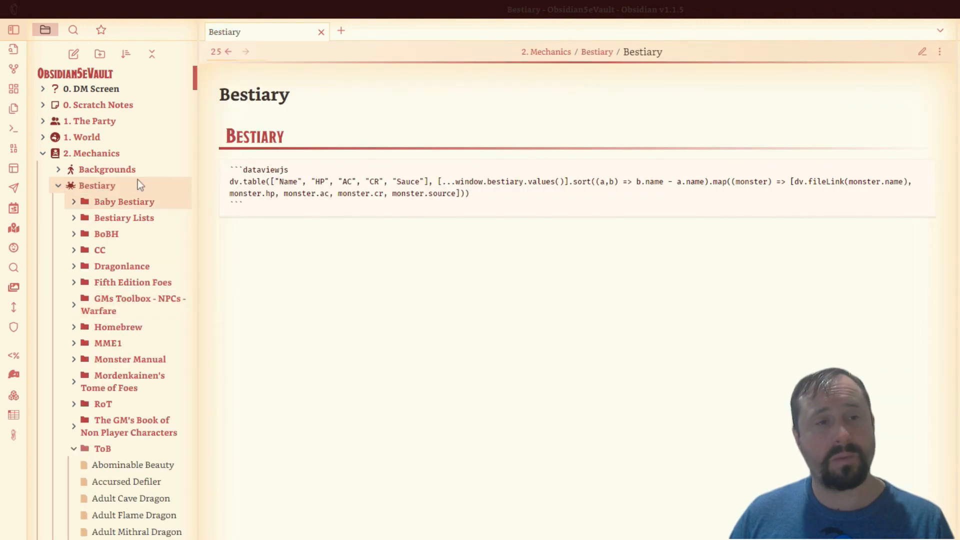
left_click(72, 283)
left_click(108, 372)
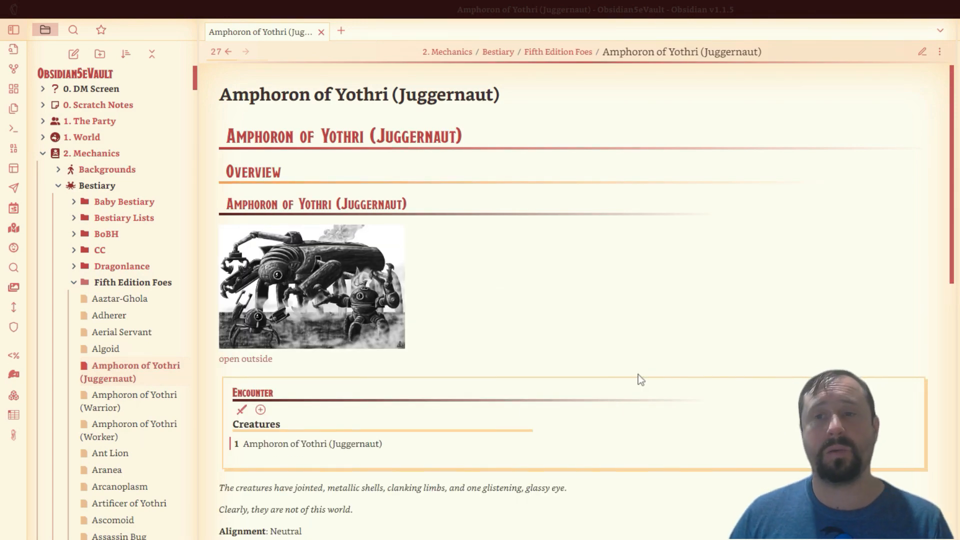
scroll(727, 345, "down", 15)
scroll(602, 359, "up", 15)
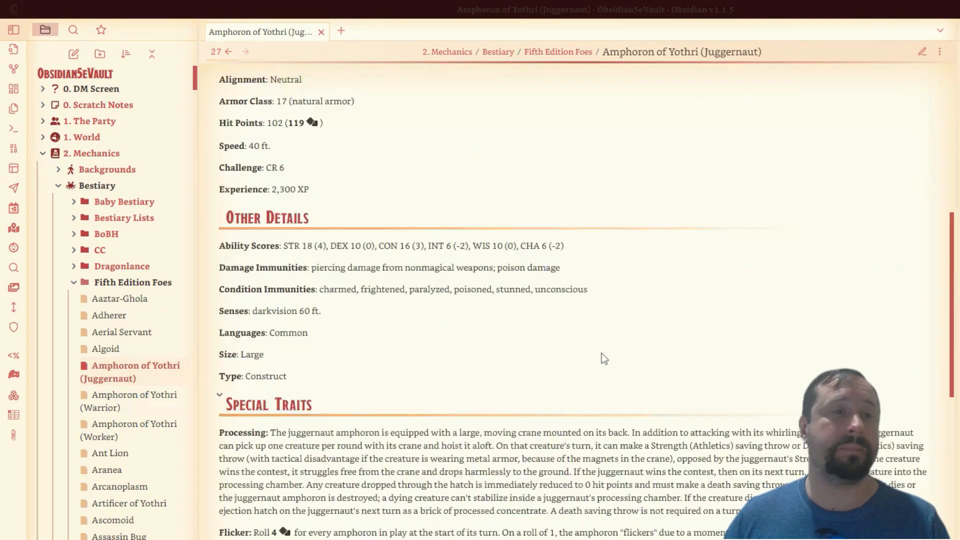
left_click(43, 154)
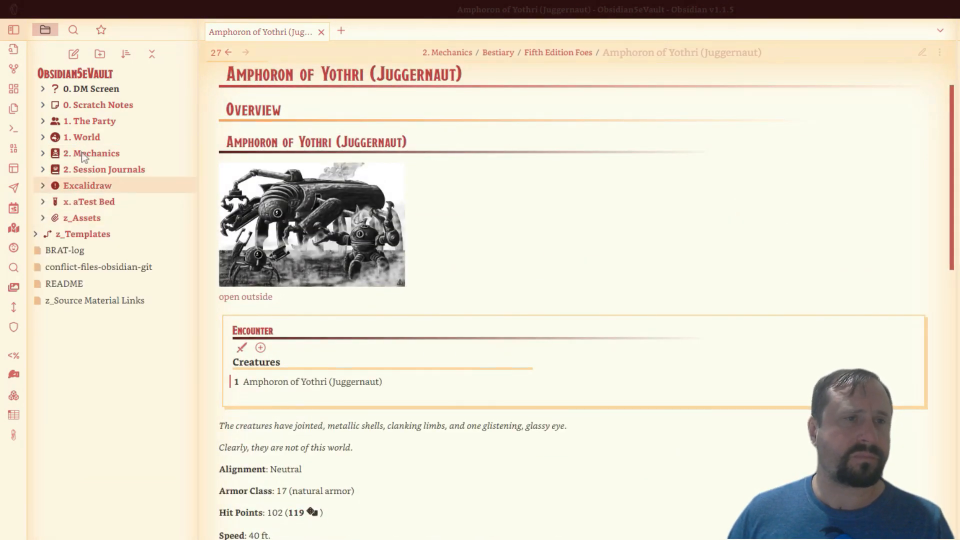
Step: Open the 27-11-2022 session note from the Deadly Depth Inn folder in 2. Session Journals
left_click(36, 169)
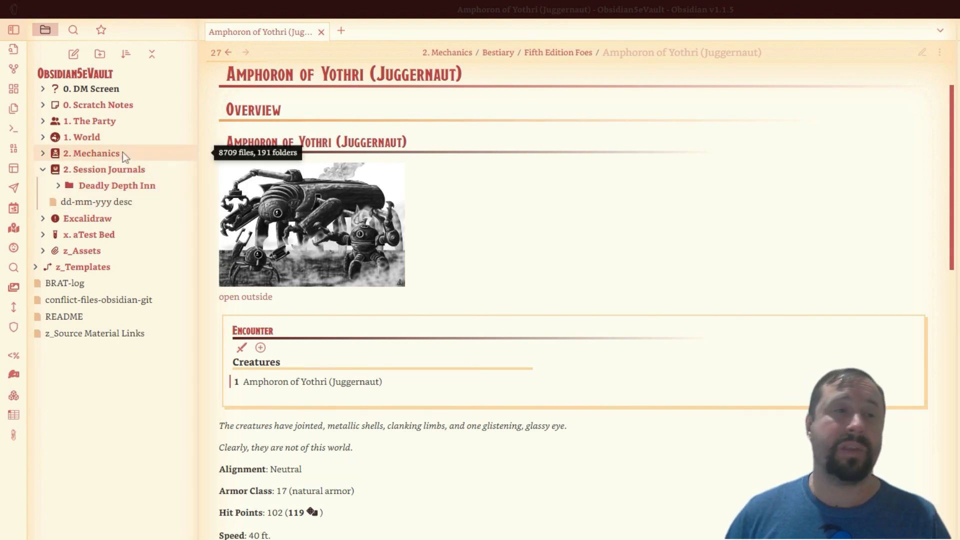
left_click(55, 186)
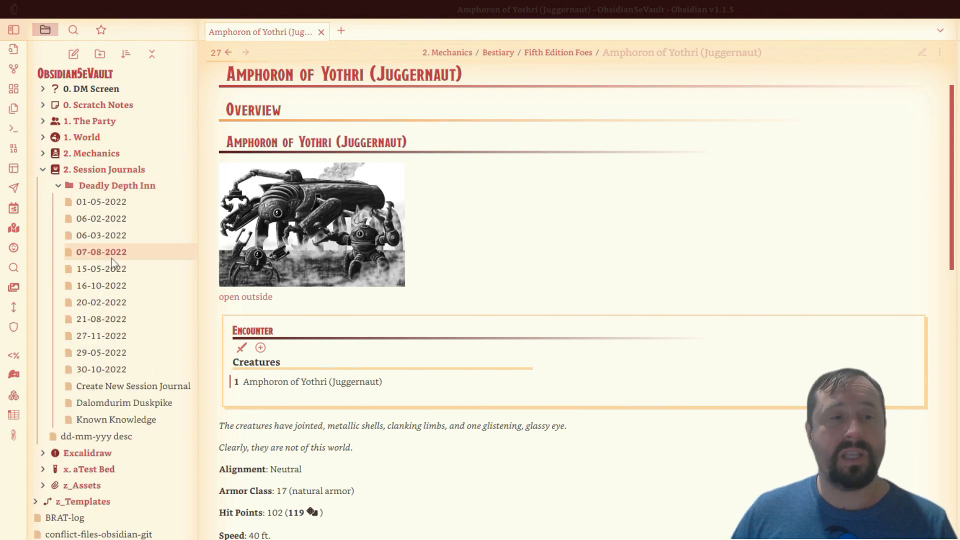
left_click(101, 335)
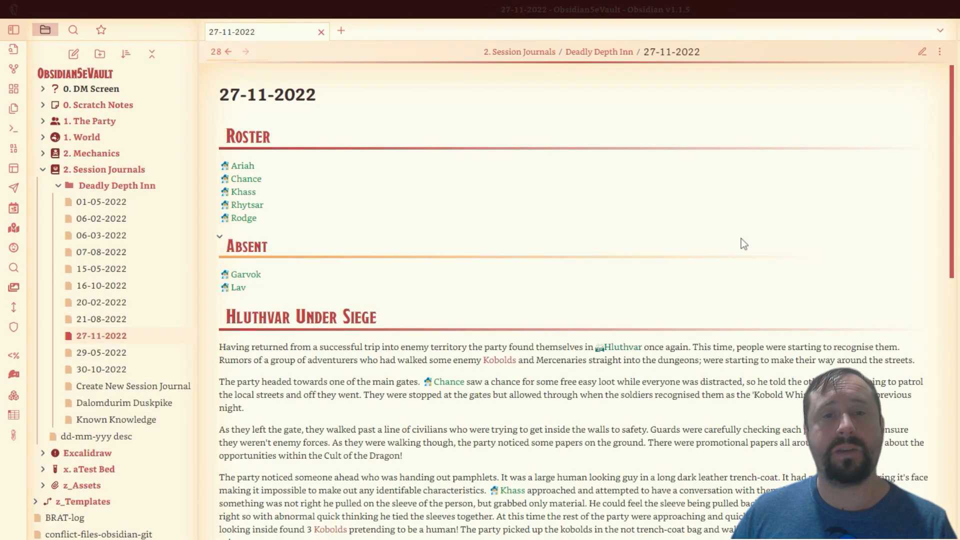
Step: Read through the 27-11-2022 journal's roster, absences and session story, and collapse the 2. Session Journals folder
scroll(741, 239, "down", 20)
scroll(716, 274, "up", 8)
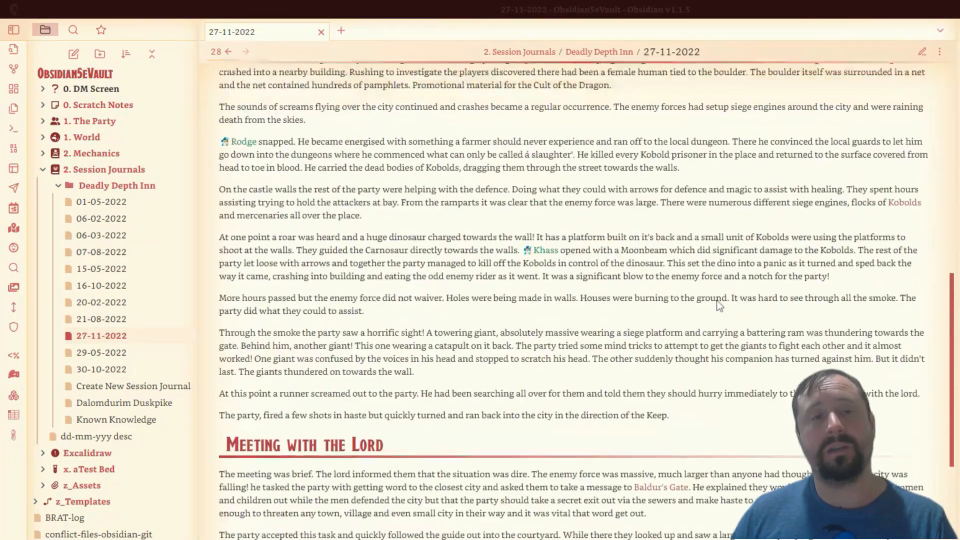
scroll(719, 306, "up", 6)
scroll(709, 287, "up", 4)
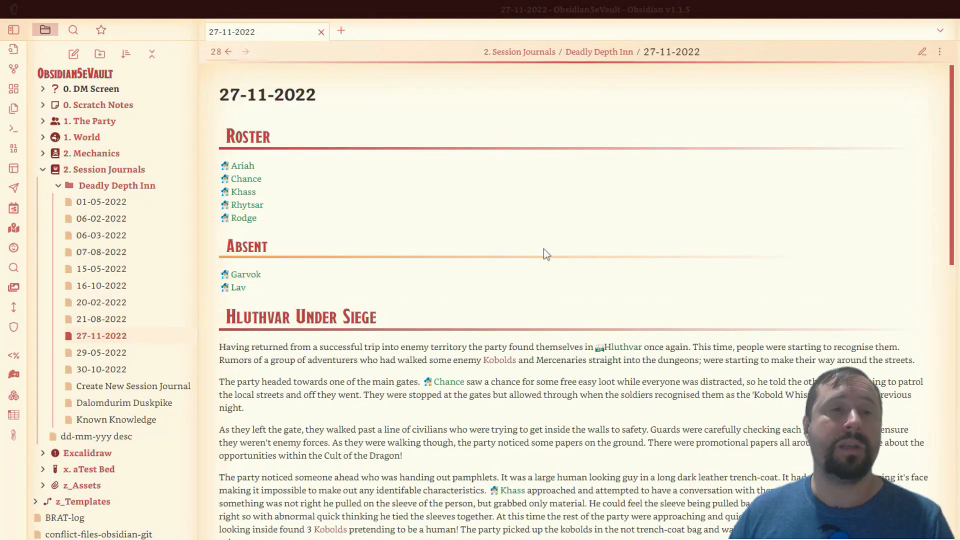
scroll(340, 278, "down", 10)
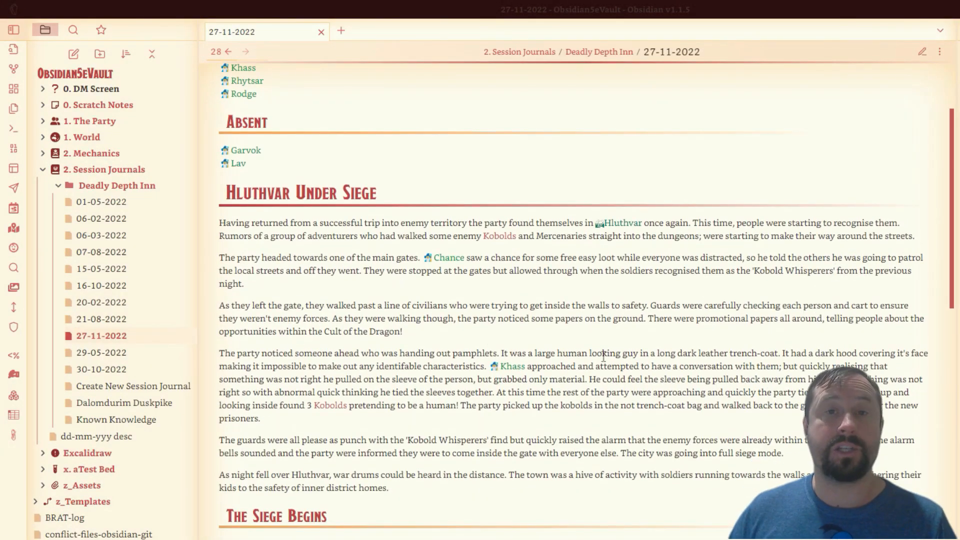
scroll(313, 346, "up", 7)
scroll(313, 346, "up", 3)
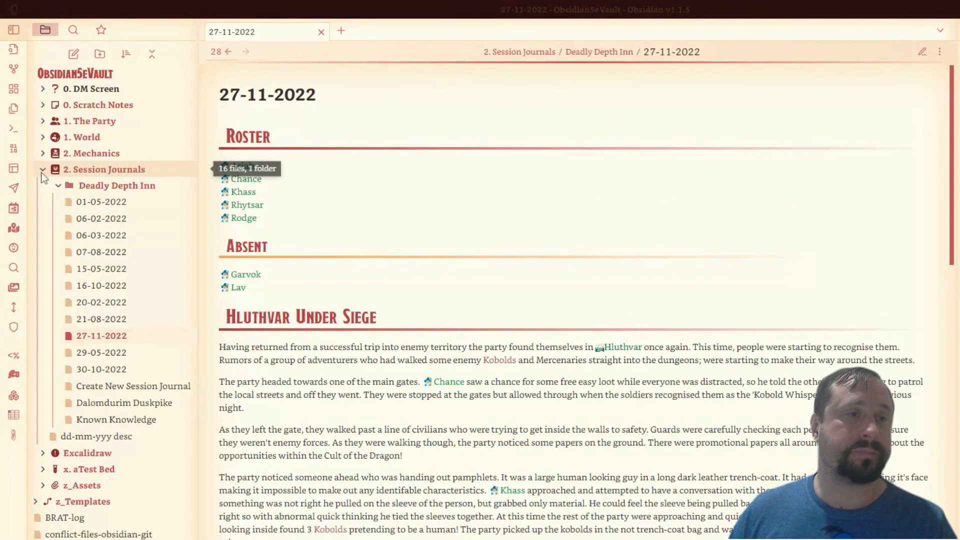
left_click(104, 169)
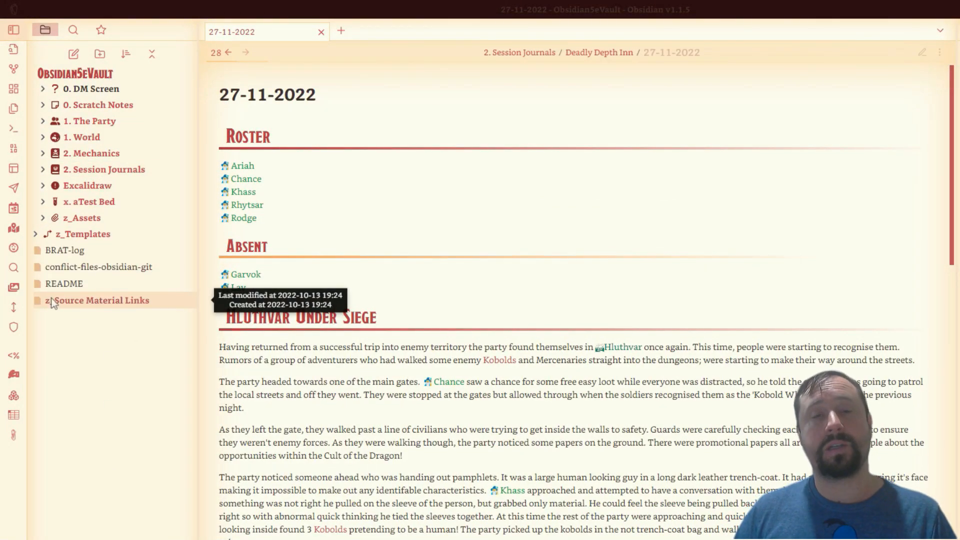
Step: View the subfolders of z_Assets, collapse it, and check the folder options for setting it as the attachment folder
left_click(44, 219)
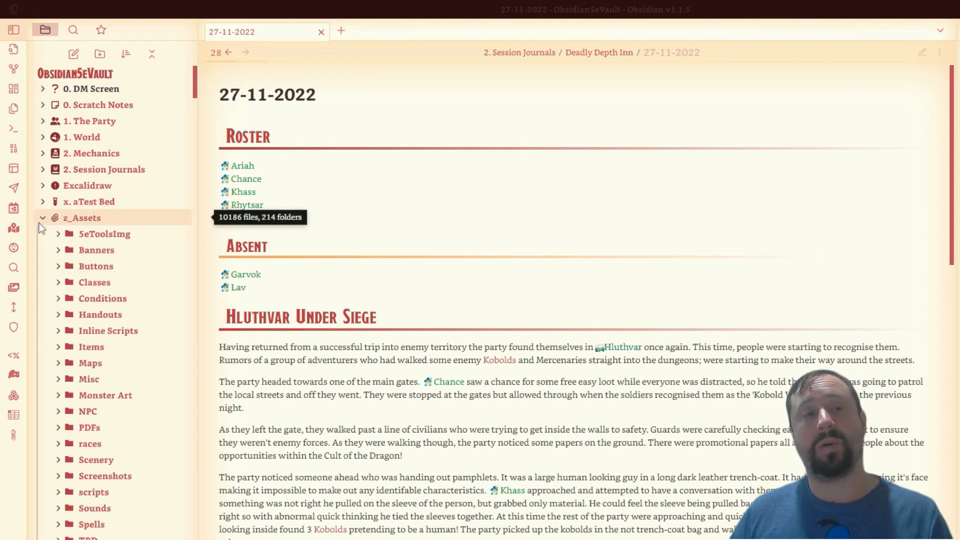
left_click(43, 219)
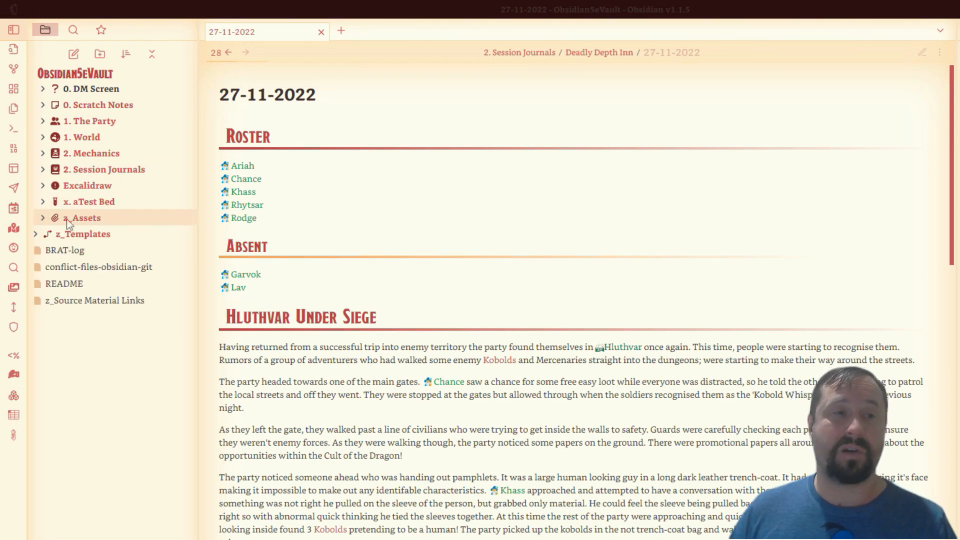
right_click(69, 219)
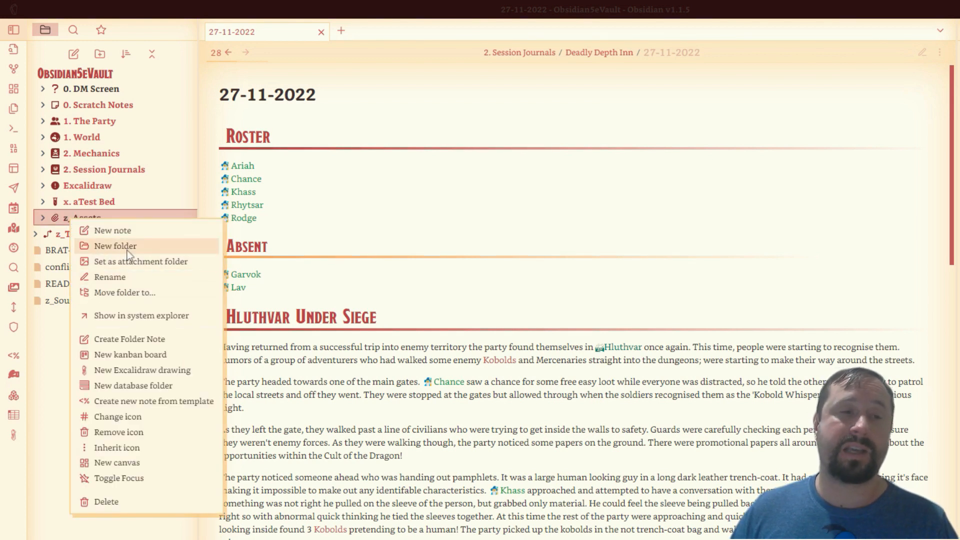
left_click(473, 417)
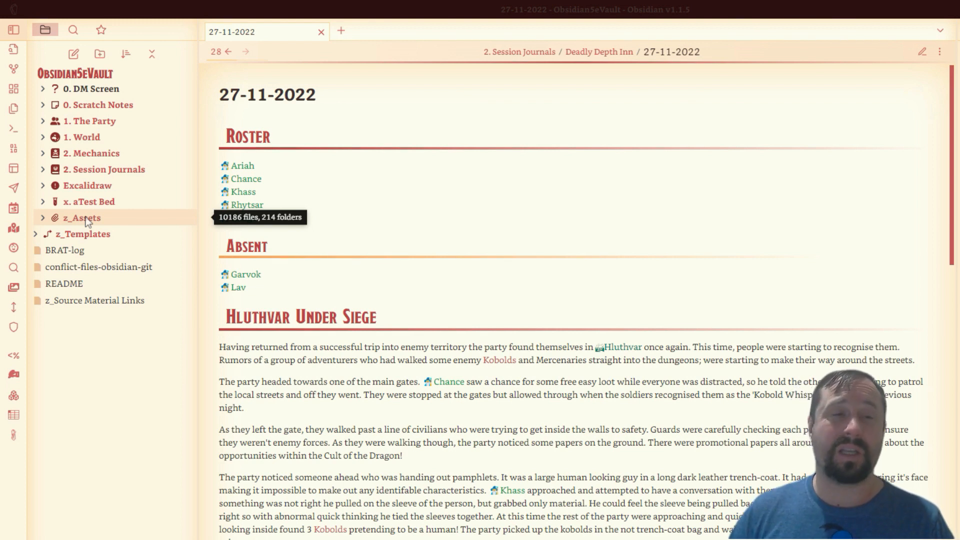
Step: View the subfolders and templates inside z_Templates, and collapse the folder
left_click(35, 234)
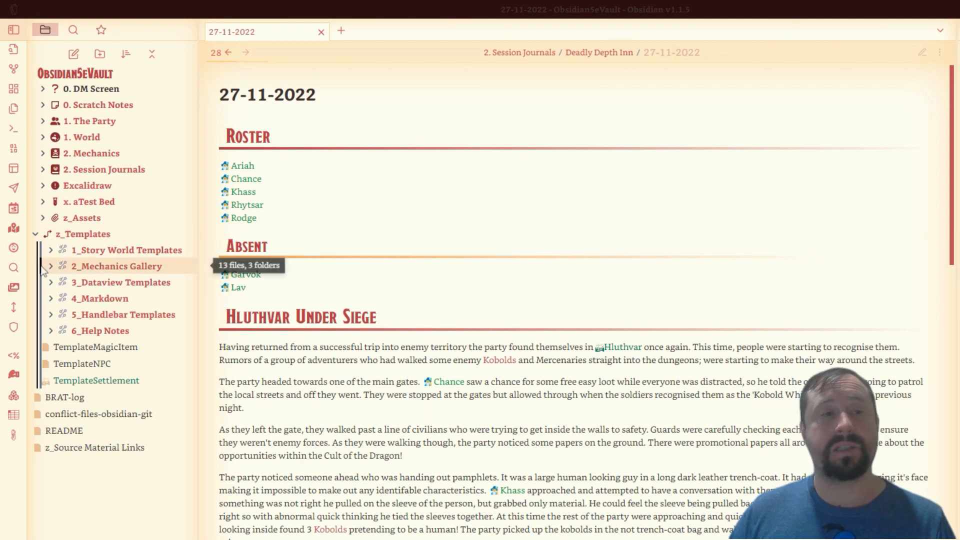
left_click(36, 233)
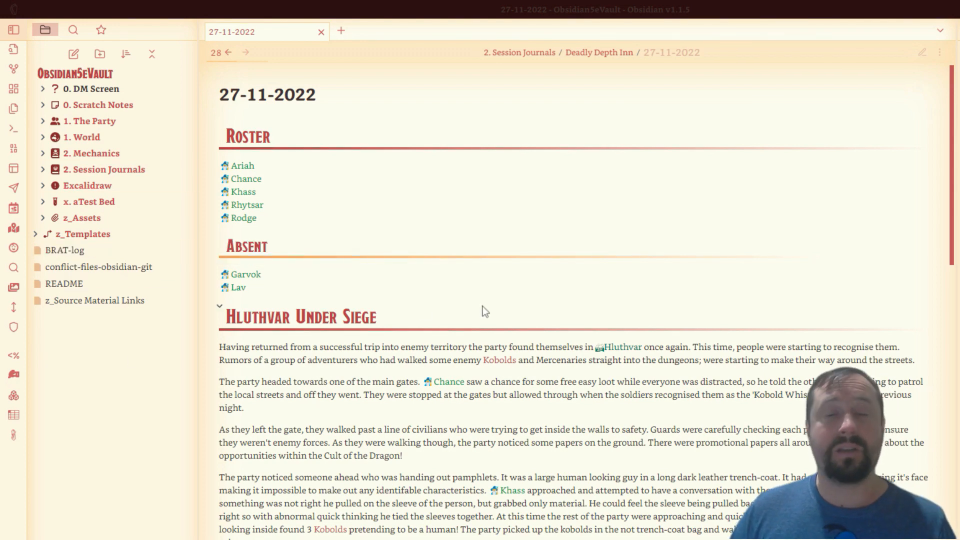
scroll(700, 290, "down", 2)
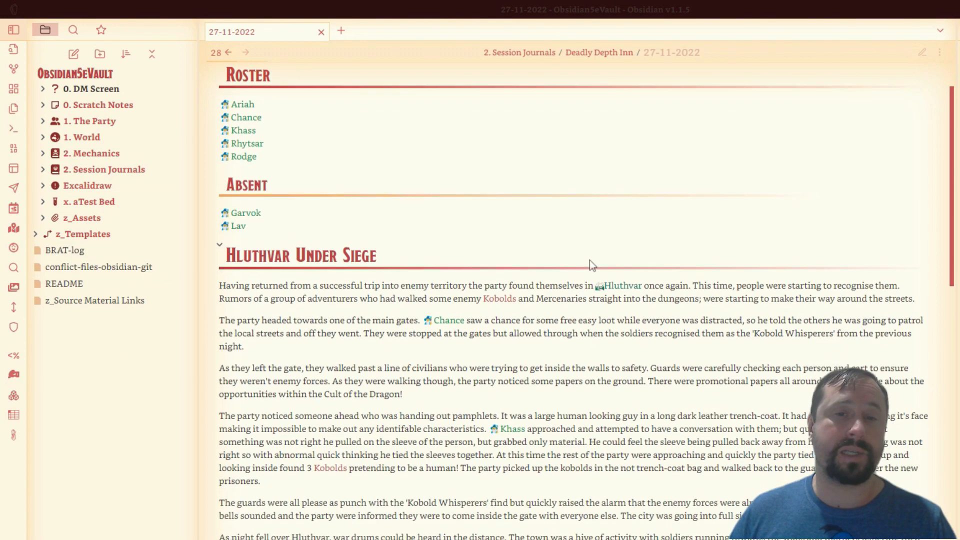
scroll(575, 262, "up", 2)
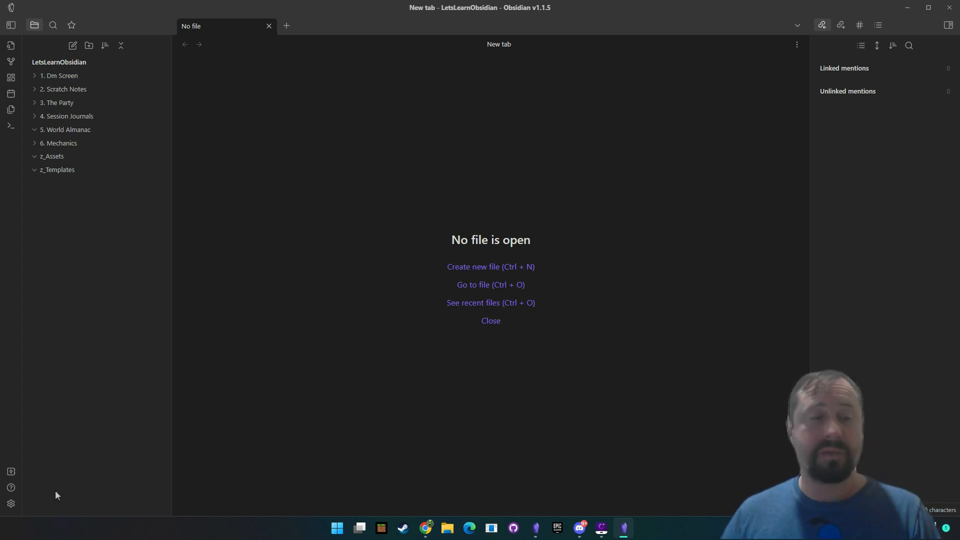
Step: Open the LetsLearnObsidian vault's appearance settings and try the Light base color scheme before returning it to Dark
left_click(11, 504)
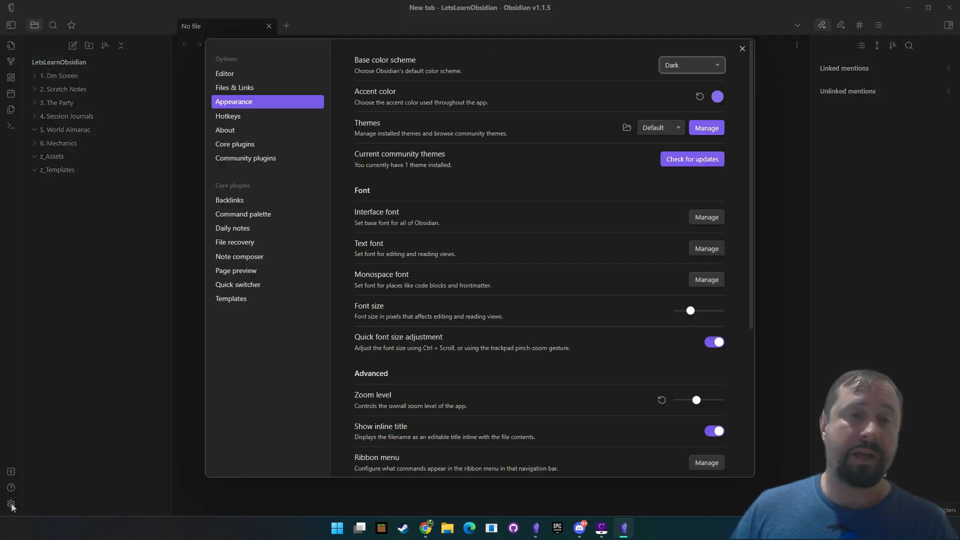
left_click(685, 65)
left_click(687, 86)
left_click(688, 66)
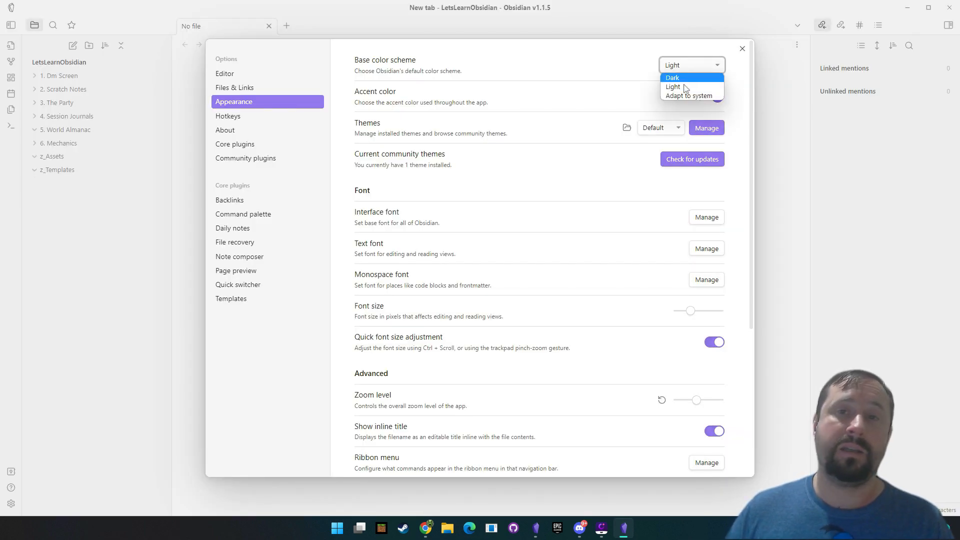
left_click(676, 78)
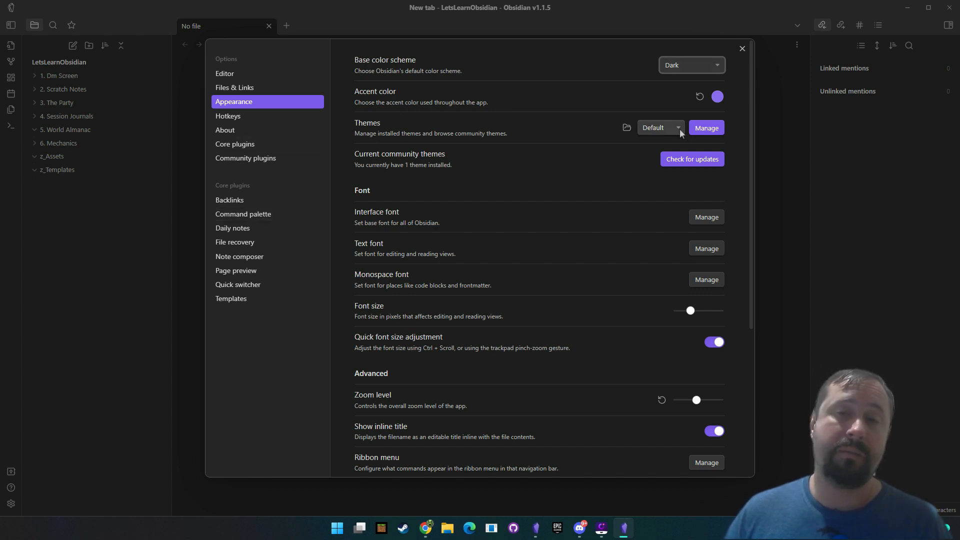
Step: Browse the catalogue of dark community themes
left_click(707, 128)
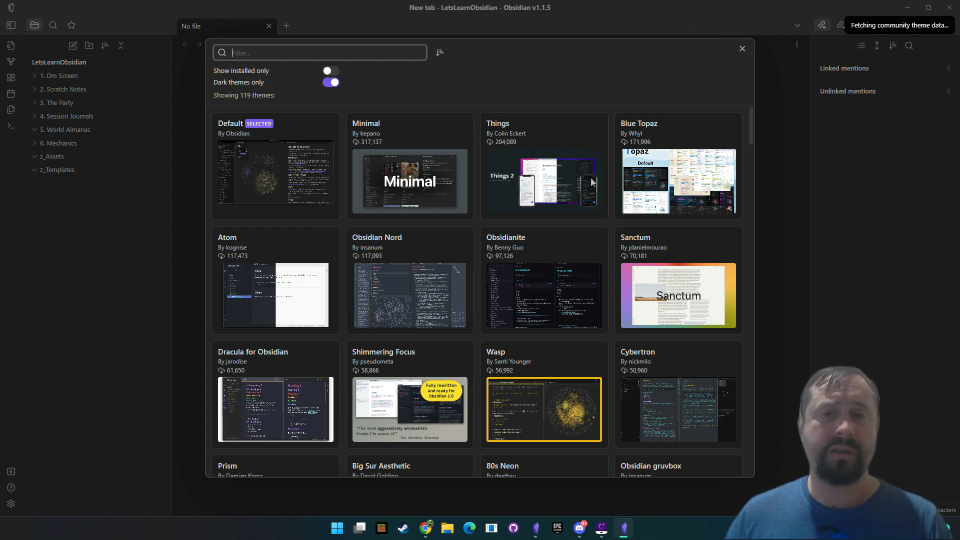
scroll(594, 178, "down", 10)
scroll(618, 194, "down", 2)
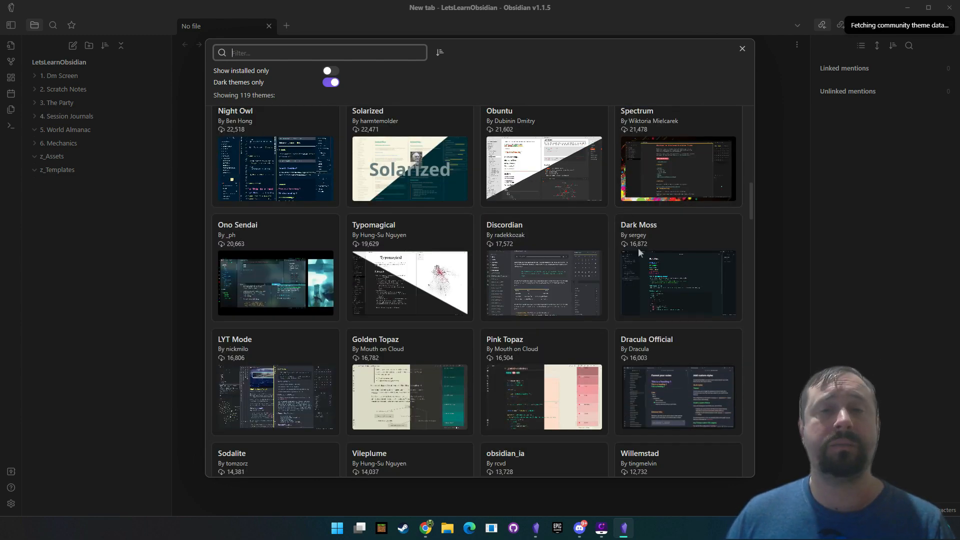
scroll(650, 280, "down", 12)
scroll(657, 302, "down", 12)
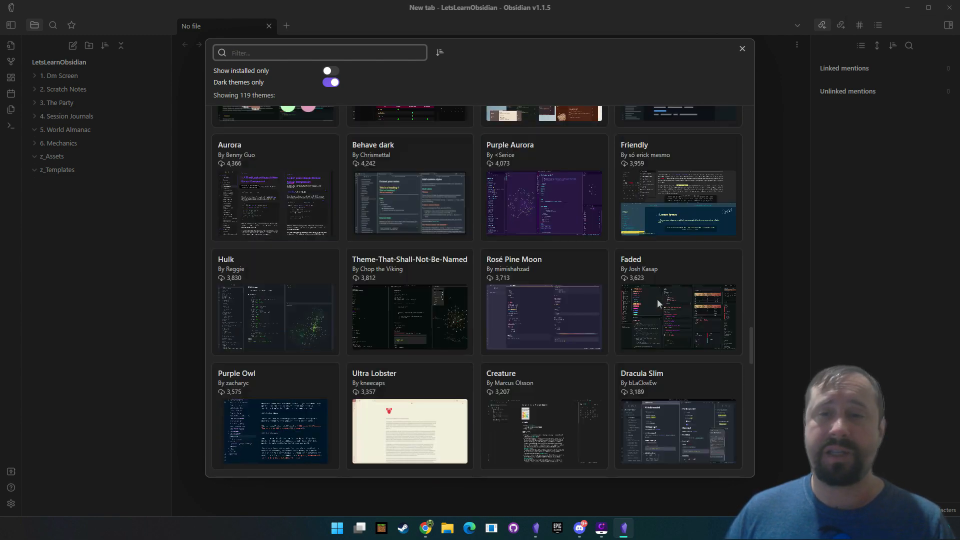
scroll(756, 342, "up", 10)
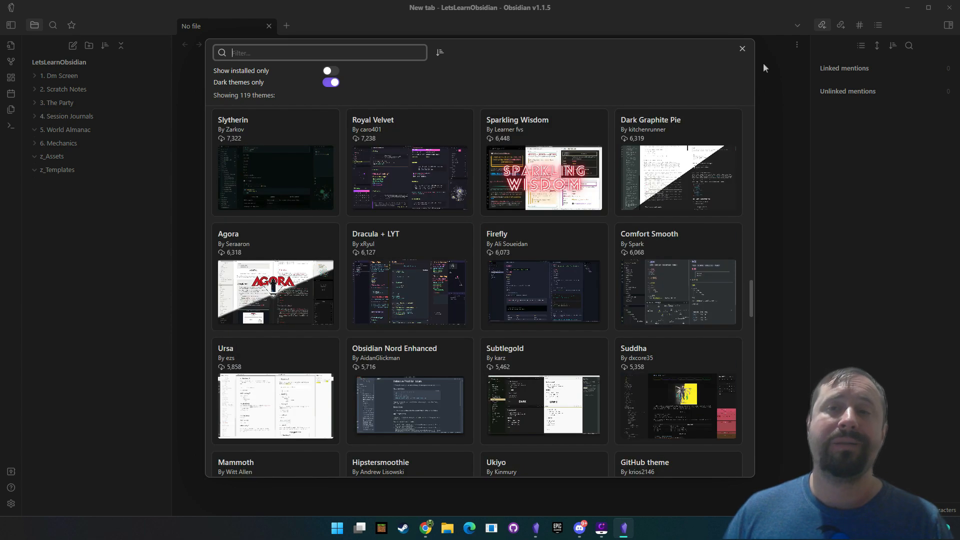
scroll(721, 163, "up", 7)
scroll(722, 163, "up", 5)
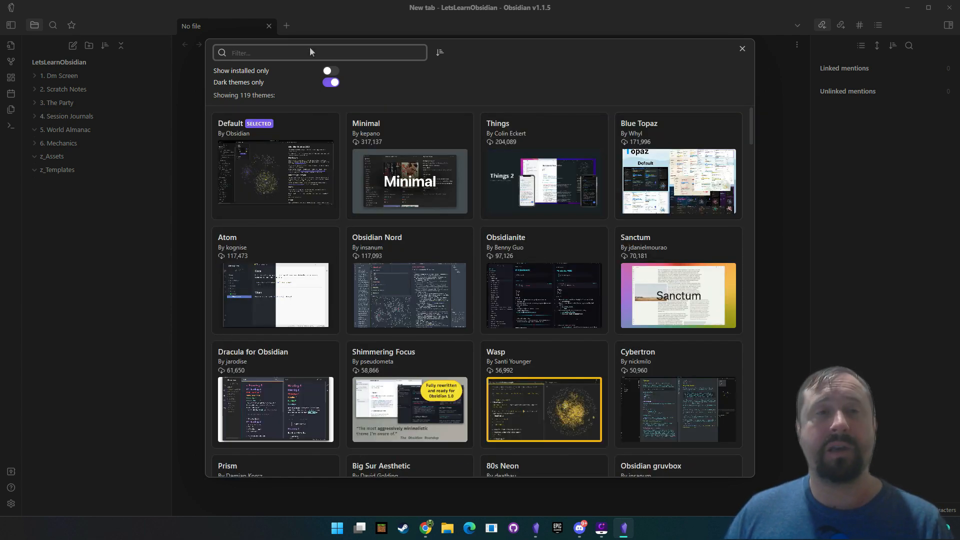
Step: Find ITS Theme among the community themes, apply it to the vault, and set the base color scheme to Light
type("iTS")
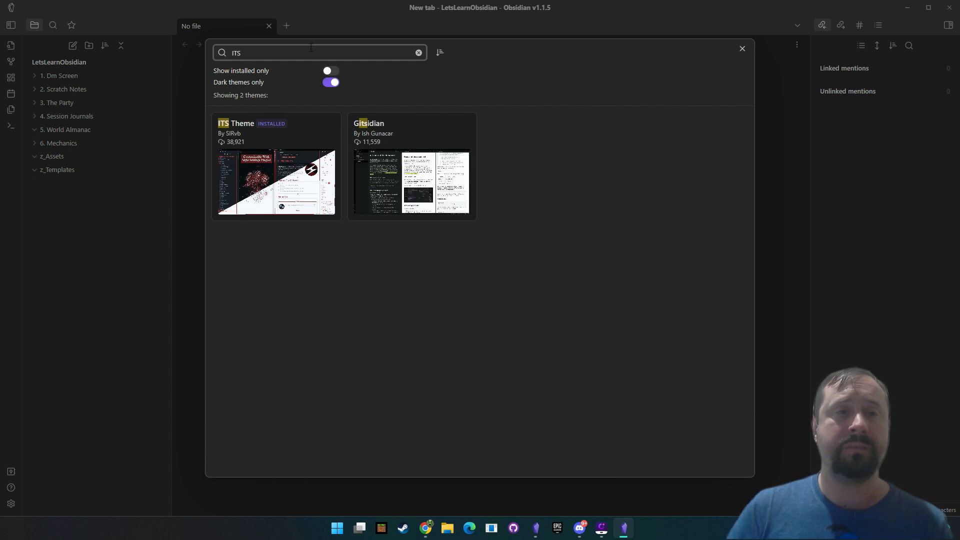
left_click(320, 150)
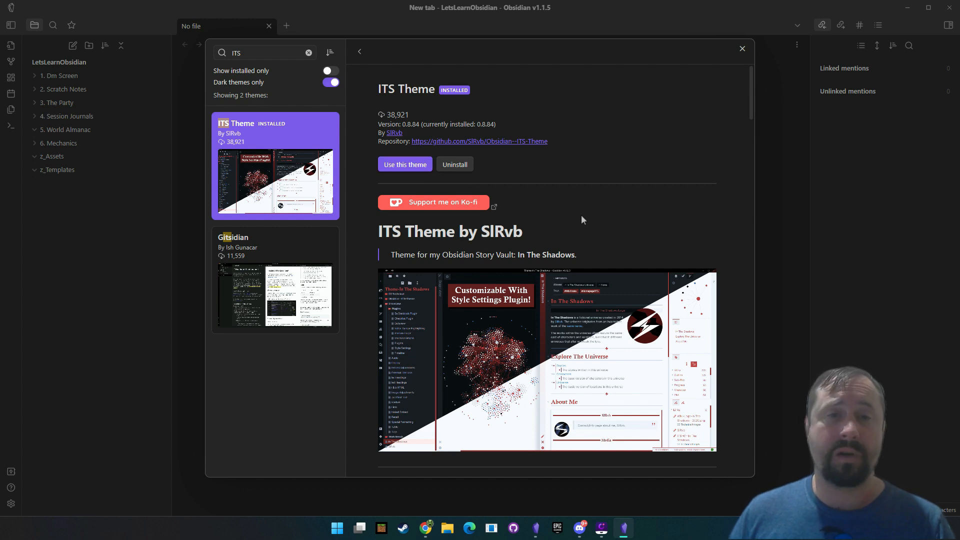
left_click(399, 165)
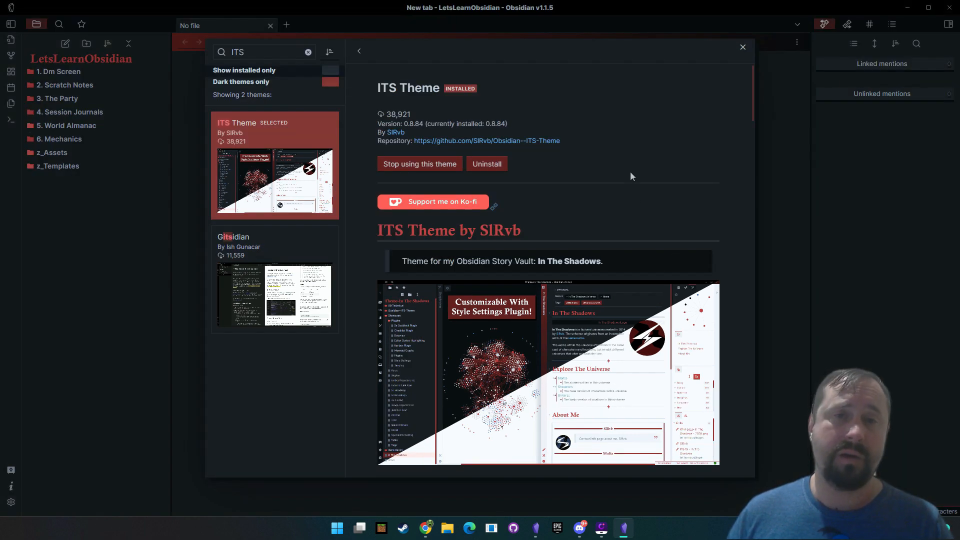
left_click(797, 210)
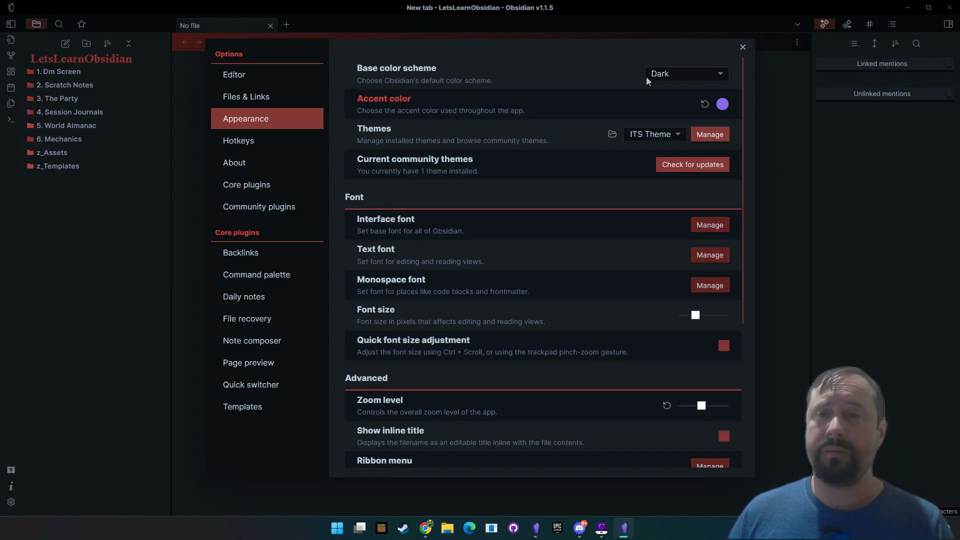
left_click(673, 73)
left_click(664, 99)
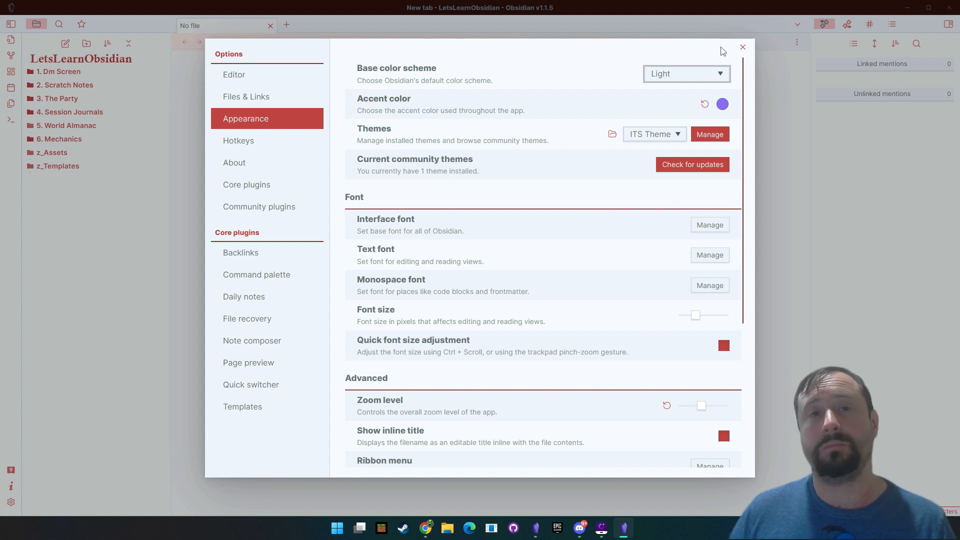
Step: Limit the theme list to installed ones and review ITS Theme's Guide/Reference and Download sections
left_click(710, 138)
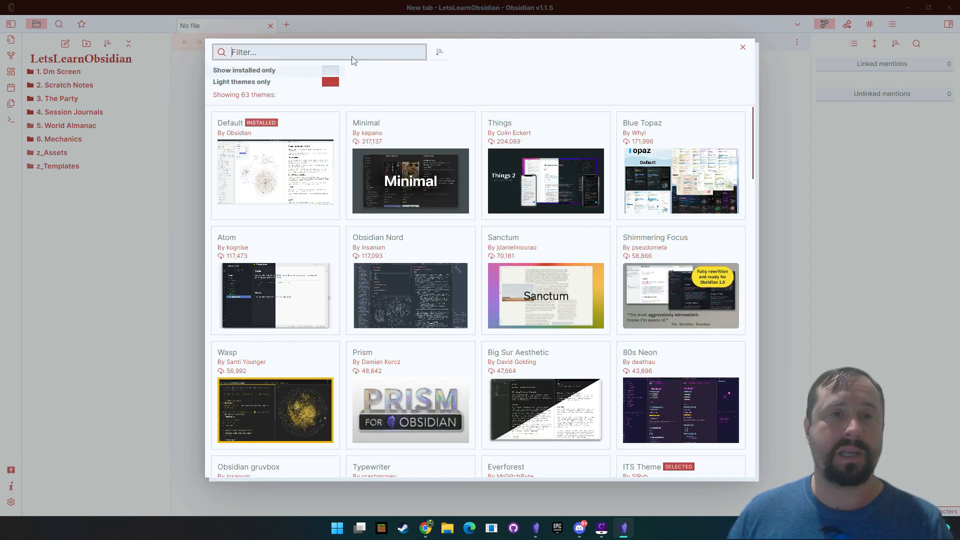
left_click(330, 70)
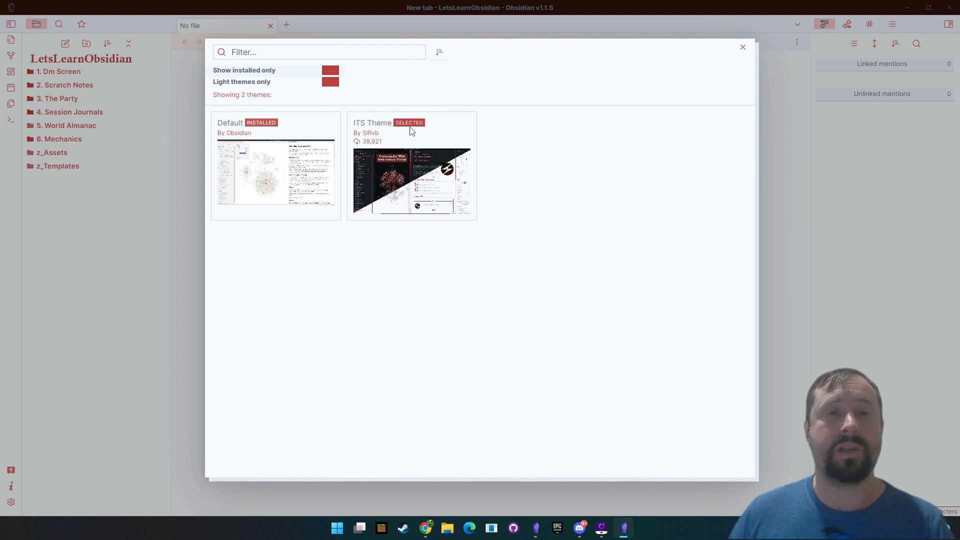
left_click(471, 134)
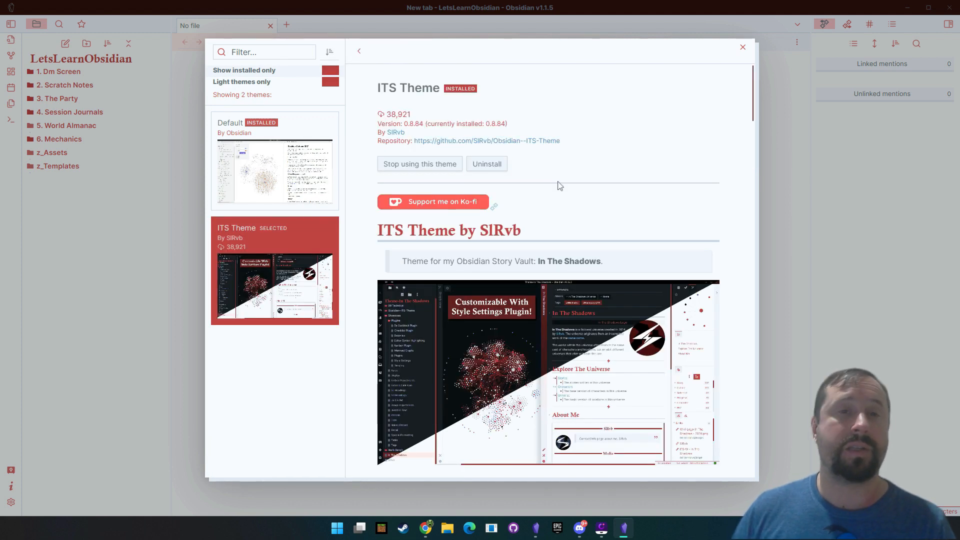
scroll(559, 185, "down", 8)
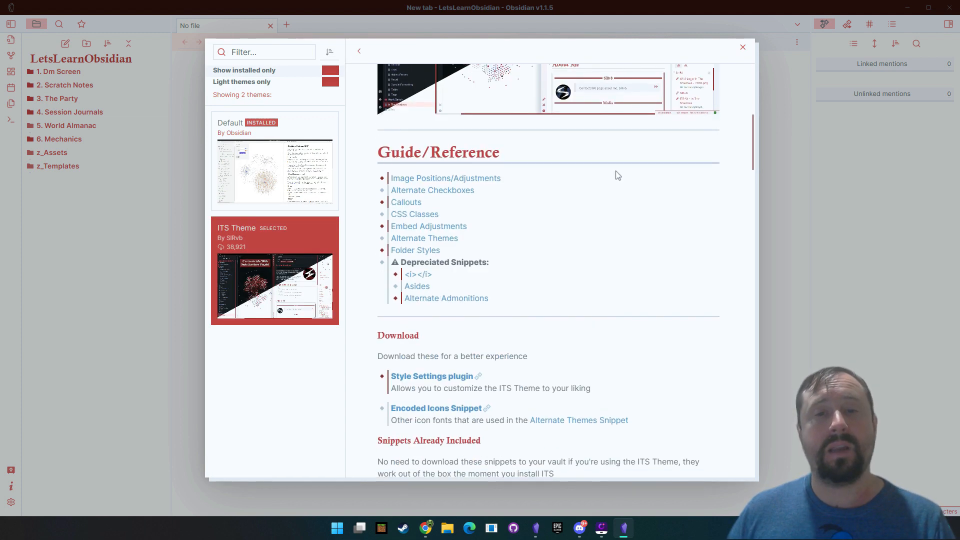
scroll(613, 180, "up", 3)
scroll(590, 187, "down", 2)
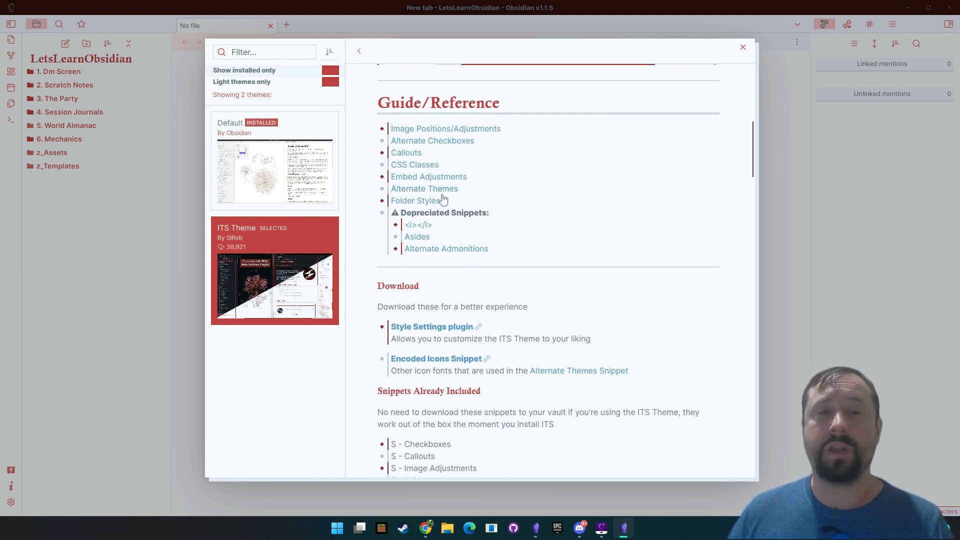
scroll(601, 240, "up", 8)
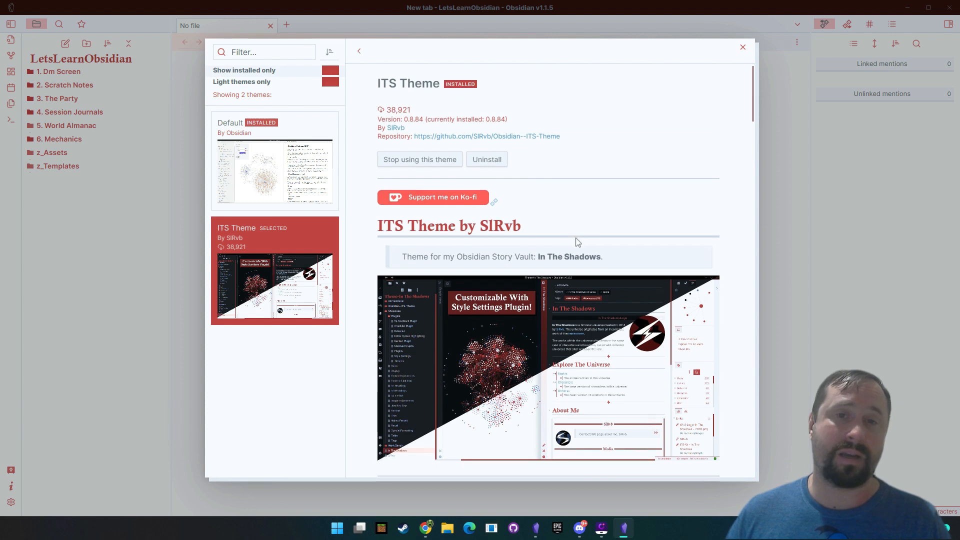
scroll(575, 243, "down", 8)
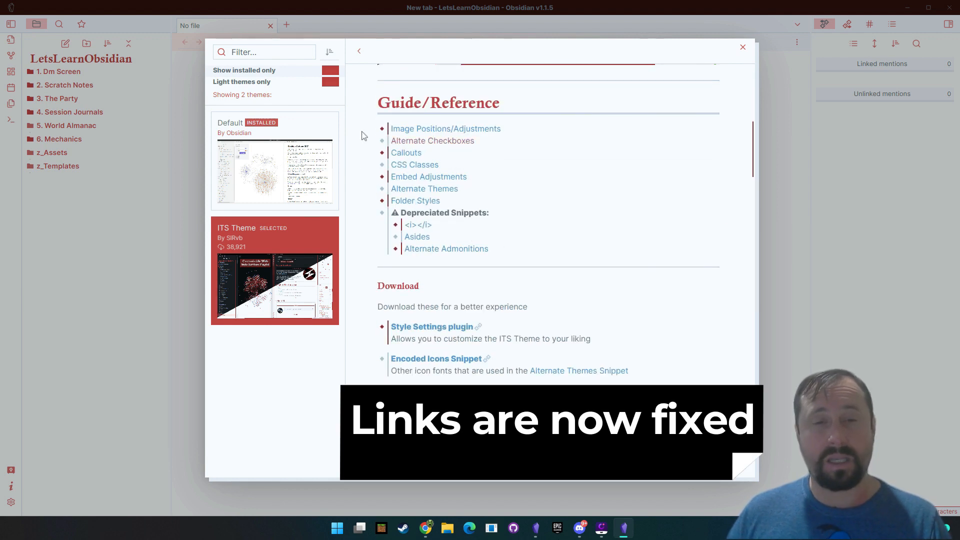
scroll(528, 314, "up", 8)
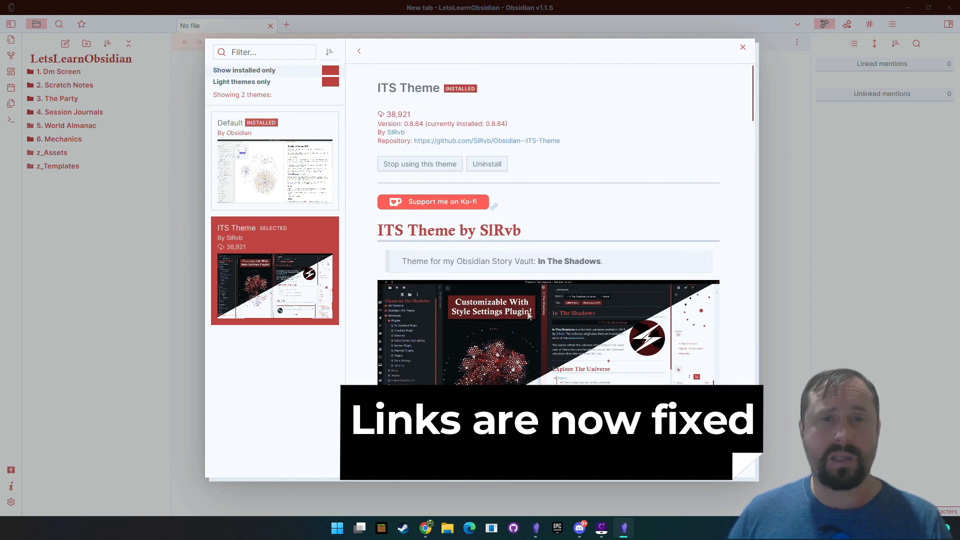
Step: Open ITS Theme's GitHub repository in the browser and find the Guide/Reference section of its README
left_click(433, 143)
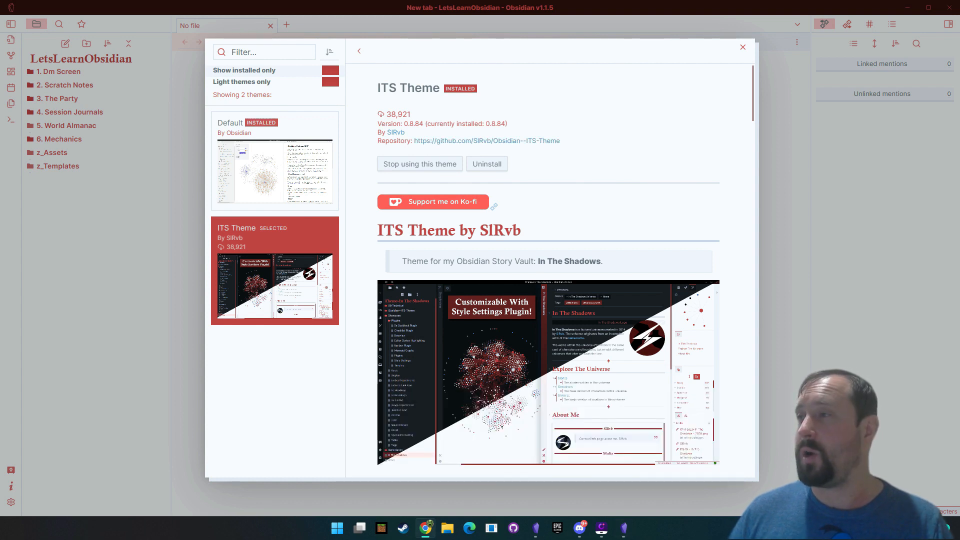
left_click_drag(549, 201, 454, 126)
double_click(559, 130)
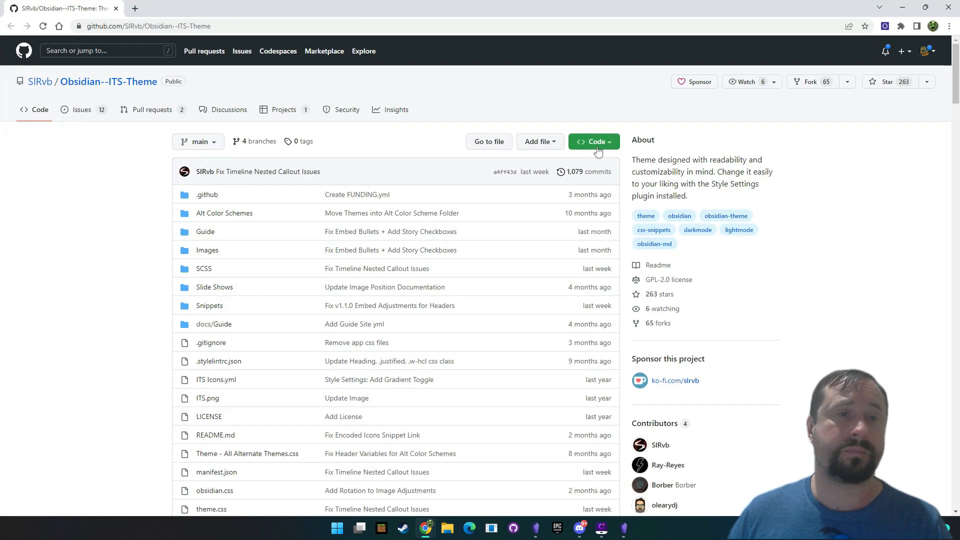
scroll(128, 210, "down", 10)
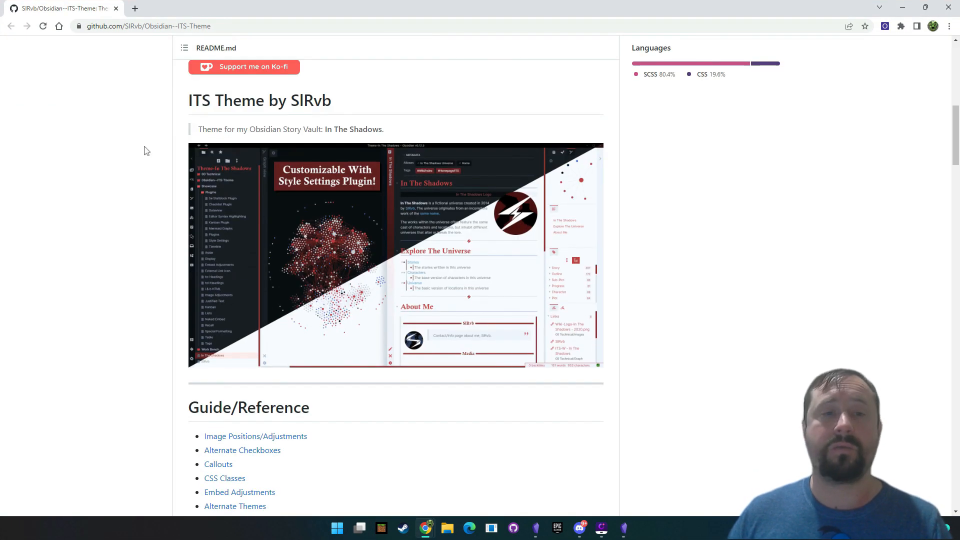
scroll(147, 151, "down", 7)
scroll(172, 287, "up", 1)
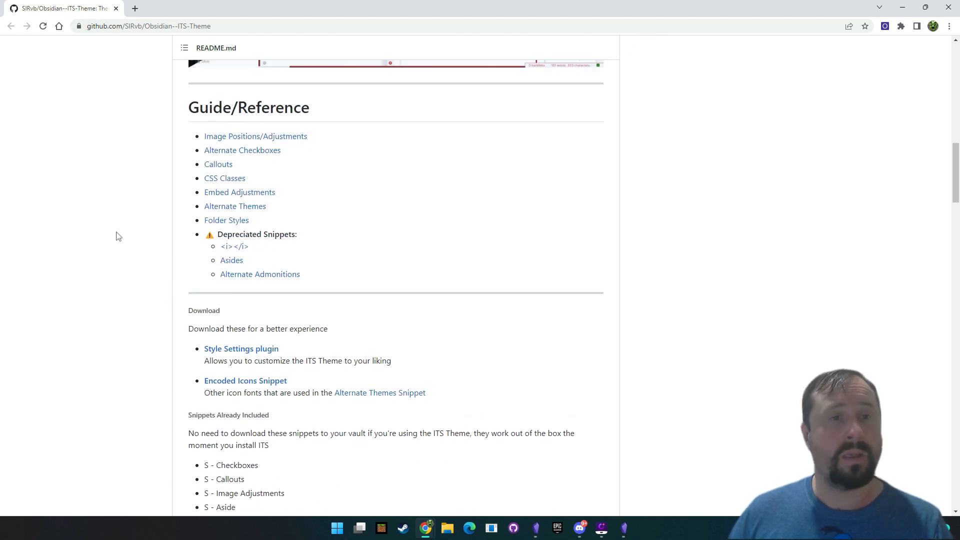
Step: Open the Alternate Themes guide and read its How To Install instructions
left_click(226, 212)
scroll(125, 281, "down", 2)
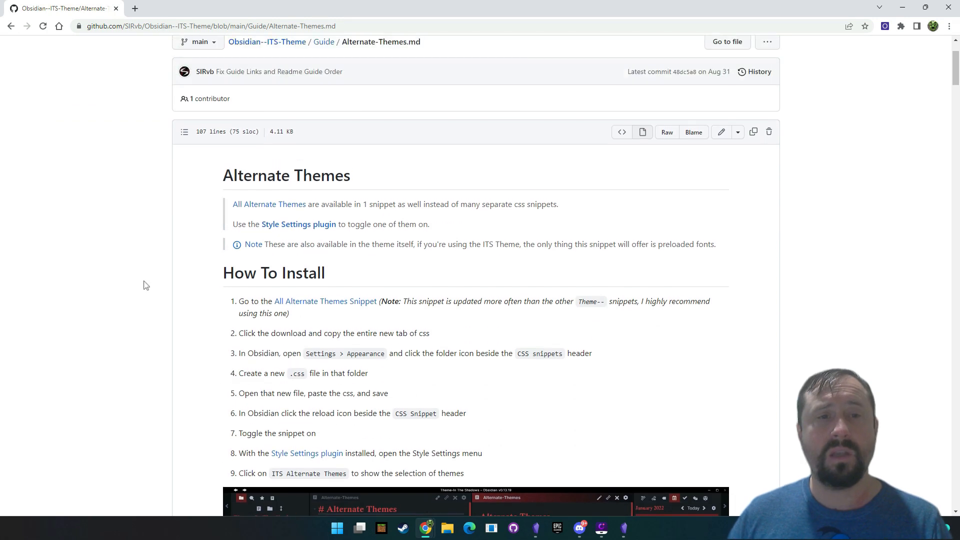
scroll(154, 289, "down", 3)
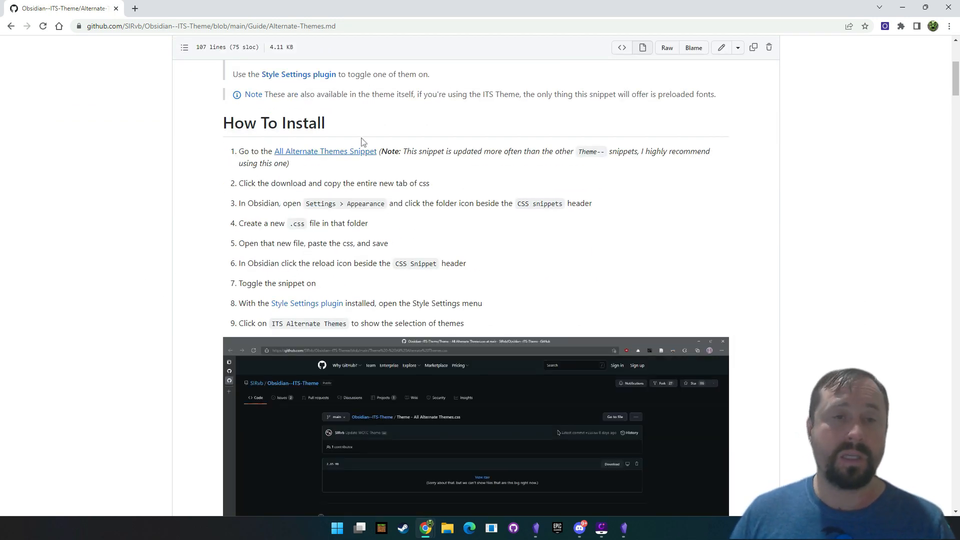
Step: Open the All Alternate Themes Snippet from the install guide and copy its entire raw CSS
middle_click(340, 158)
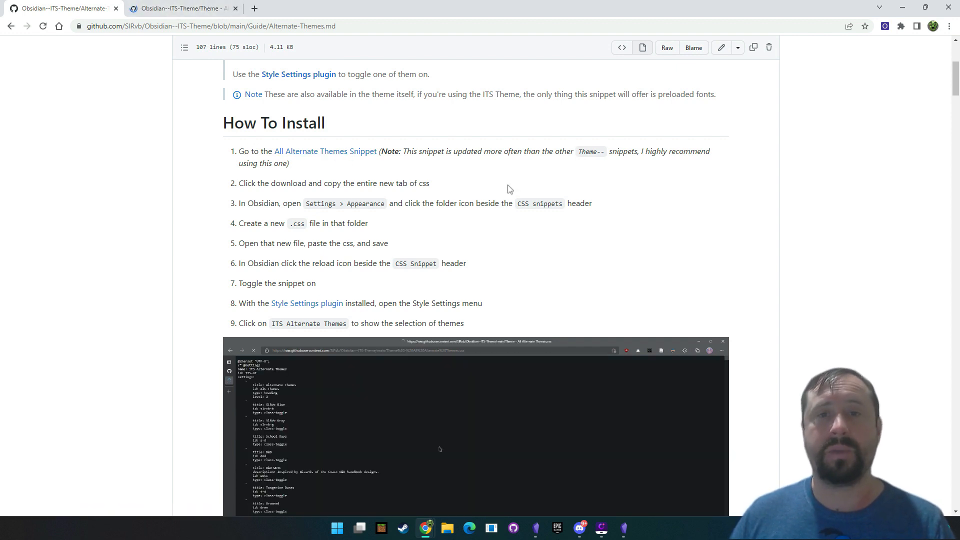
left_click(177, 11)
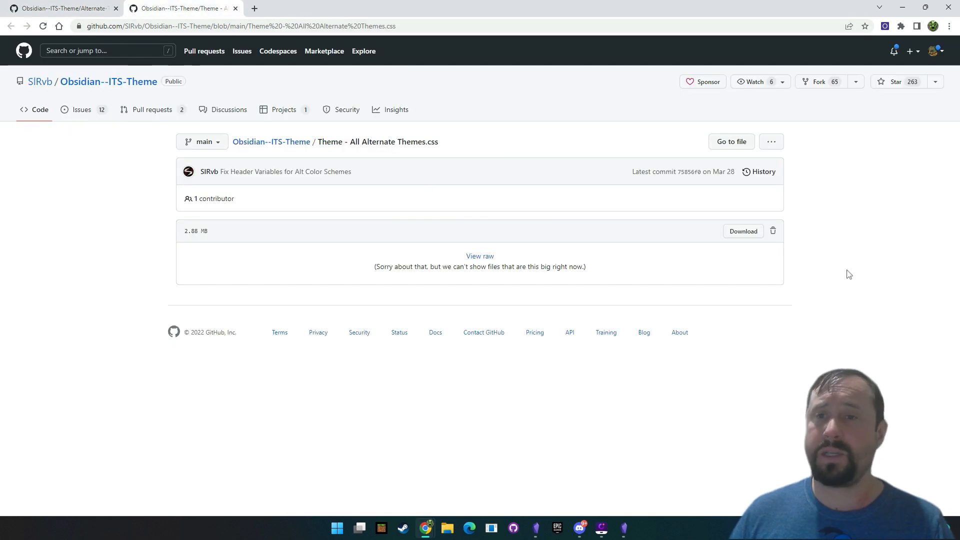
left_click(741, 232)
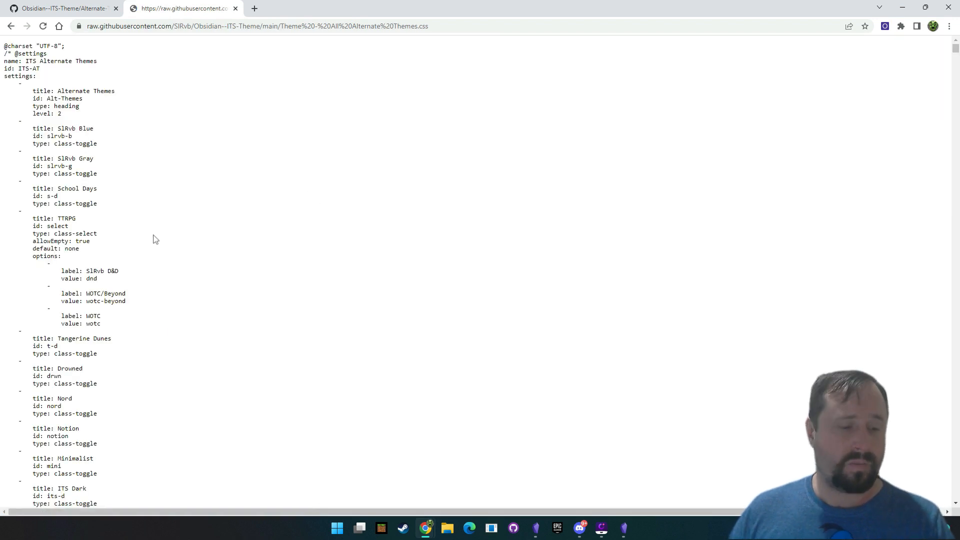
key("ctrl+a")
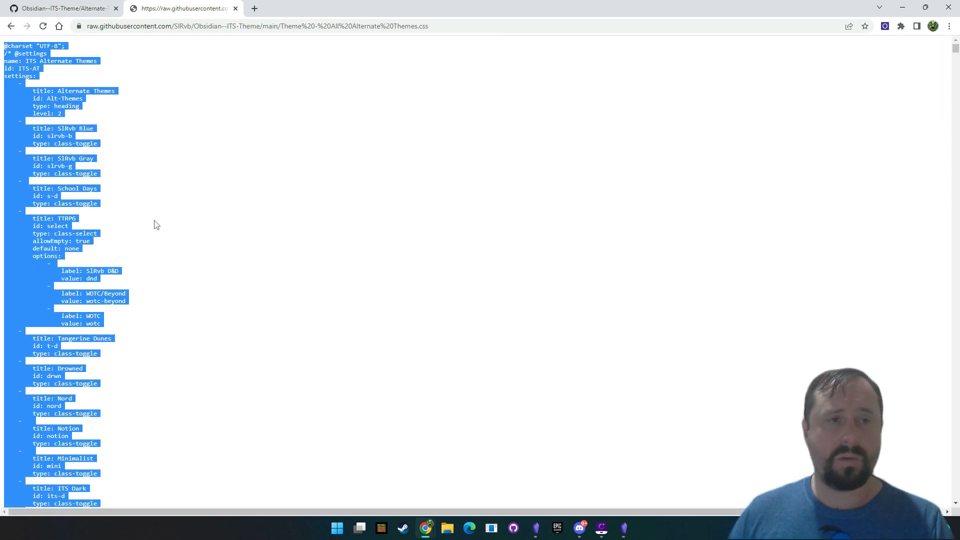
left_click(158, 173)
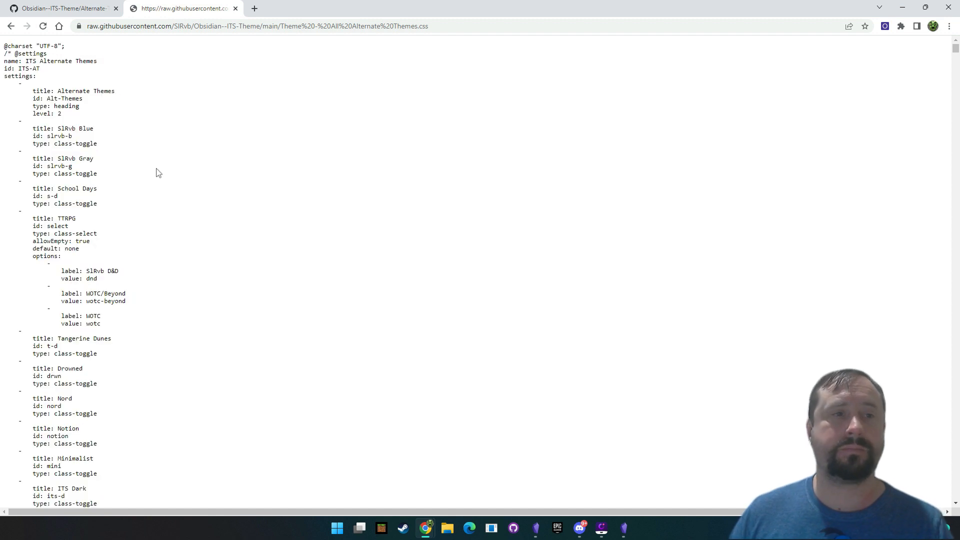
left_click(75, 8)
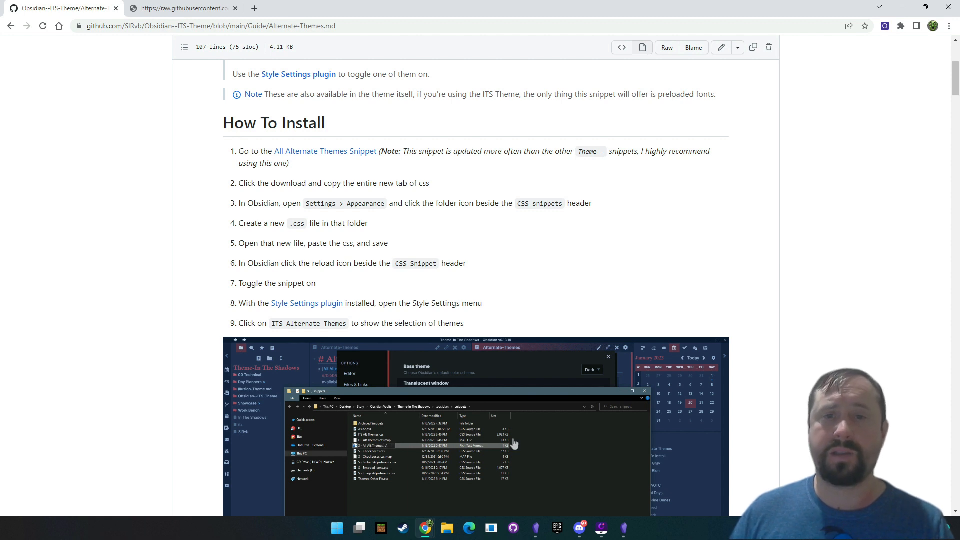
Step: Switch to Obsidian, open the vault's CSS snippets folder, and delete S - Encoded Icons.css from it
left_click(625, 531)
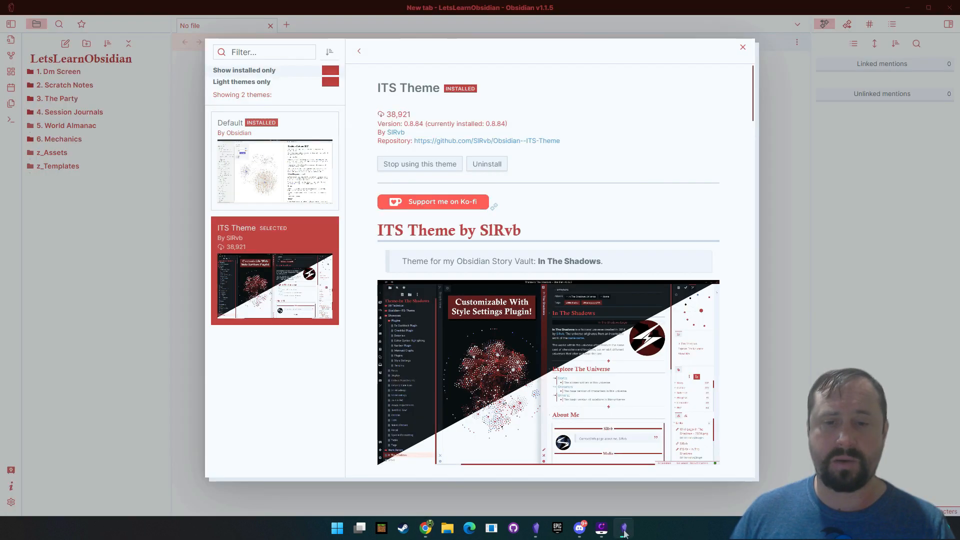
left_click(782, 172)
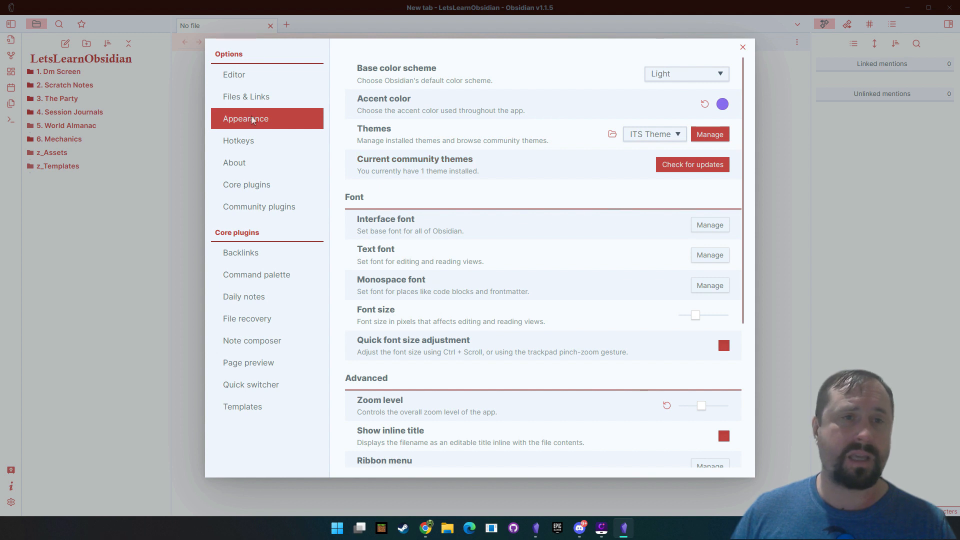
scroll(500, 250, "down", 4)
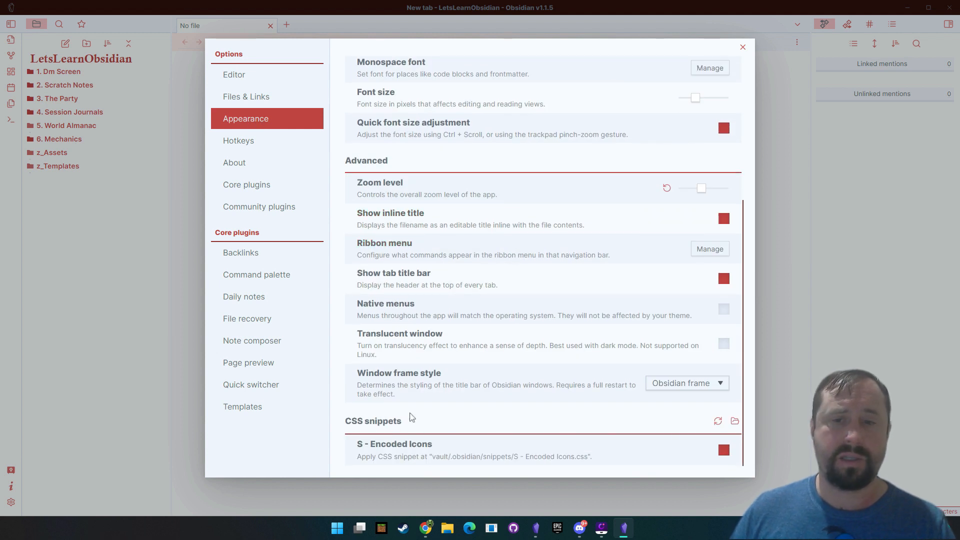
left_click(735, 422)
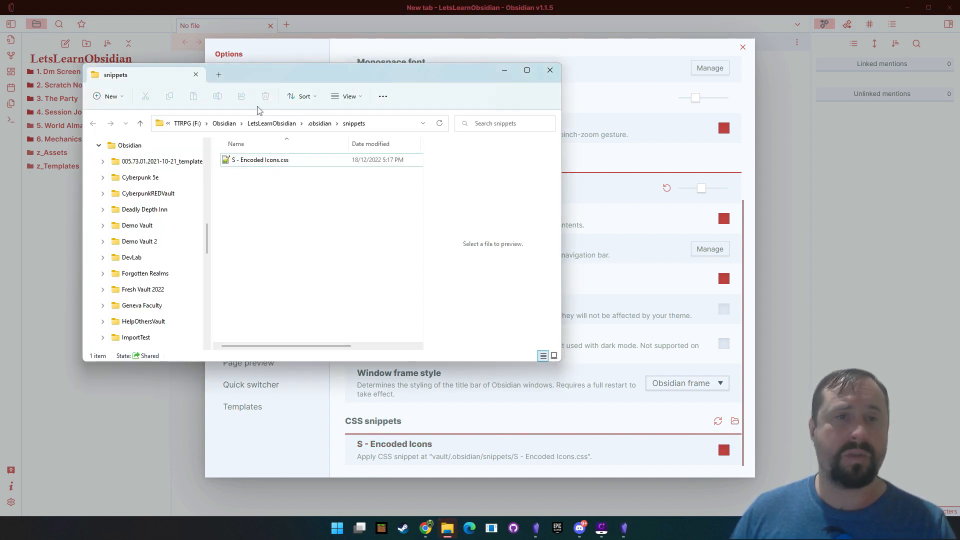
left_click_drag(328, 80, 506, 123)
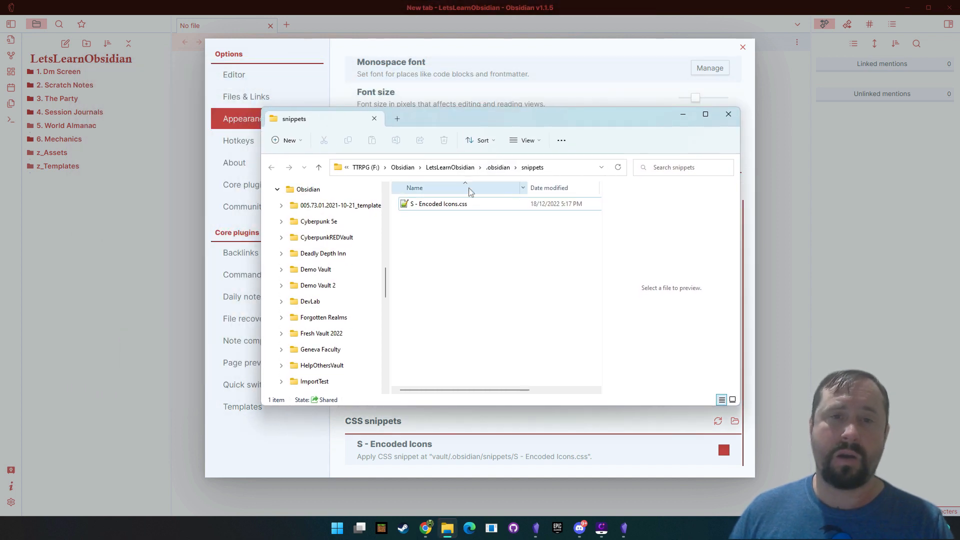
left_click(442, 204)
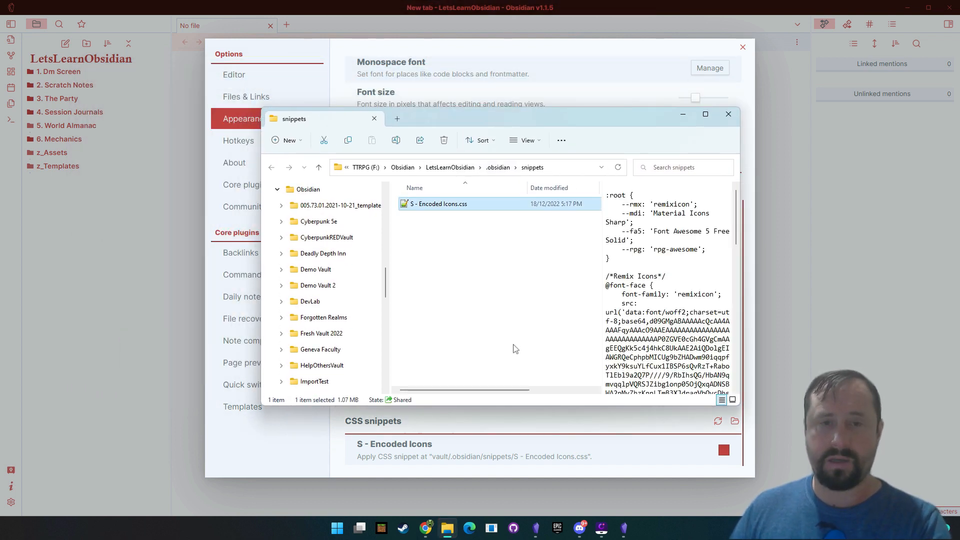
key("Delete")
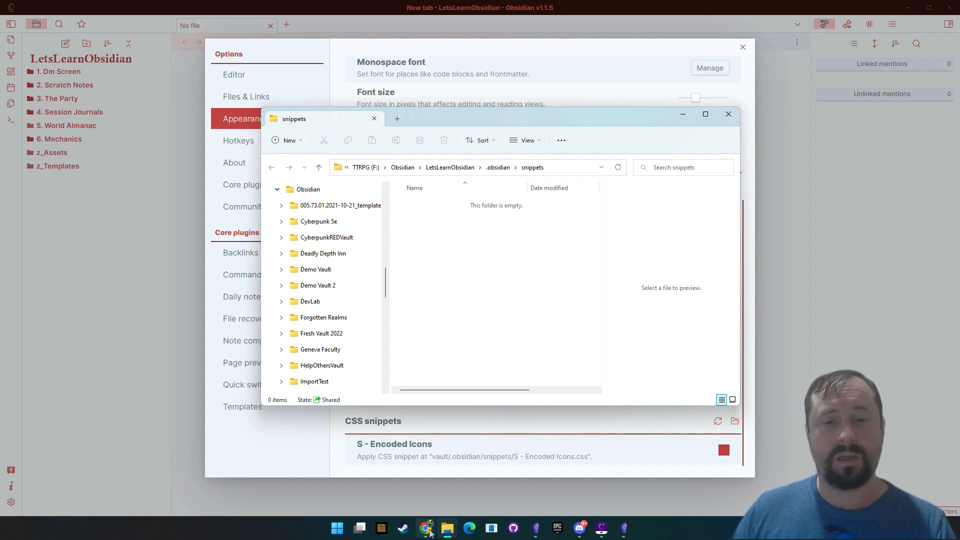
Step: Recheck the install guide and create an empty file named ITS Alternative Themes.css in the snippets folder
mouse_move(430, 531)
left_click(474, 476)
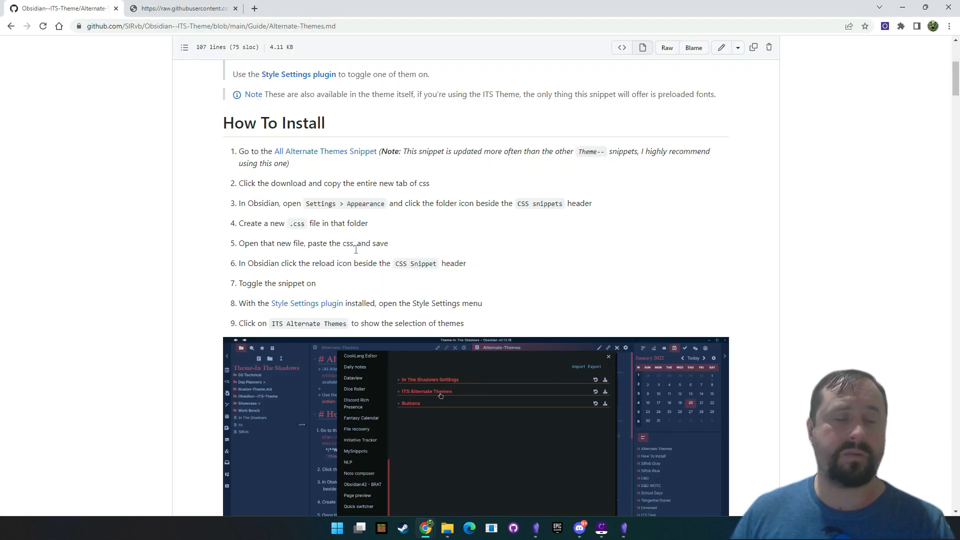
left_click(903, 8)
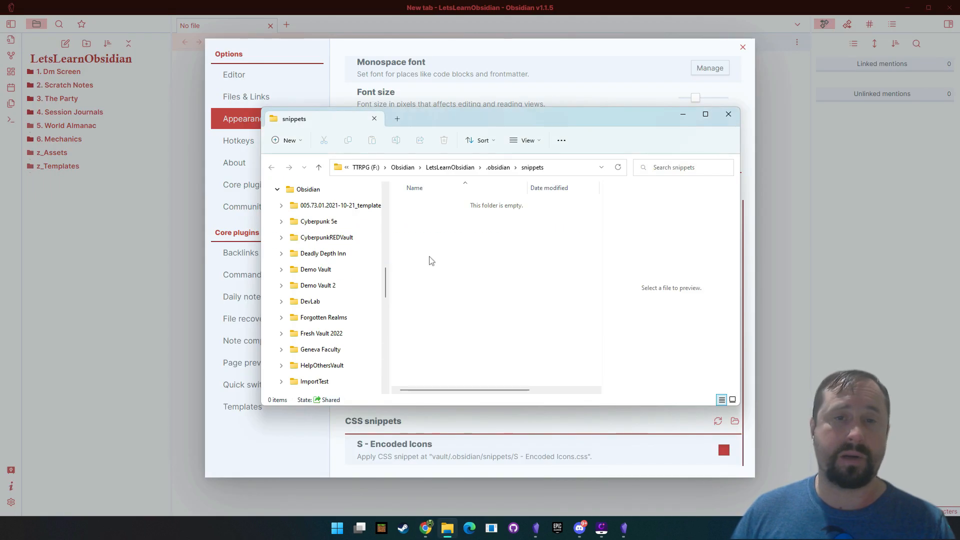
right_click(431, 260)
mouse_move(476, 338)
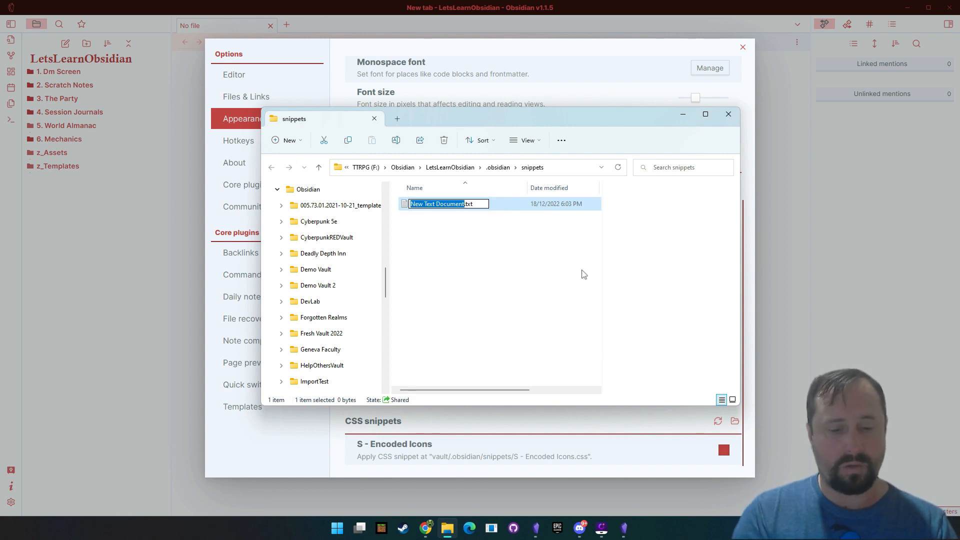
type("ITS Alte")
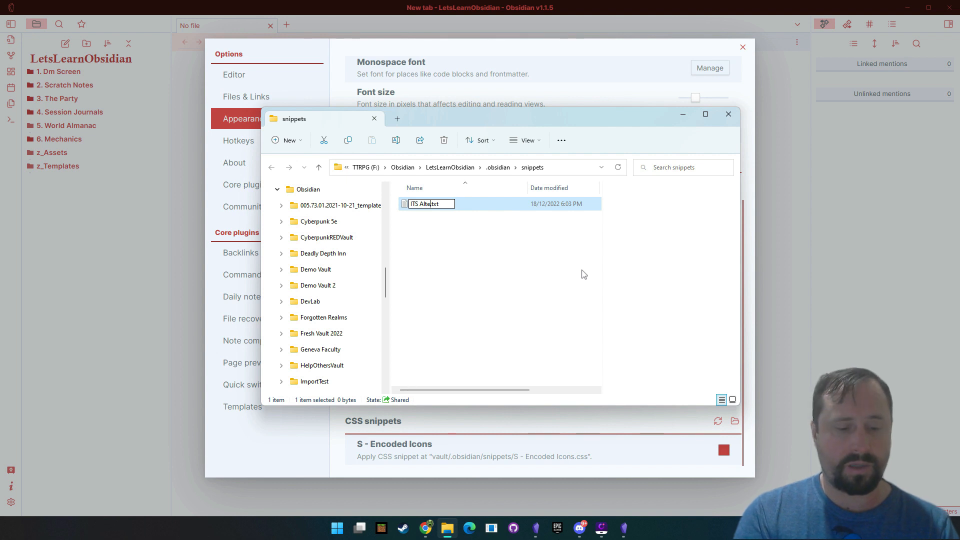
type("rnative Themes")
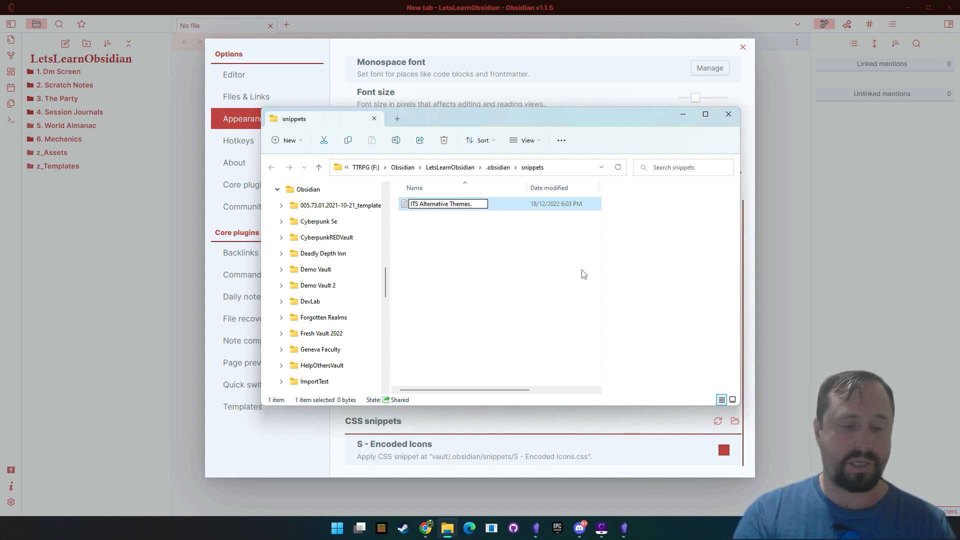
key("Return")
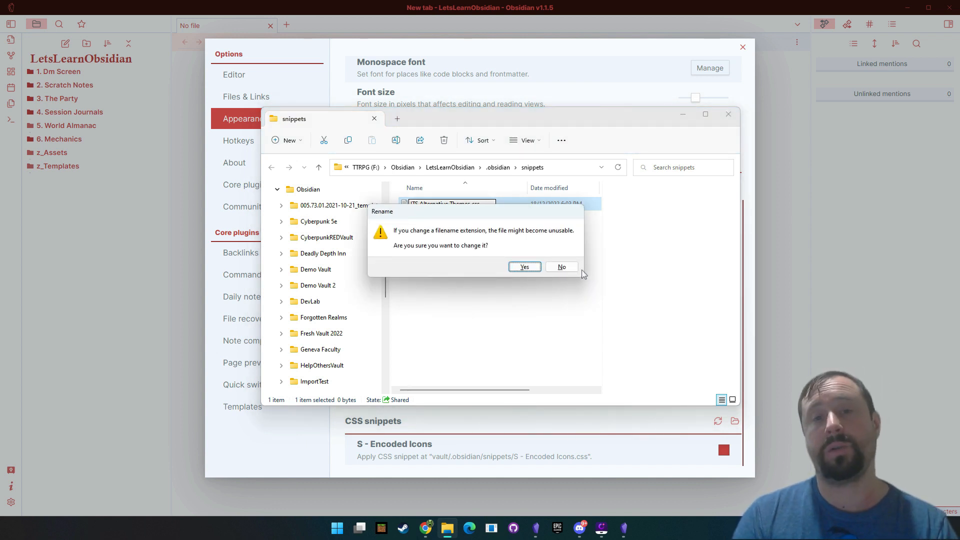
key("Return")
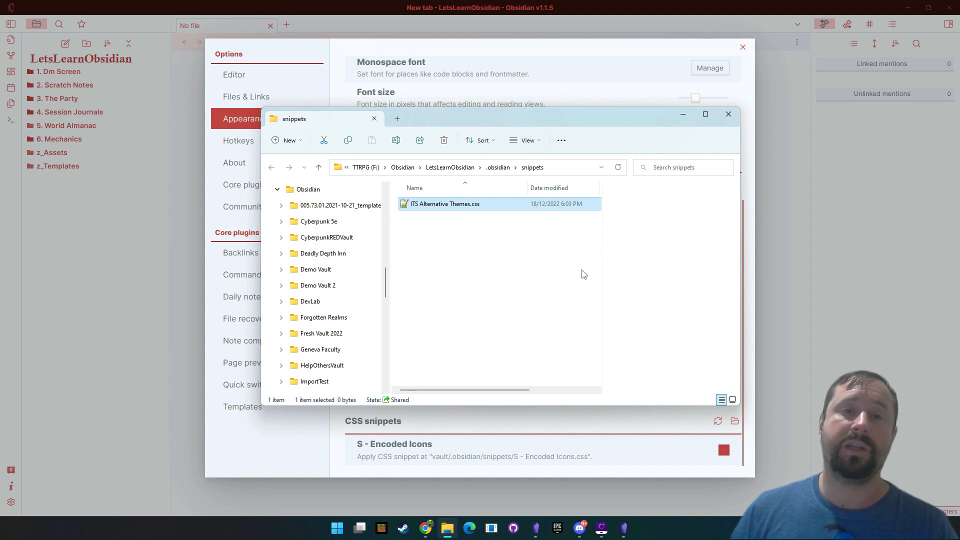
Step: Open ITS Alternative Themes.css in Notepad for editing
right_click(437, 206)
right_click(437, 207)
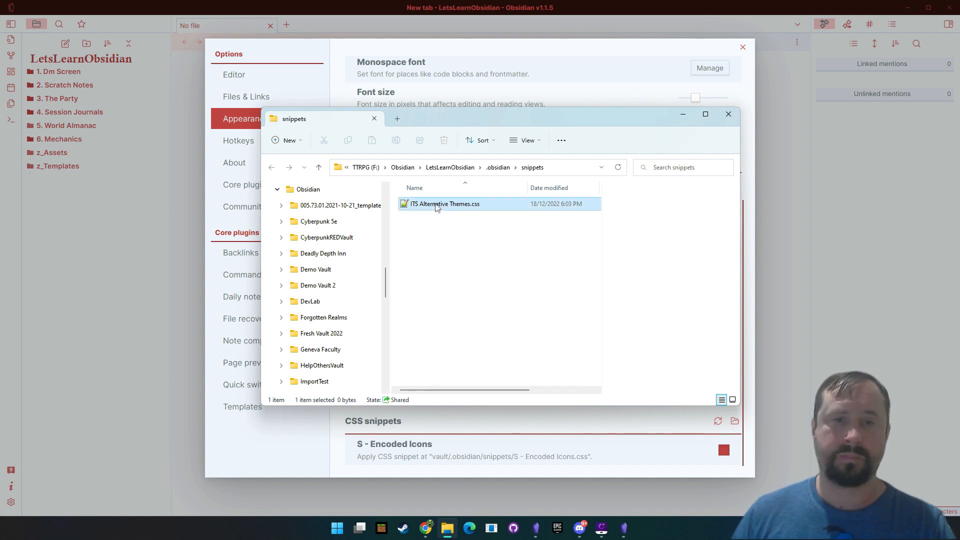
mouse_move(482, 253)
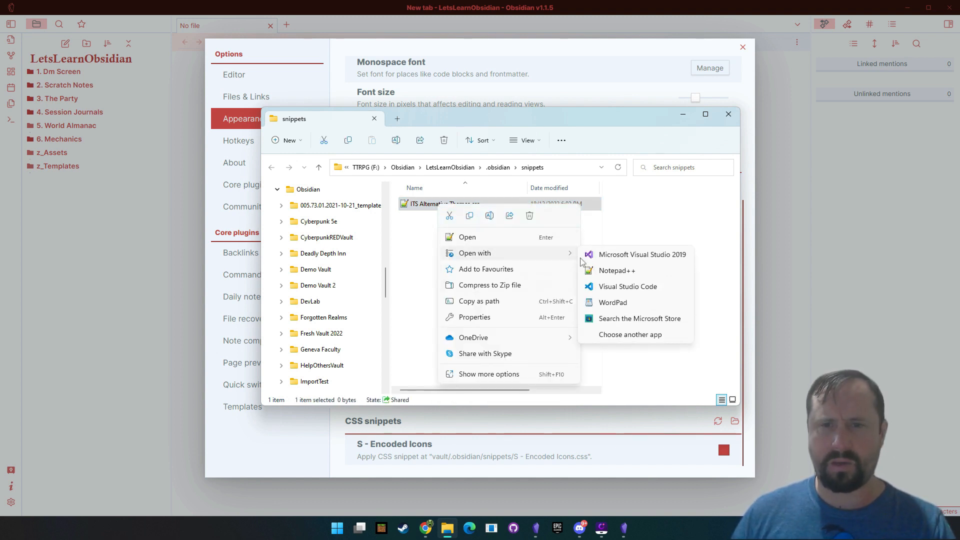
left_click(627, 335)
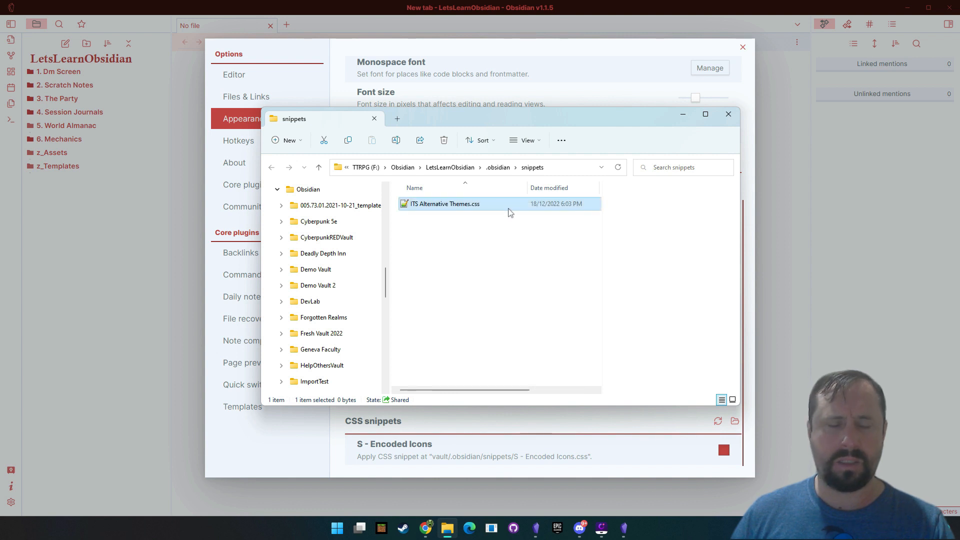
scroll(471, 312, "down", 2)
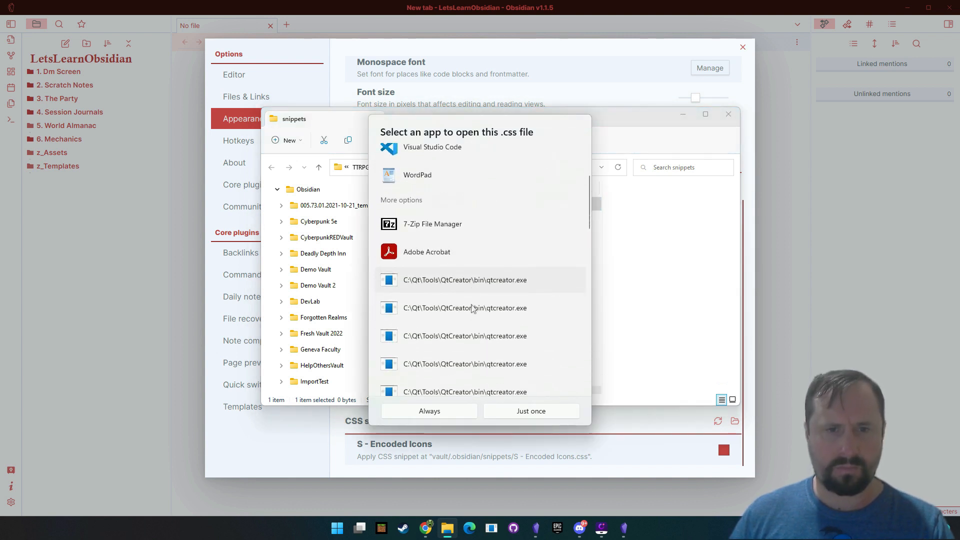
scroll(472, 310, "down", 2)
scroll(470, 310, "up", 6)
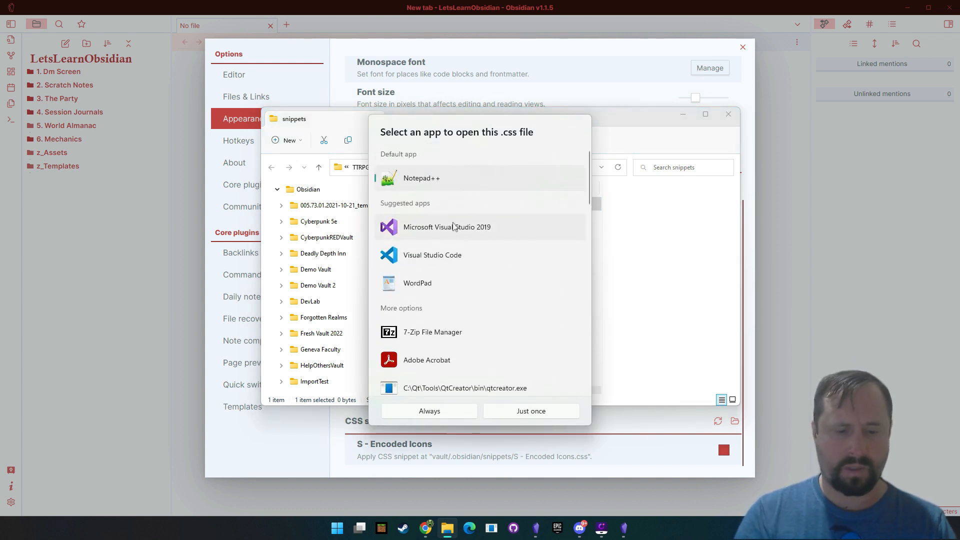
scroll(457, 230, "down", 10)
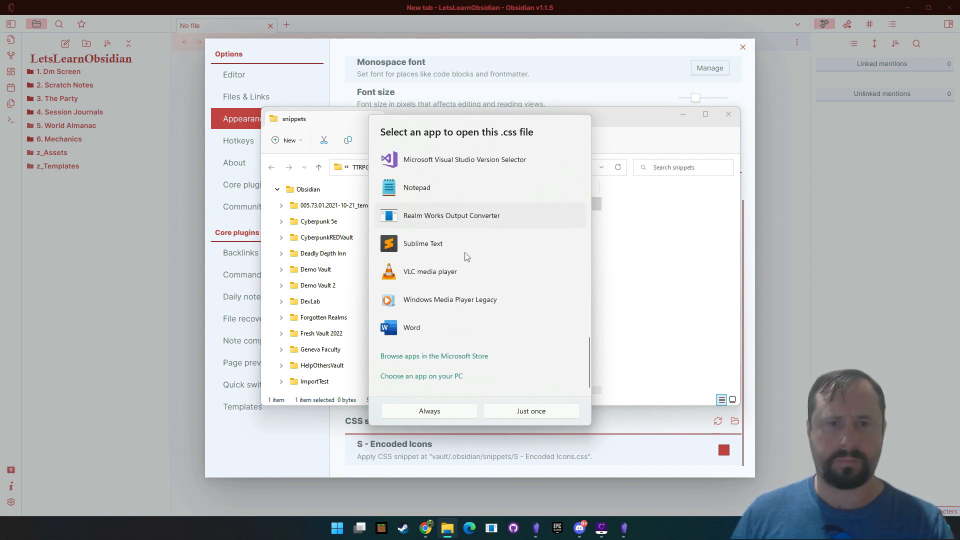
double_click(416, 189)
left_click(518, 273)
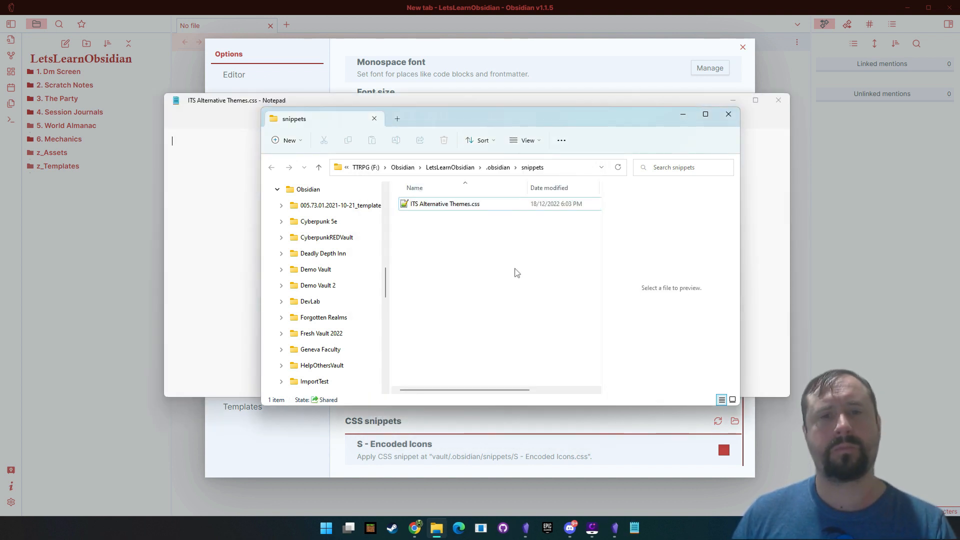
left_click(788, 223)
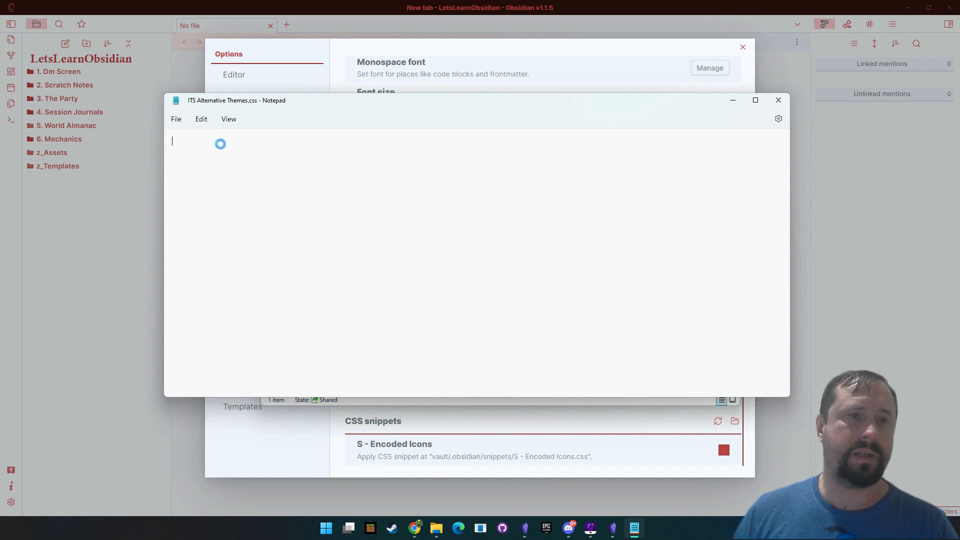
Step: Paste the copied alternate themes CSS into the file, save it, and close Notepad and the snippets folder
key("ctrl+v")
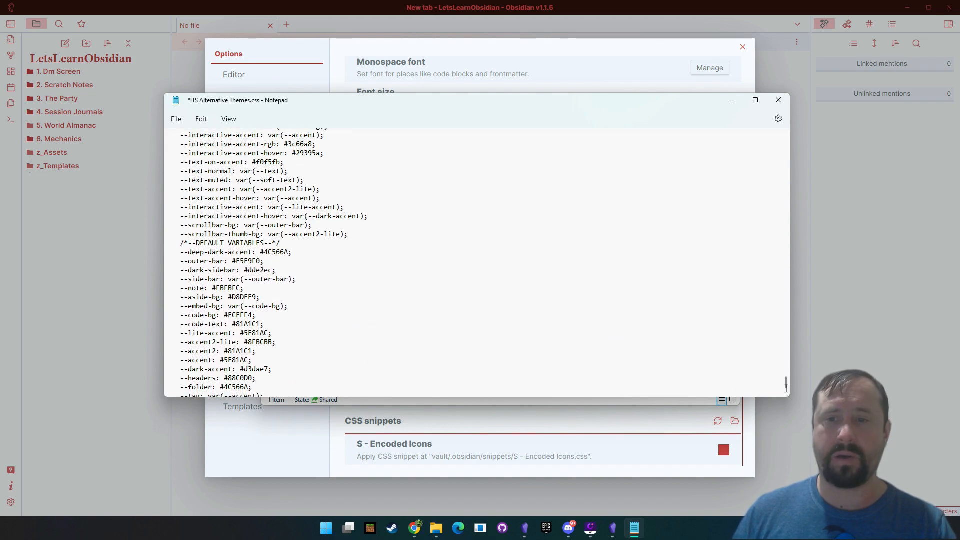
left_click_drag(787, 385, 570, 165)
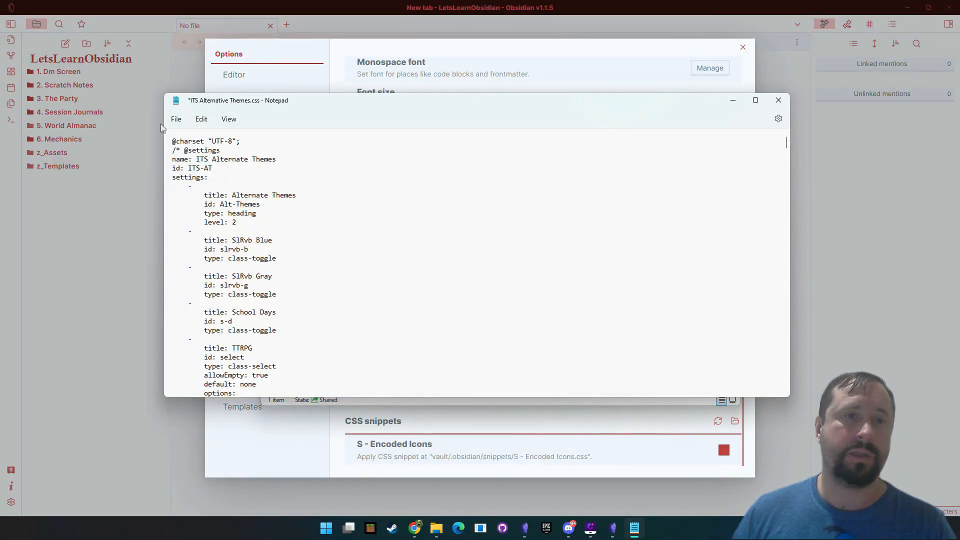
left_click(175, 120)
left_click(185, 186)
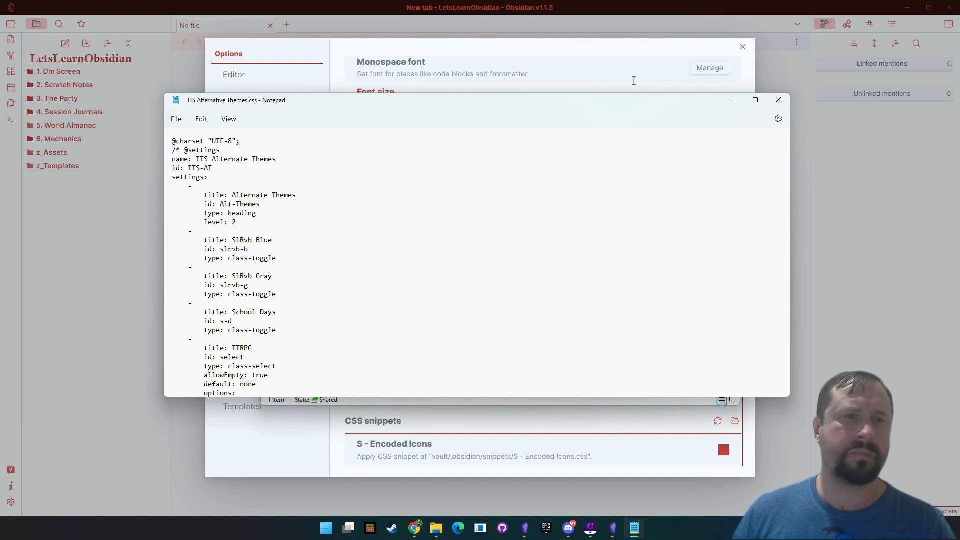
left_click(778, 100)
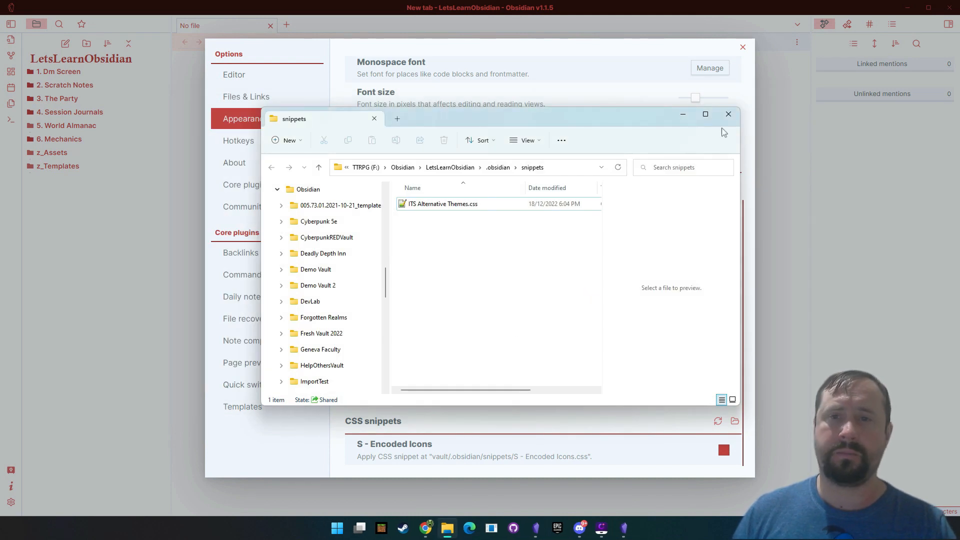
left_click(730, 115)
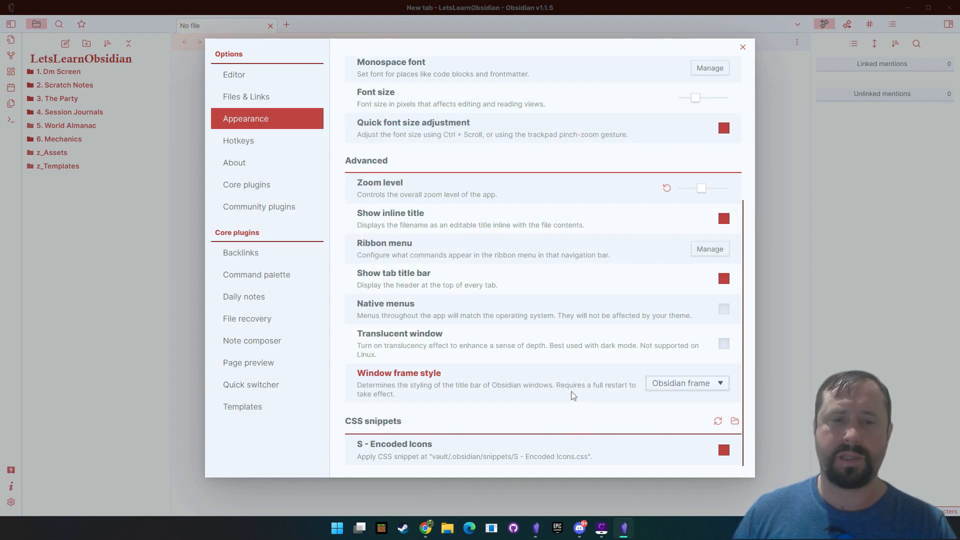
Step: Reload the CSS snippets in Obsidian and enable the ITS Alternative Themes snippet
left_click(719, 422)
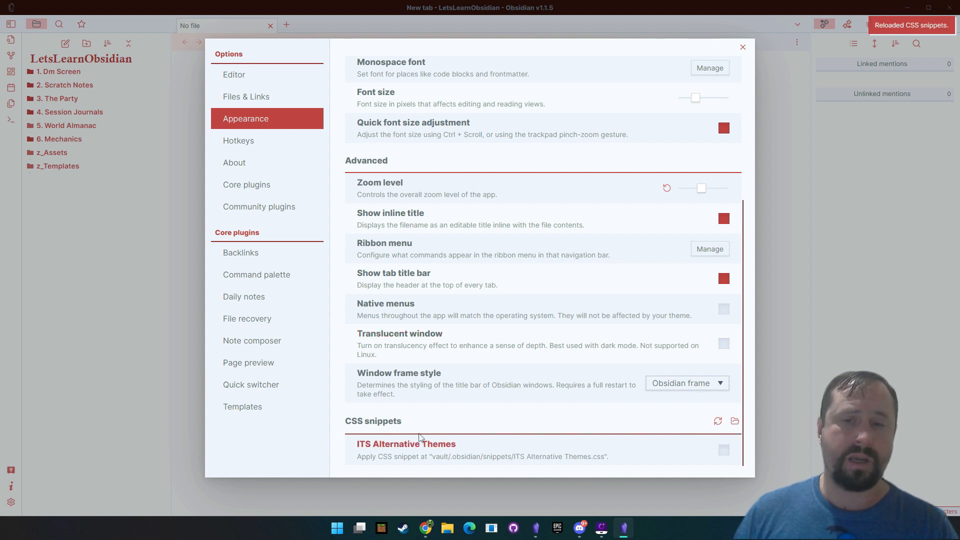
left_click(724, 450)
scroll(535, 387, "up", 1)
scroll(536, 388, "down", 1)
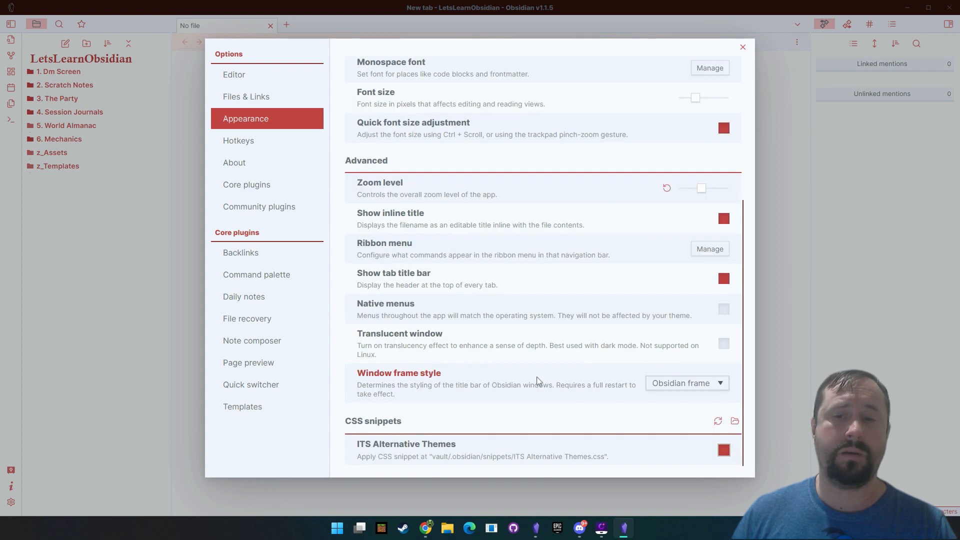
Step: Check the remaining steps of the alternate themes install guide in the browser and return to the Obsidian settings
scroll(565, 340, "up", 4)
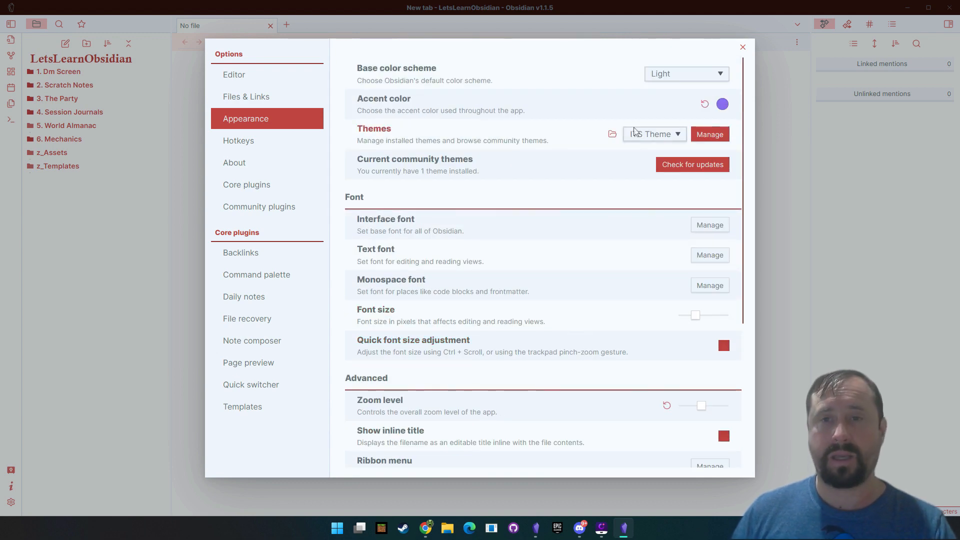
mouse_move(430, 530)
left_click(418, 475)
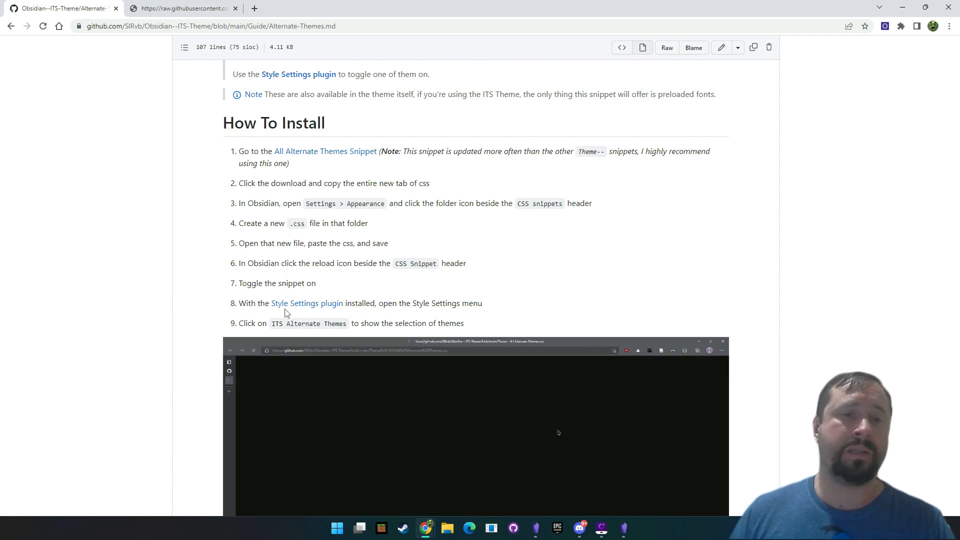
left_click(903, 7)
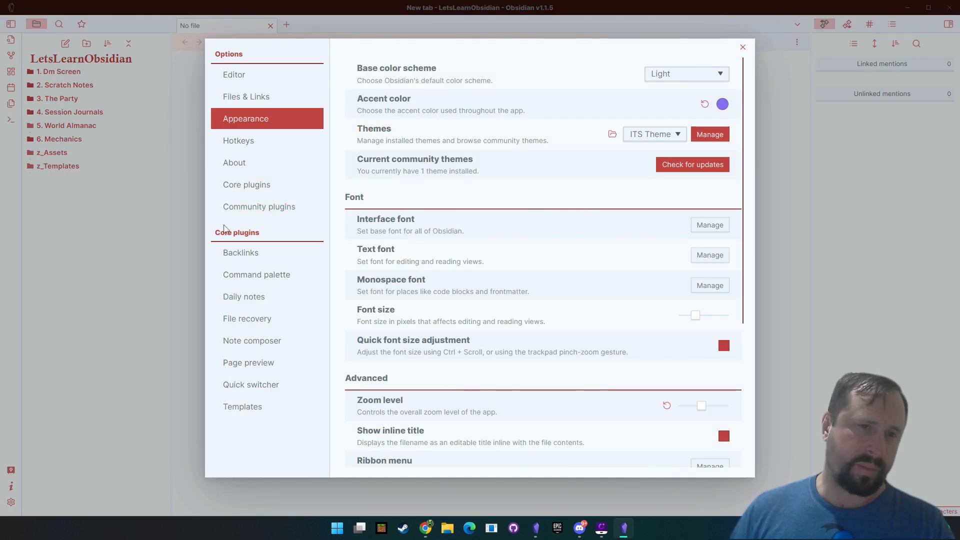
Step: Turn on community plugins, then find, install and enable the Style Settings plugin
left_click(256, 215)
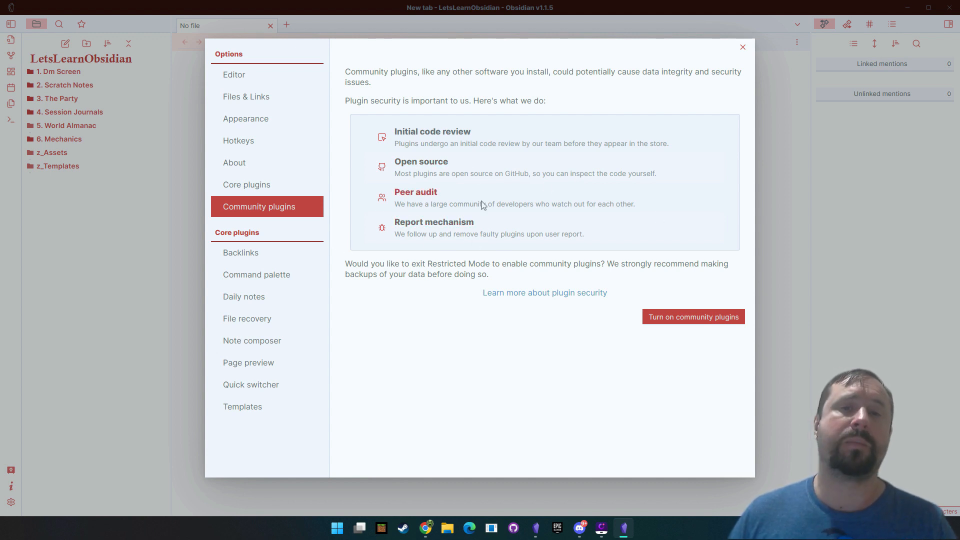
left_click(672, 319)
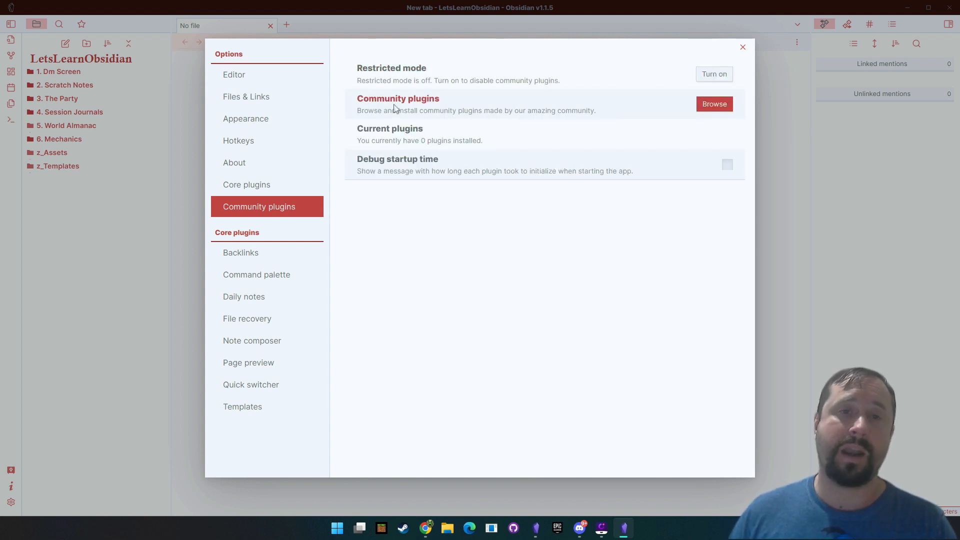
left_click(716, 105)
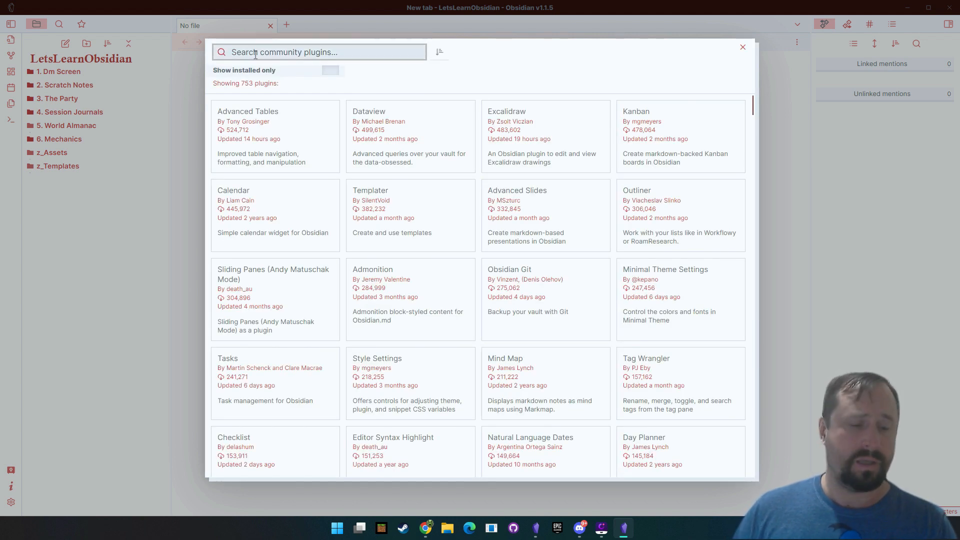
type("Style")
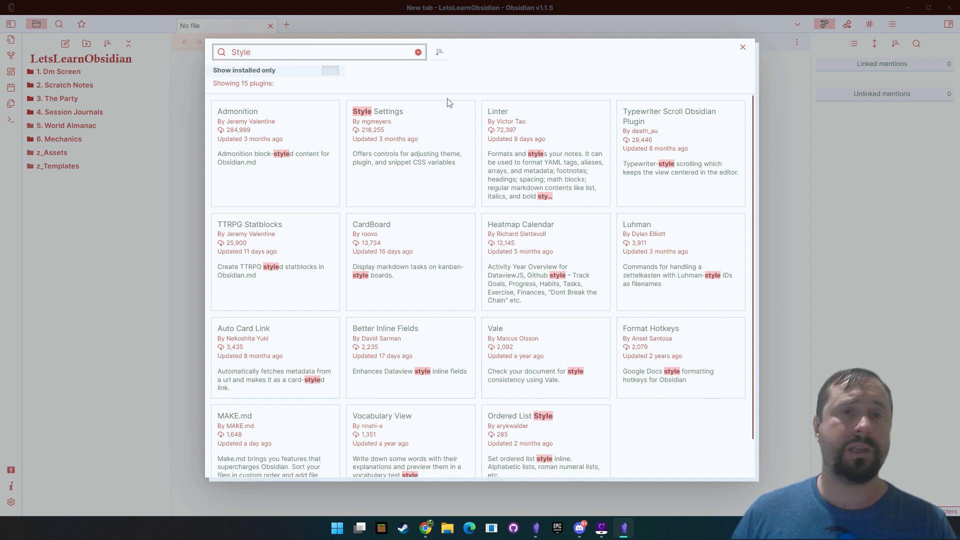
left_click(414, 157)
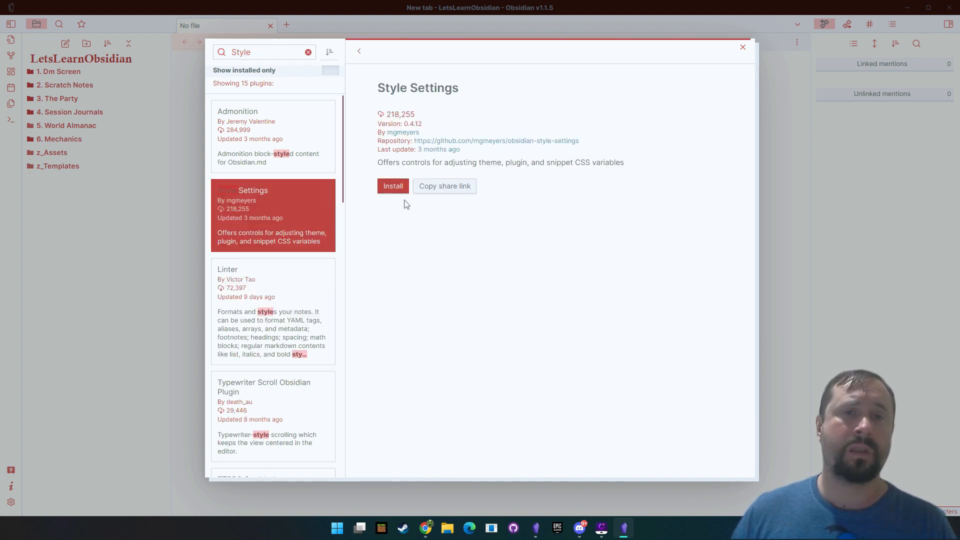
left_click(386, 189)
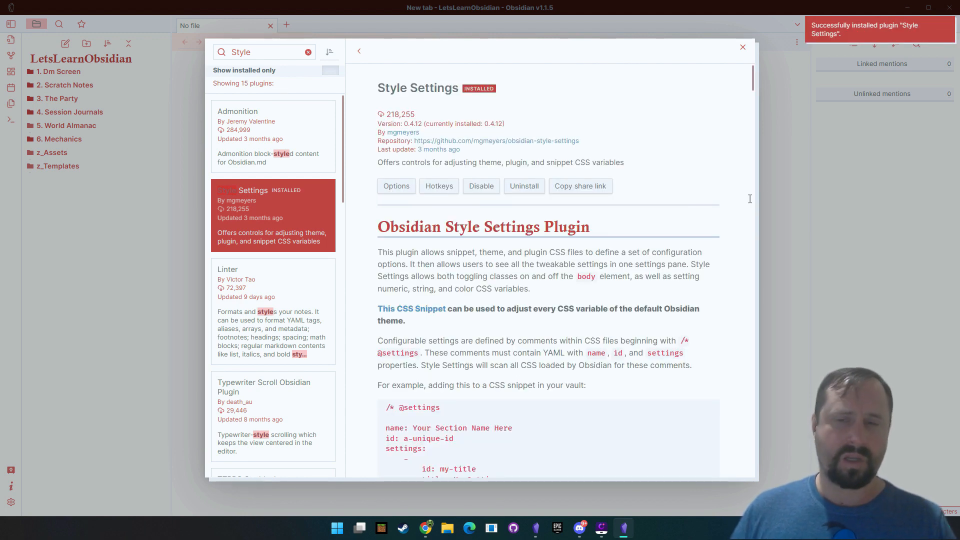
left_click(785, 179)
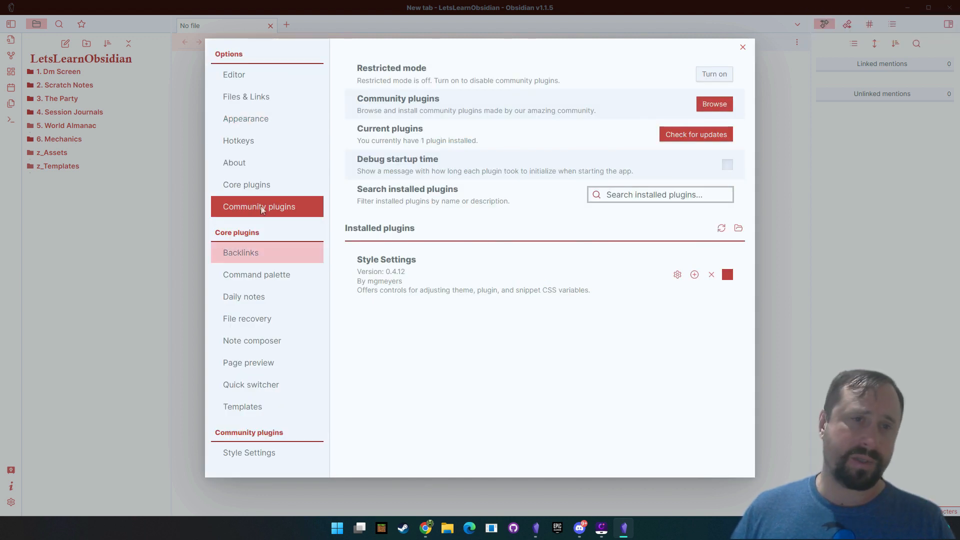
Step: Open the Style Settings plugin options and expand the ITS Alternate Themes section
left_click(244, 456)
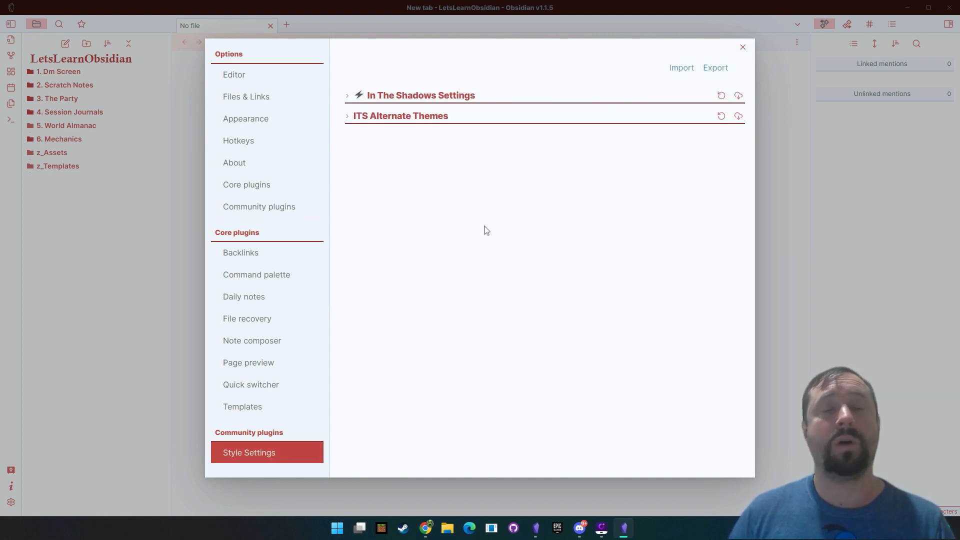
left_click(348, 117)
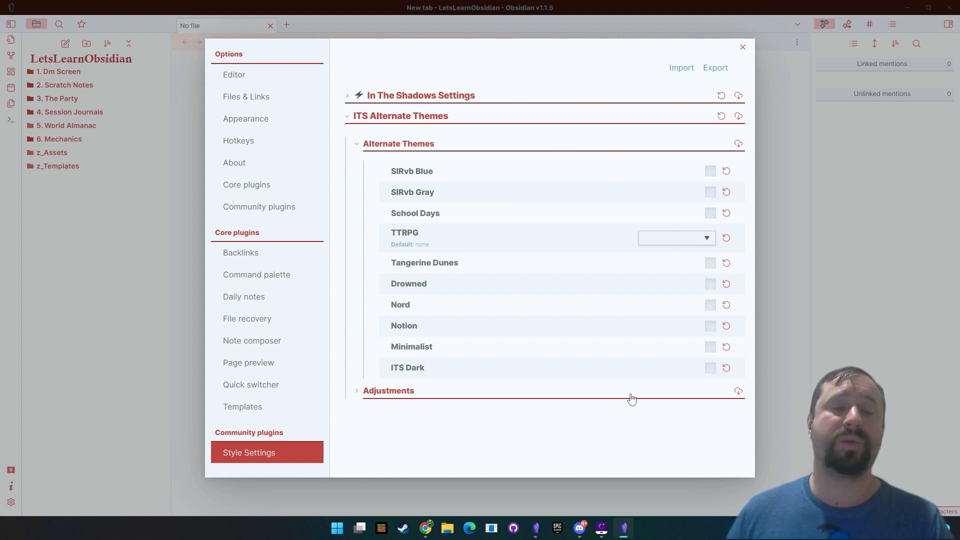
Step: Try the SlRvb Blue, SlRvb Gray and School Days alternate themes, turning each one off again
left_click(711, 171)
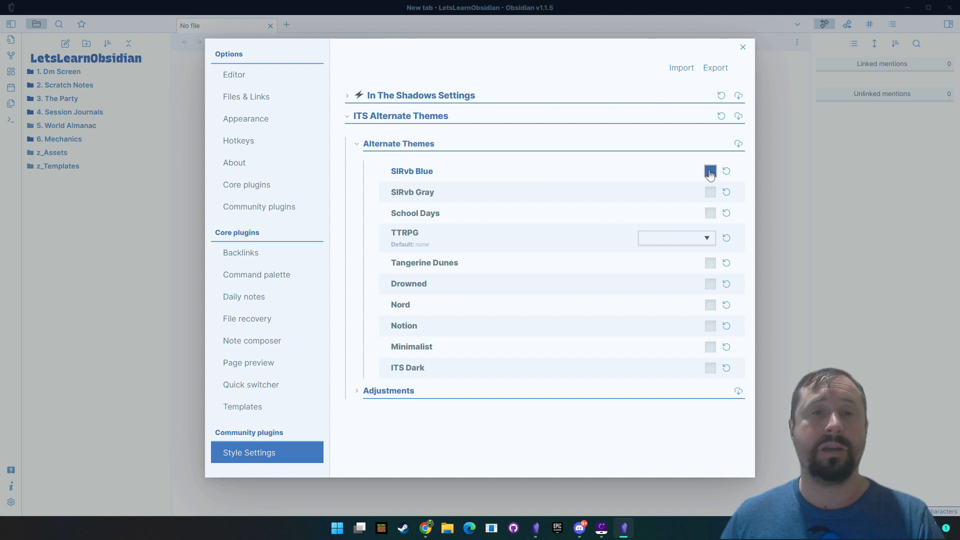
left_click(710, 192)
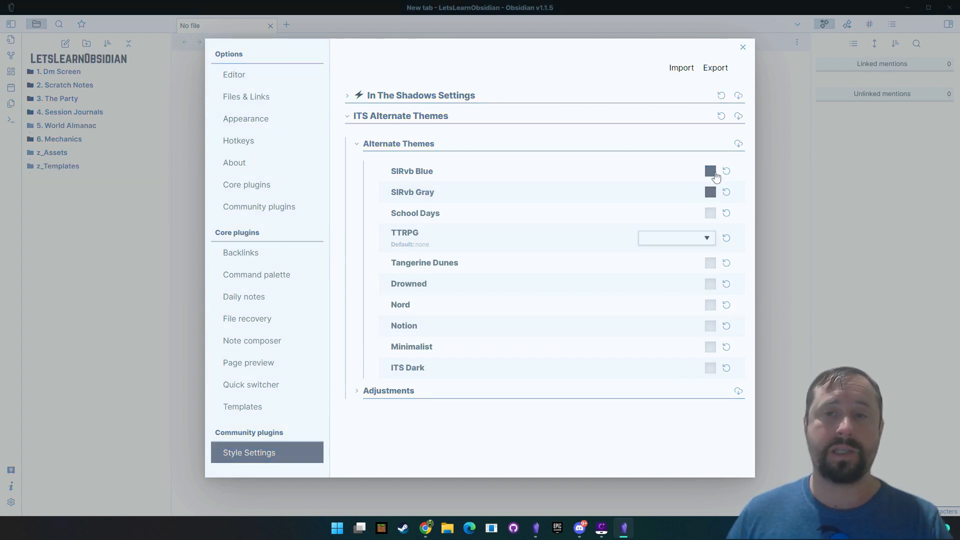
left_click(710, 171)
left_click(710, 213)
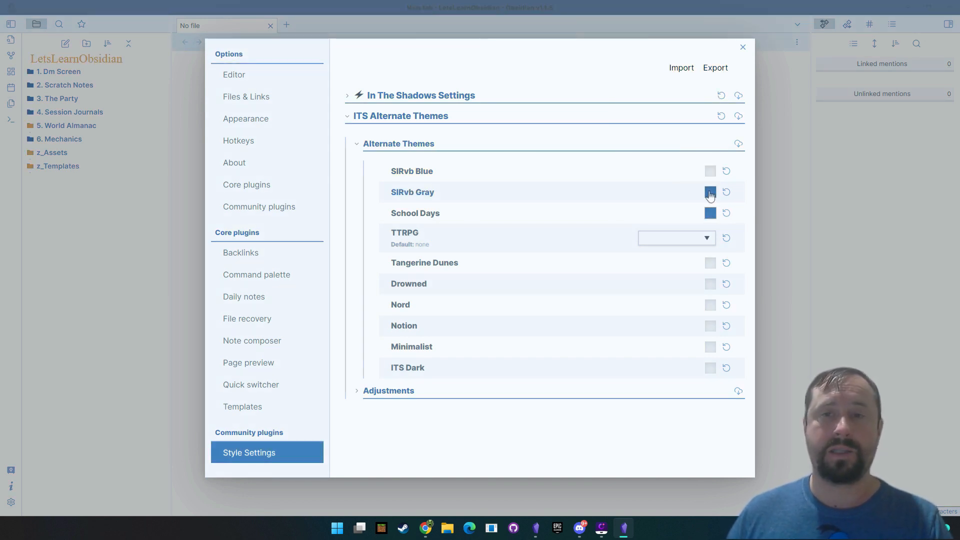
left_click(711, 192)
left_click(710, 213)
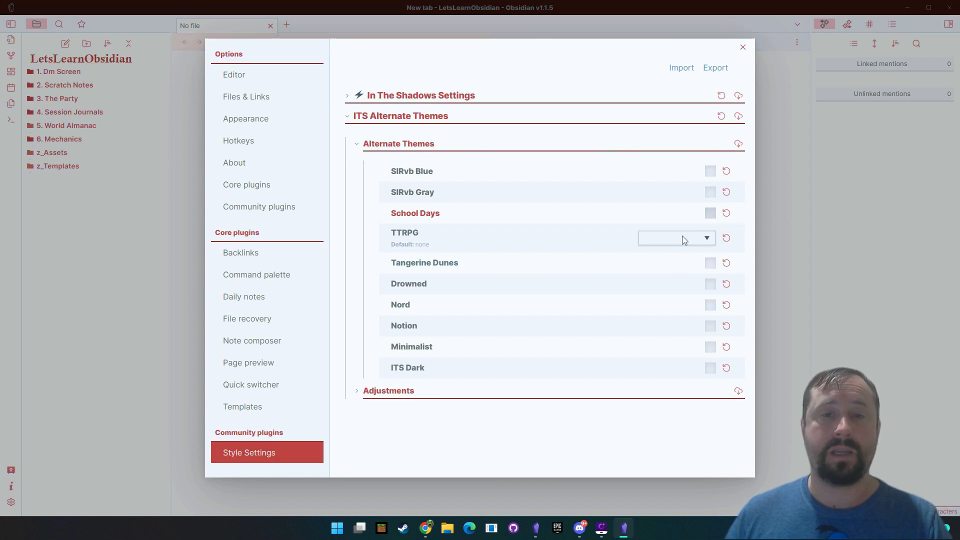
Step: Preview the SlRvb D&D, WOTC/Beyond and WOTC options of the TTRPG alternate theme
left_click(665, 239)
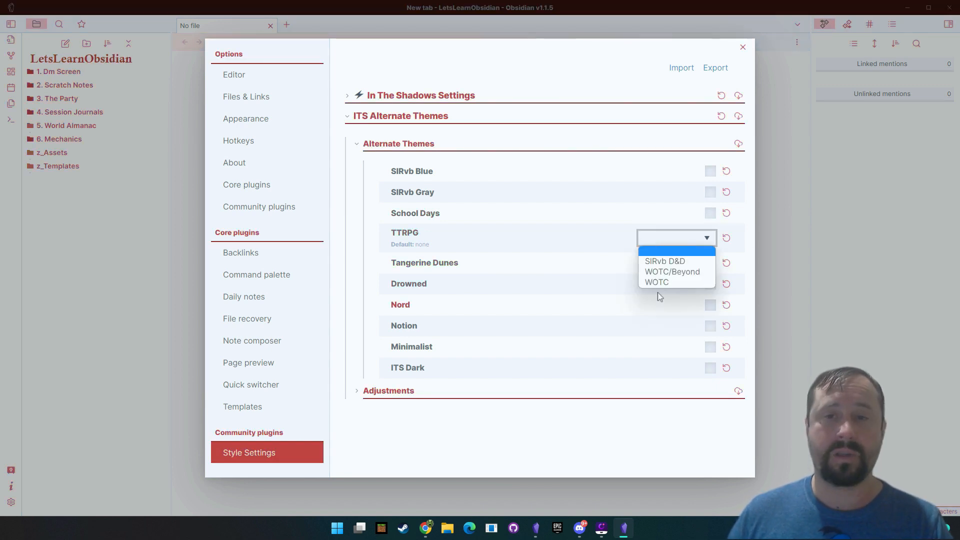
left_click(674, 262)
left_click(663, 239)
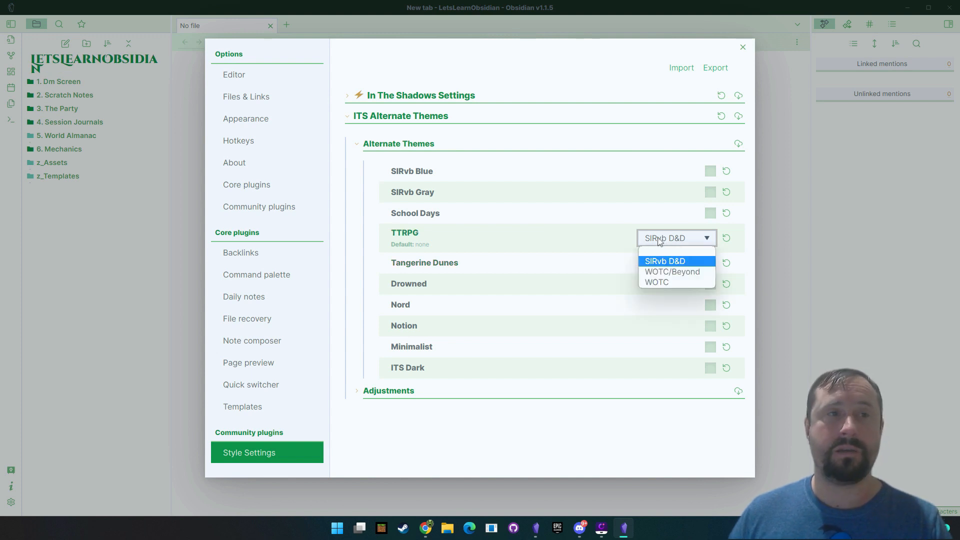
left_click(662, 273)
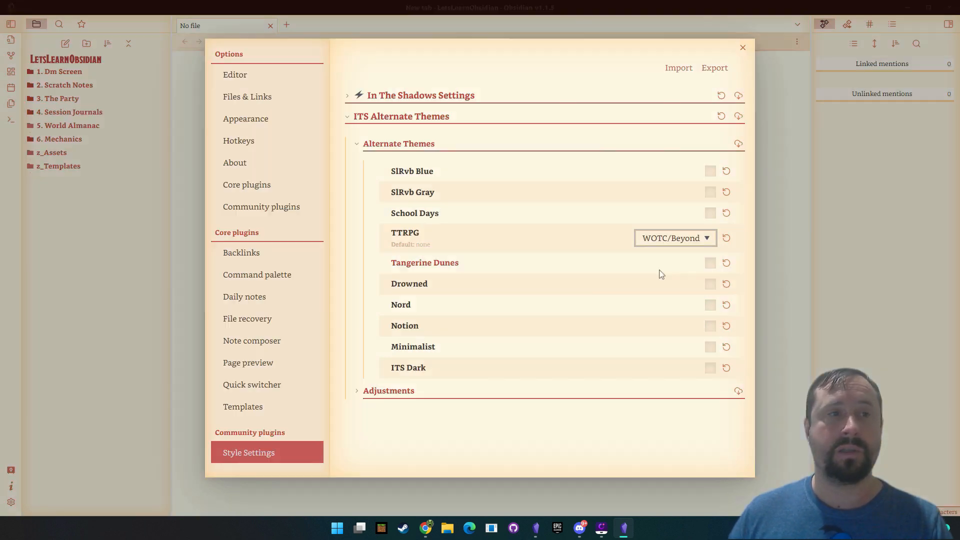
left_click(667, 240)
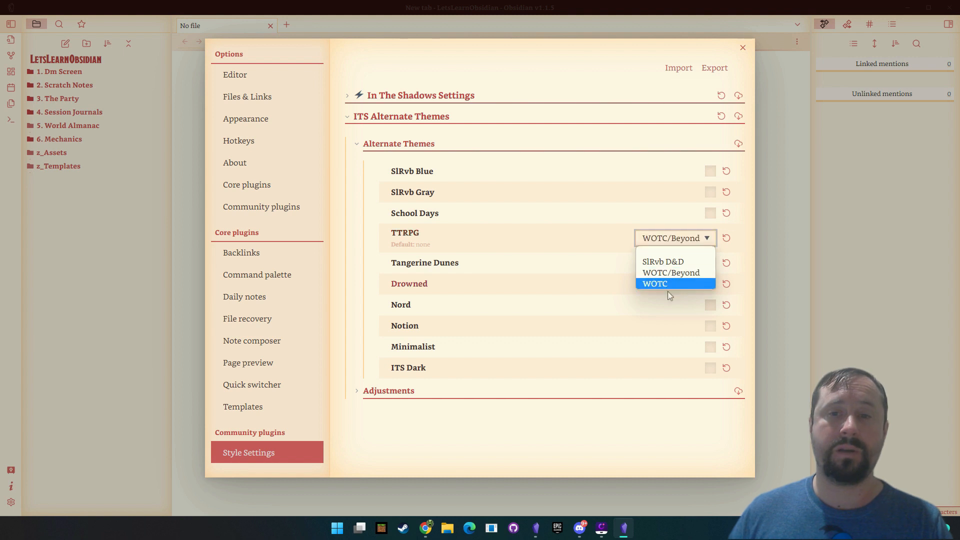
left_click(665, 284)
left_click(665, 242)
left_click(660, 284)
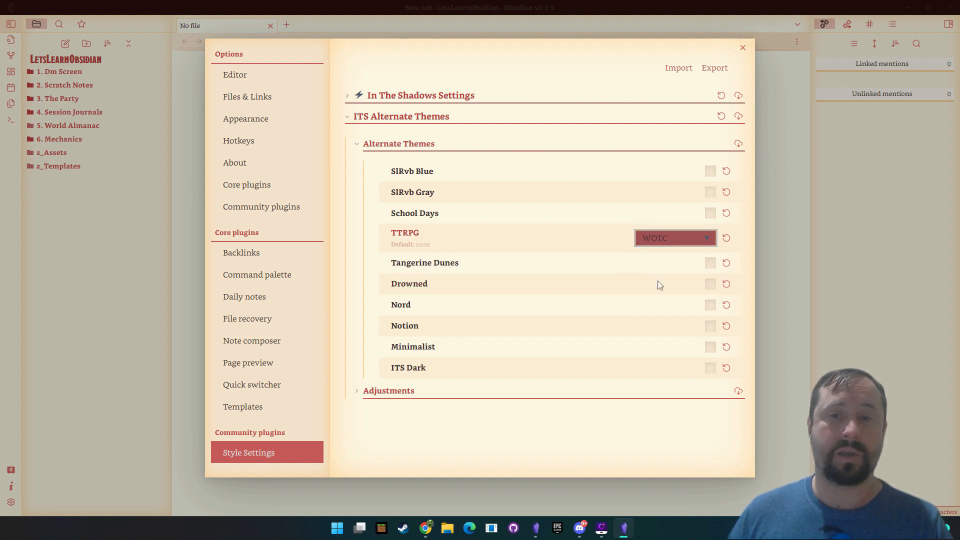
Step: Set the TTRPG alternate theme to WOTC/Beyond and close the settings
left_click(665, 239)
left_click(667, 273)
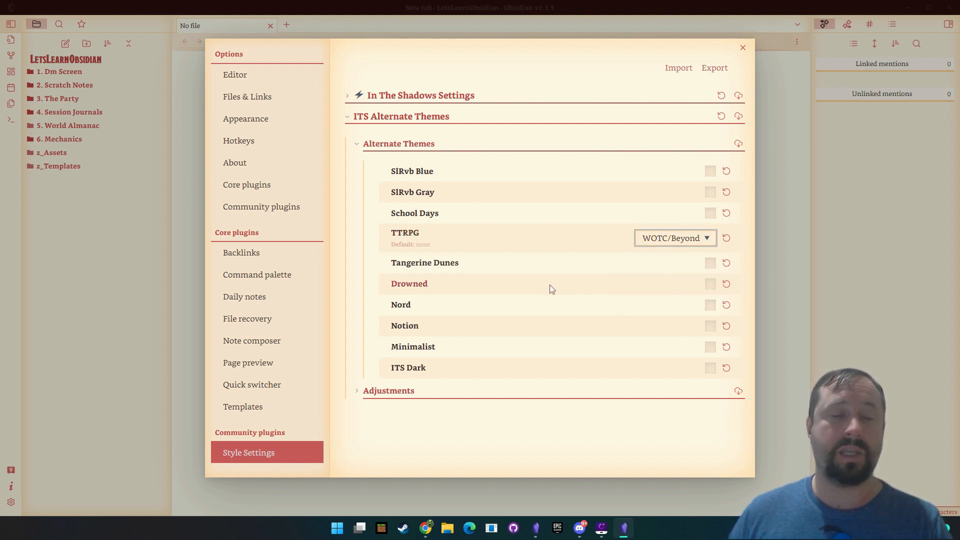
left_click(549, 459)
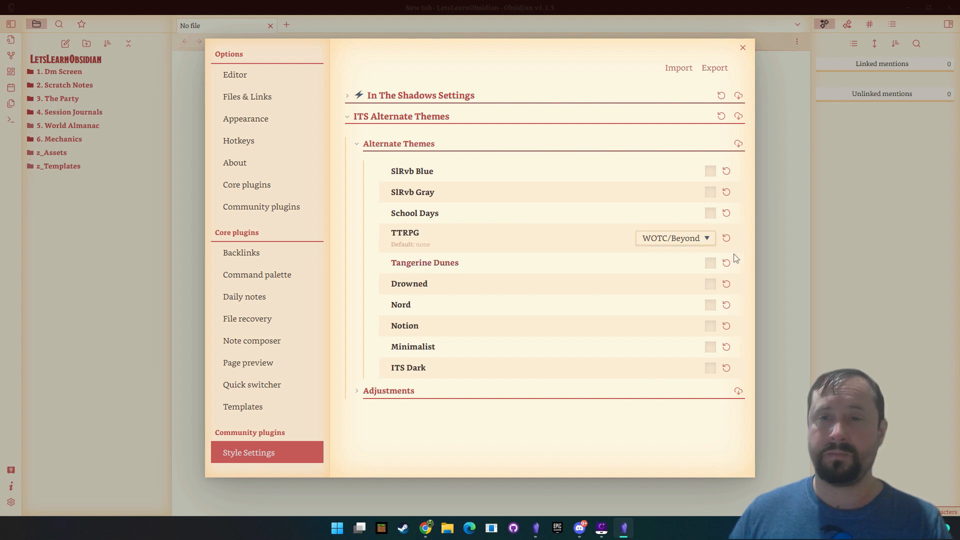
left_click(779, 205)
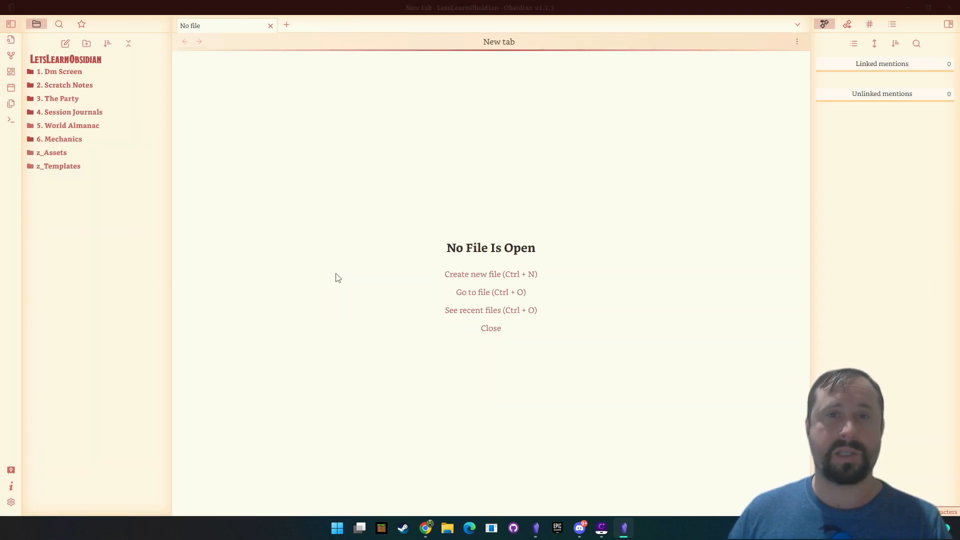
Step: Try the Dark base color scheme in the appearance settings, return to Light and close the settings
left_click(11, 502)
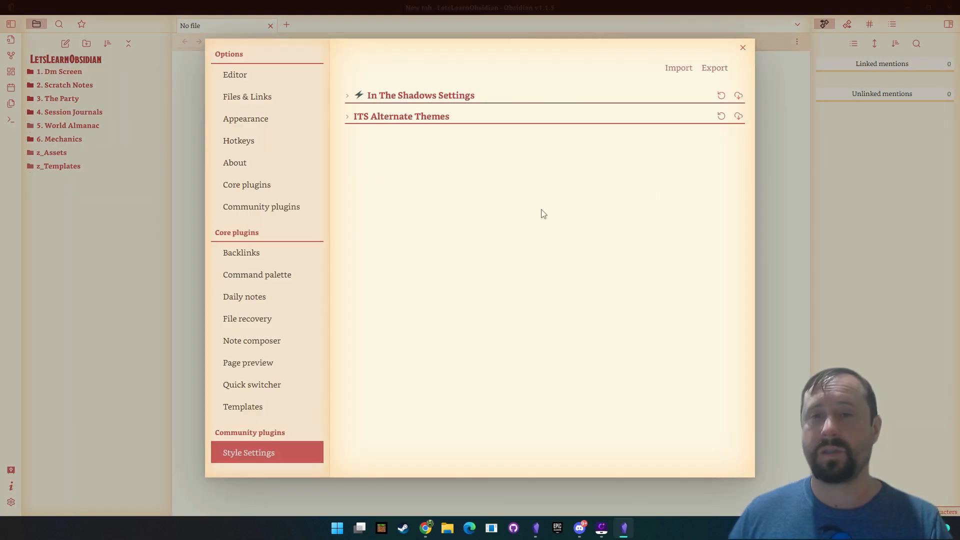
left_click(241, 120)
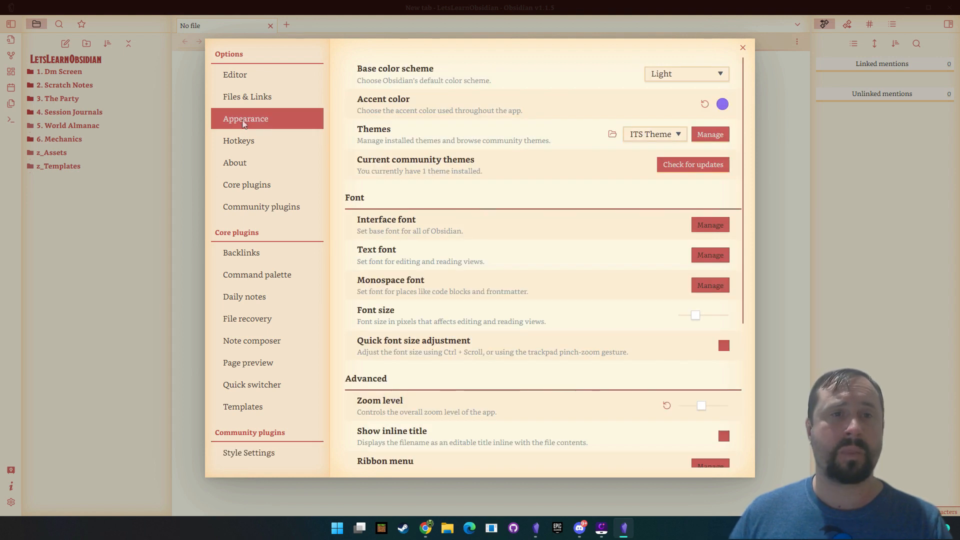
left_click(675, 74)
left_click(661, 88)
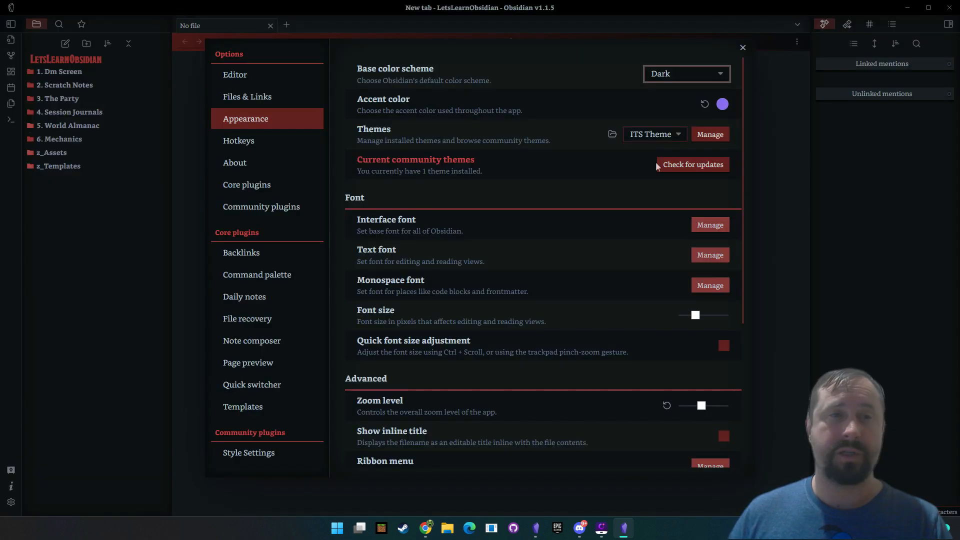
left_click(676, 75)
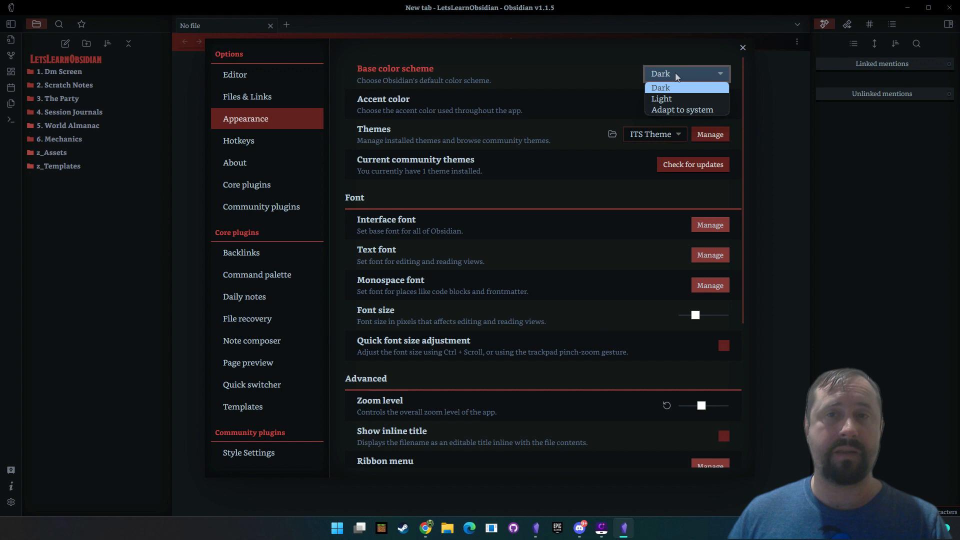
left_click(662, 99)
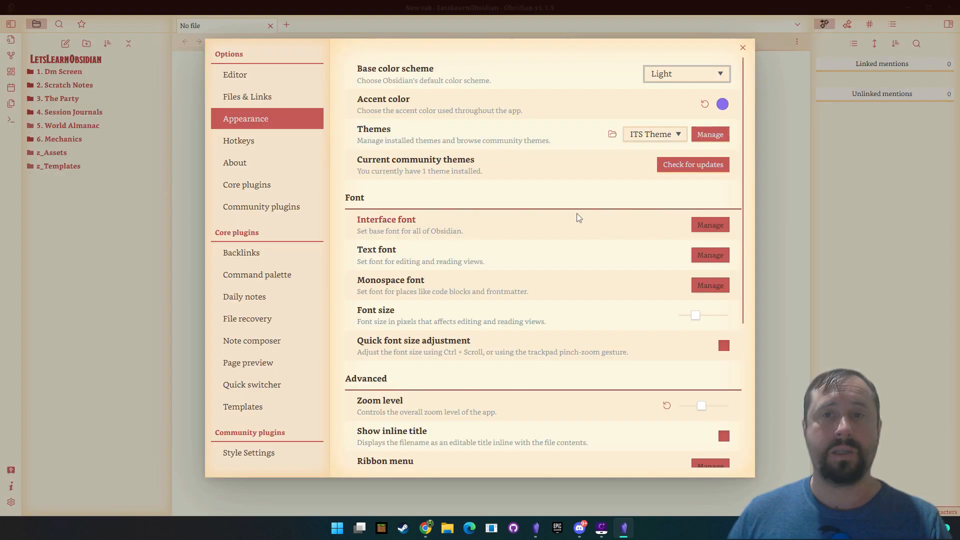
left_click(812, 250)
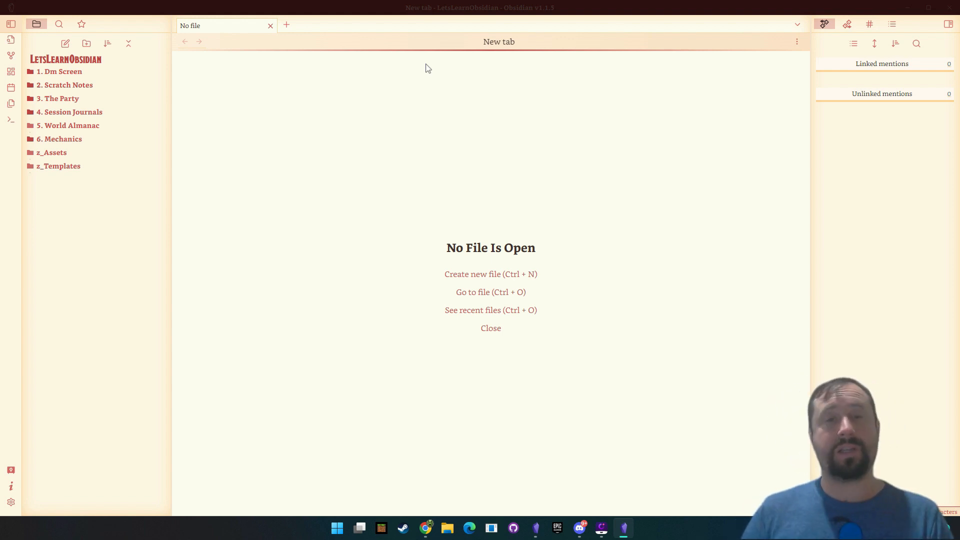
Step: Switch to the ObsidianSeVault vault and view the Deadly Depth Inn page, the Faerun map and the Tilverton Scar note
left_click(535, 529)
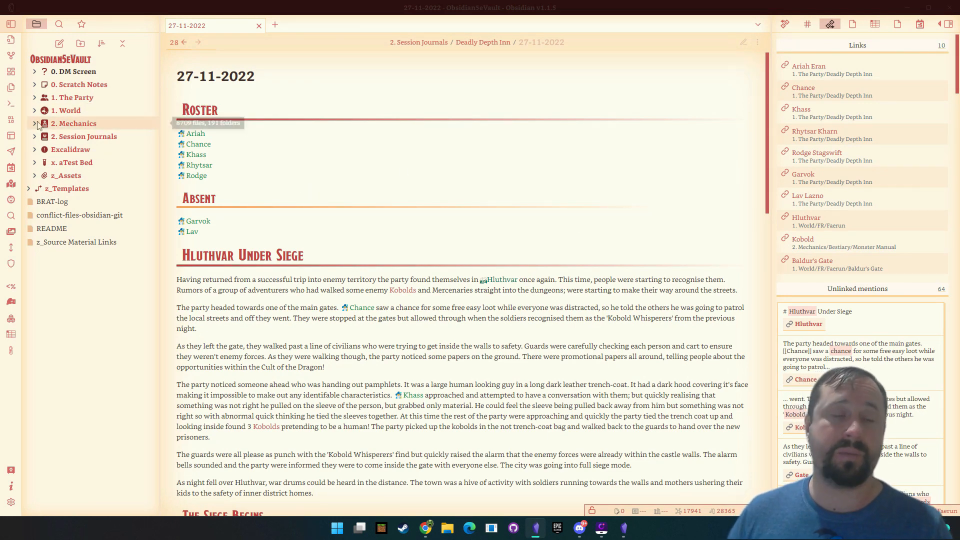
left_click(275, 24)
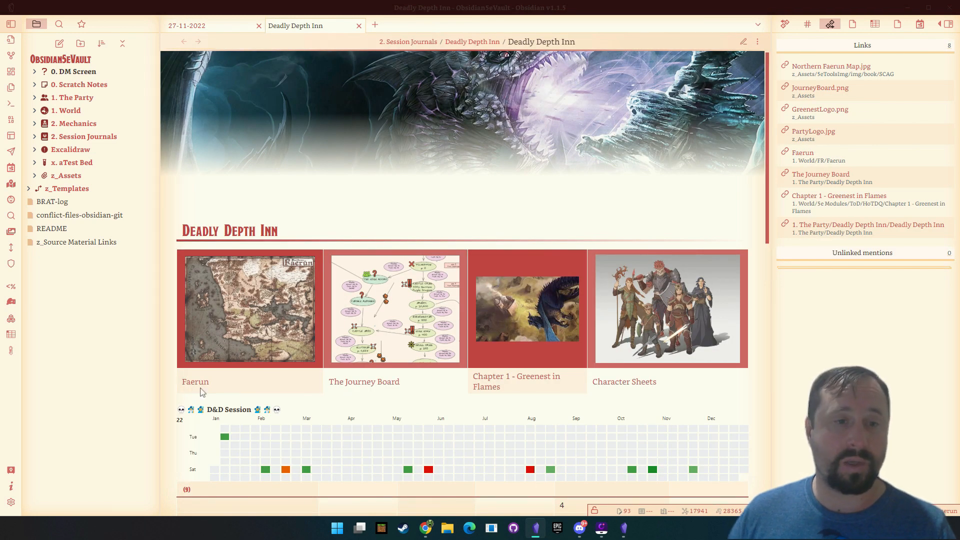
mouse_move(194, 382)
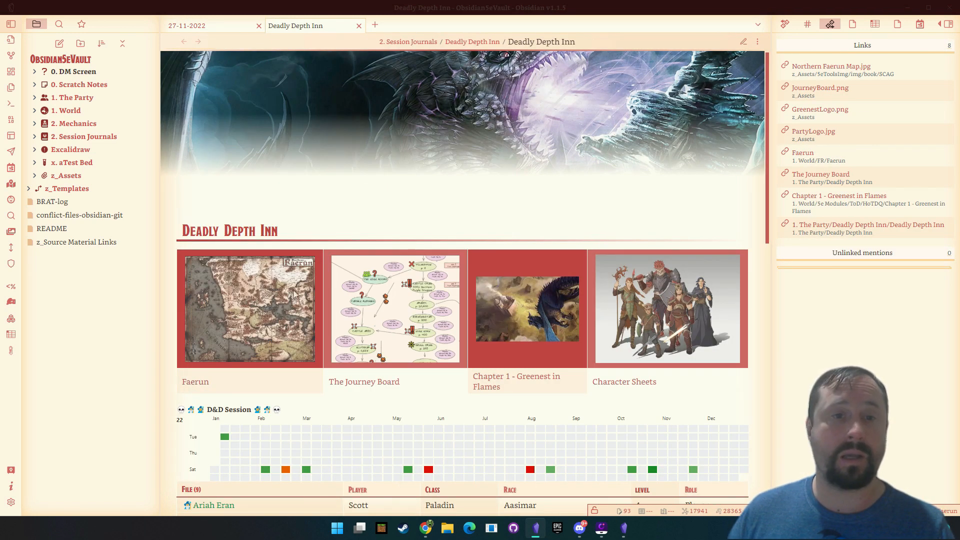
left_click(294, 293)
scroll(562, 405, "down", 2)
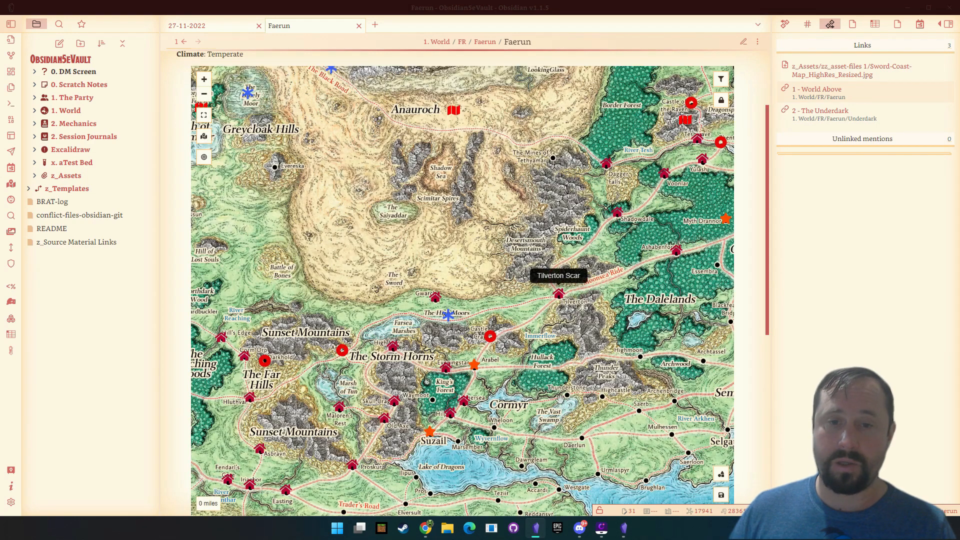
mouse_move(560, 301)
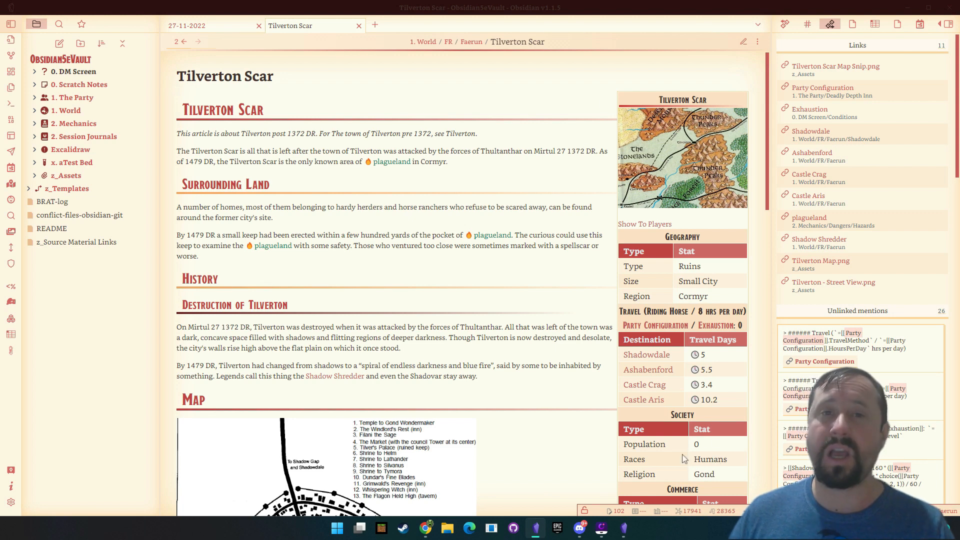
Step: Look through the Tilverton Scar note from its info table down to the map, and minimize the ObsidianSeVault window
scroll(589, 355, "down", 4)
scroll(589, 355, "up", 4)
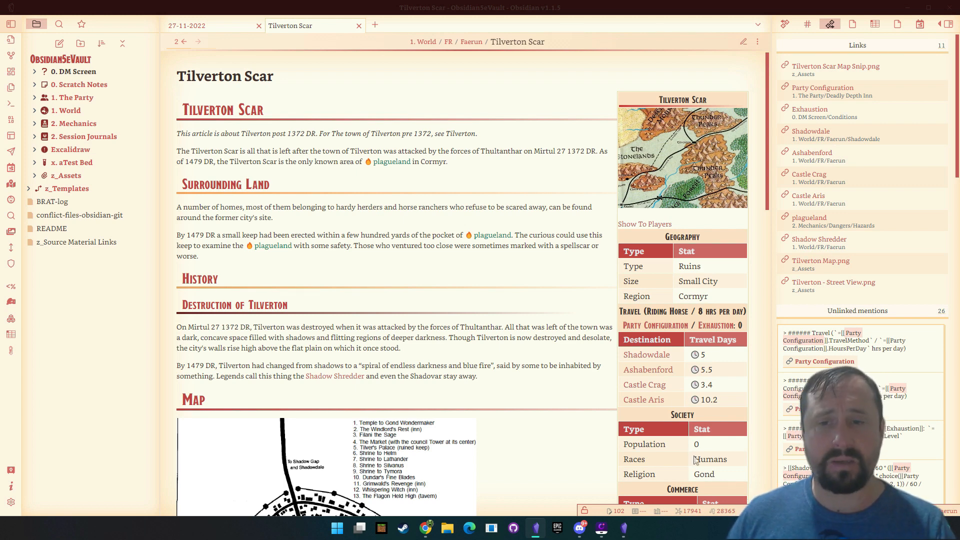
scroll(665, 461, "down", 4)
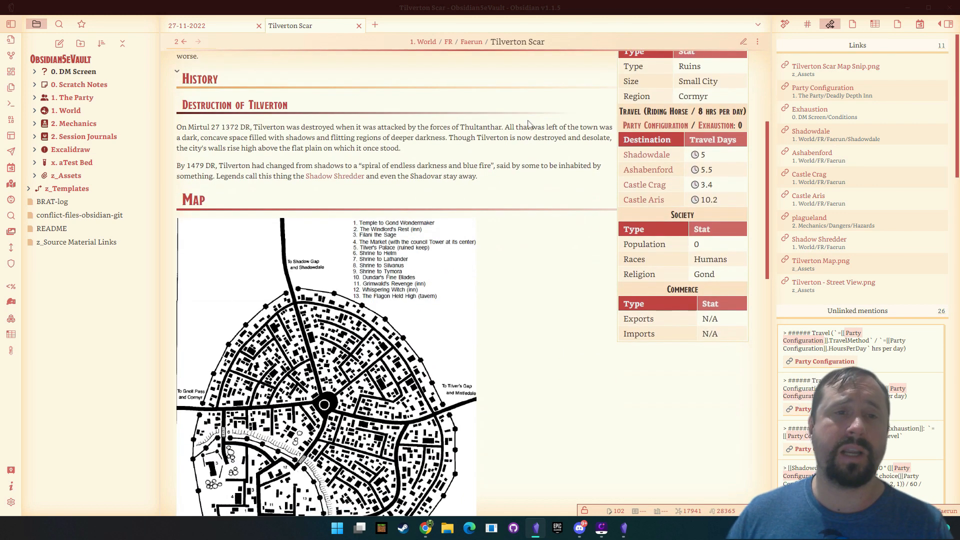
scroll(306, 169, "down", 7)
scroll(306, 169, "up", 11)
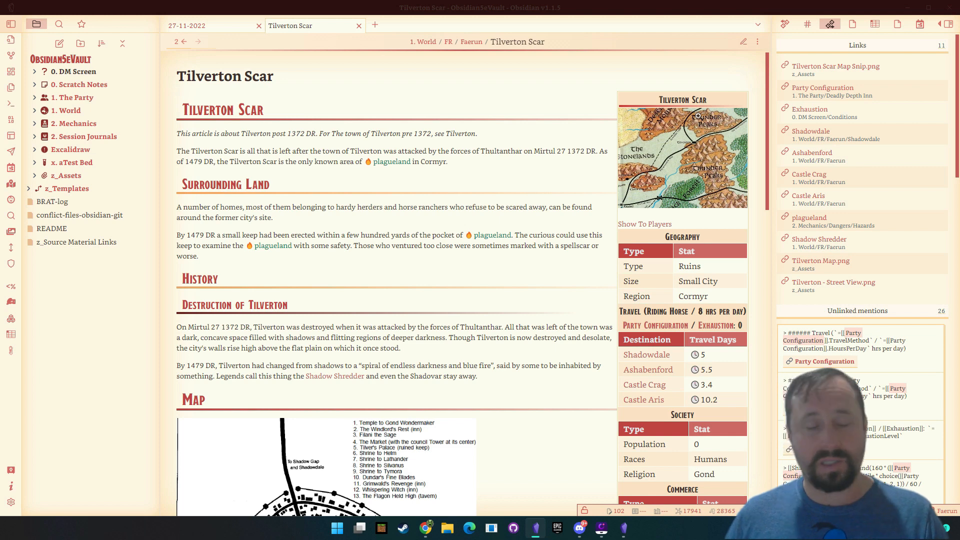
left_click(906, 8)
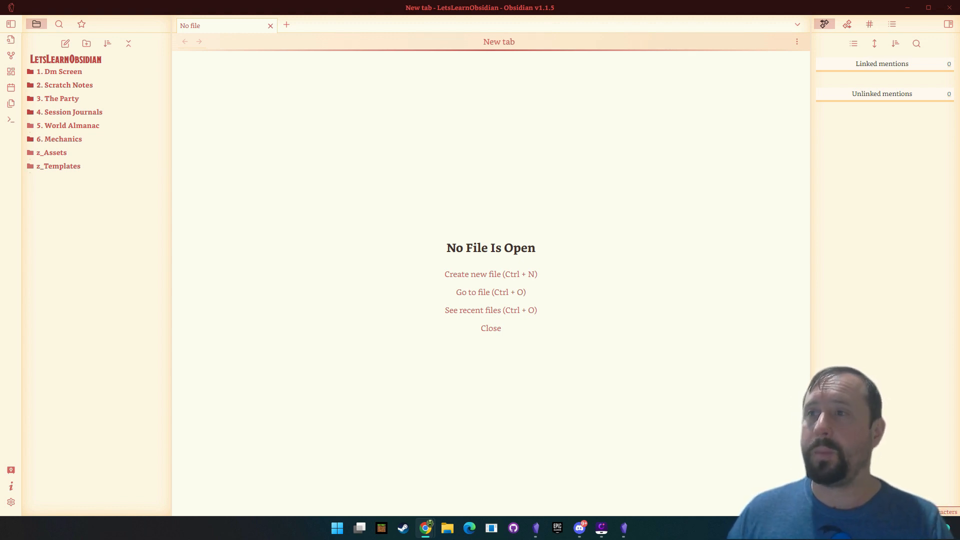
Step: Bring up the Complete Noob Guide To Obsidian.md post in Chrome, skim its steps and return to the LetsLearnObsidian vault
left_click_drag(959, 131, 417, 139)
double_click(417, 137)
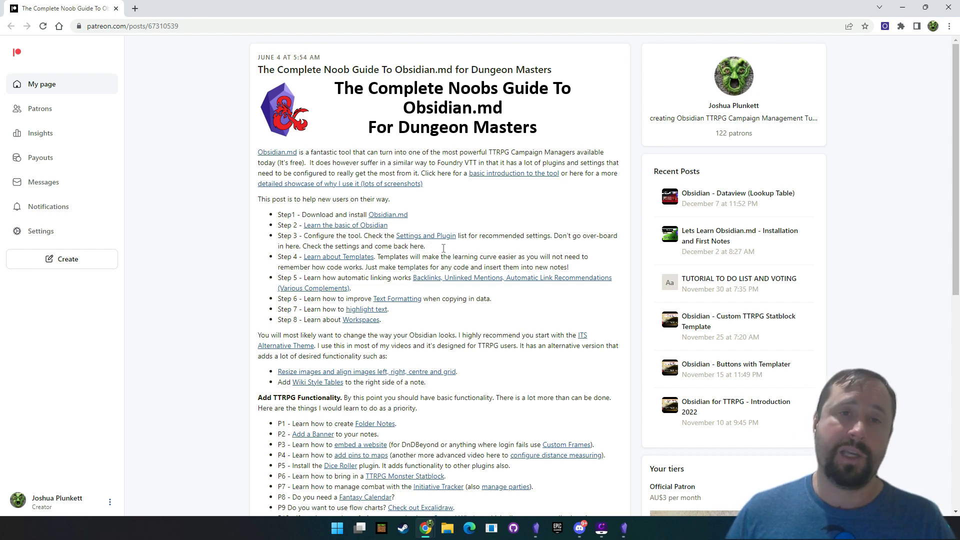
scroll(443, 248, "down", 2)
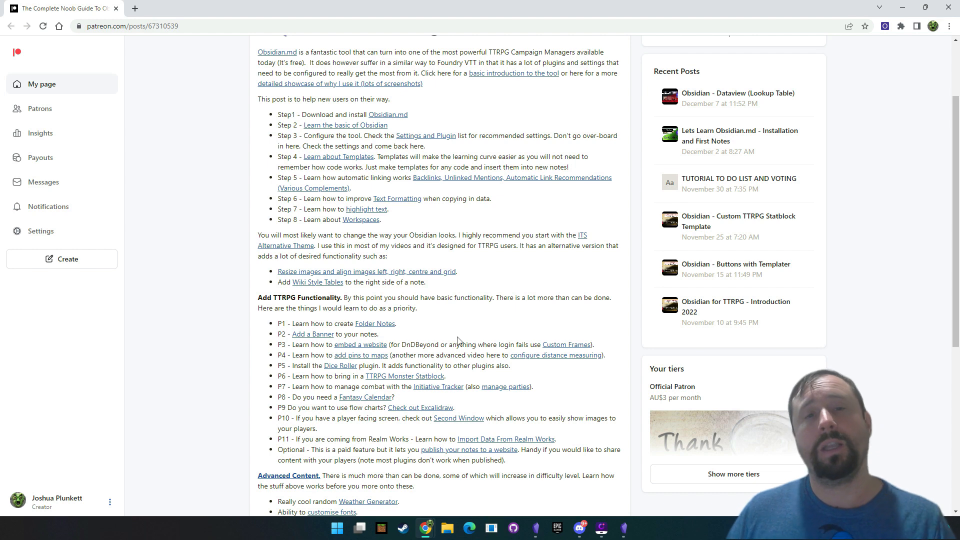
scroll(224, 198, "up", 2)
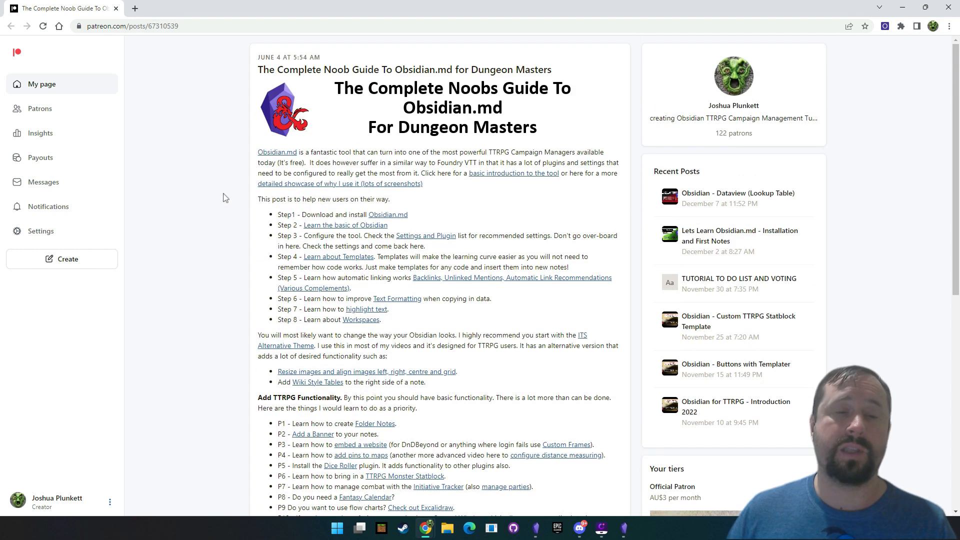
left_click_drag(274, 4, 959, 125)
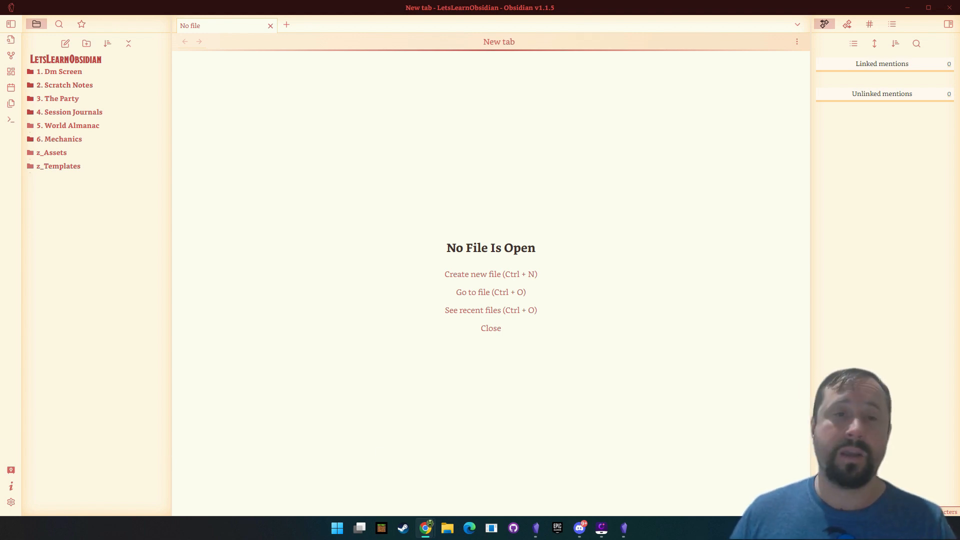
left_click(85, 463)
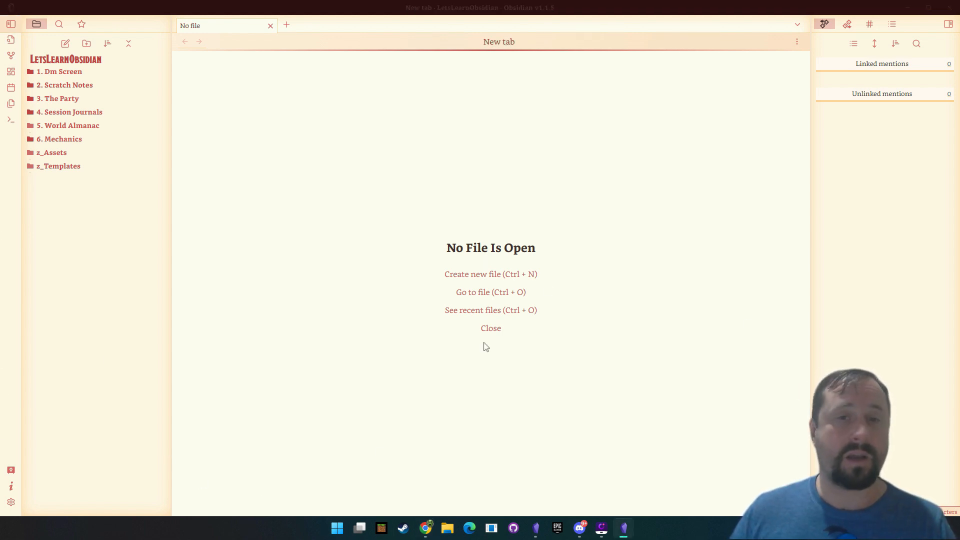
Step: Search the community plugins for "Various Compl" and open the Various Complements plugin page
left_click(11, 502)
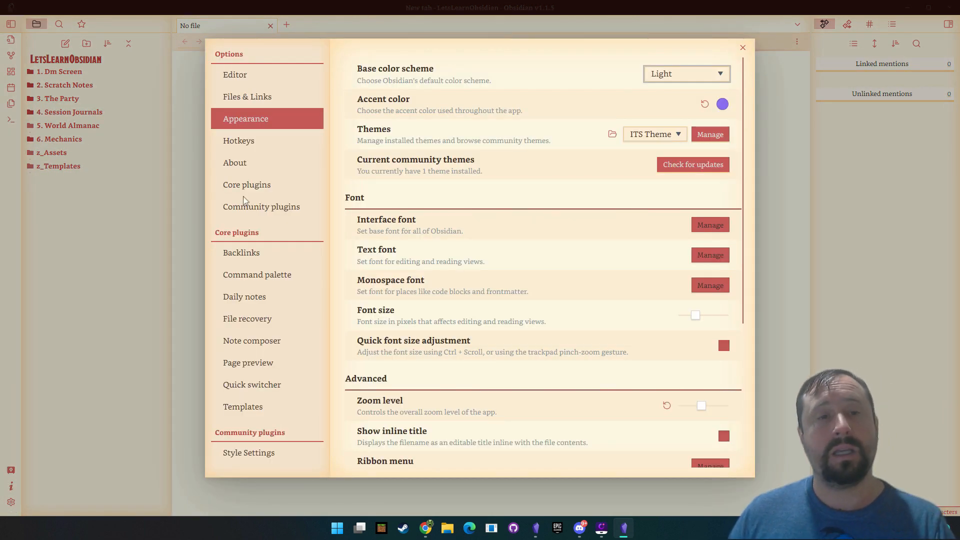
left_click(236, 209)
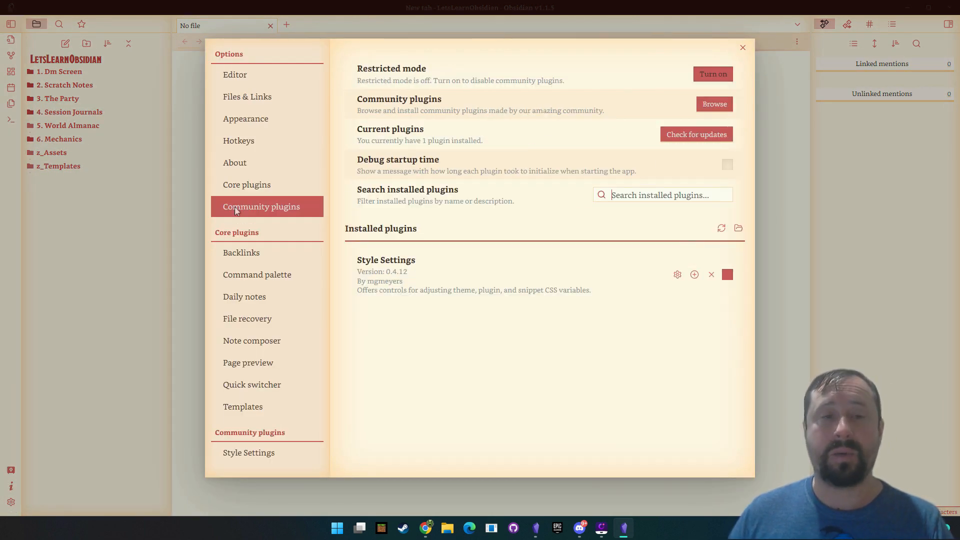
left_click(710, 105)
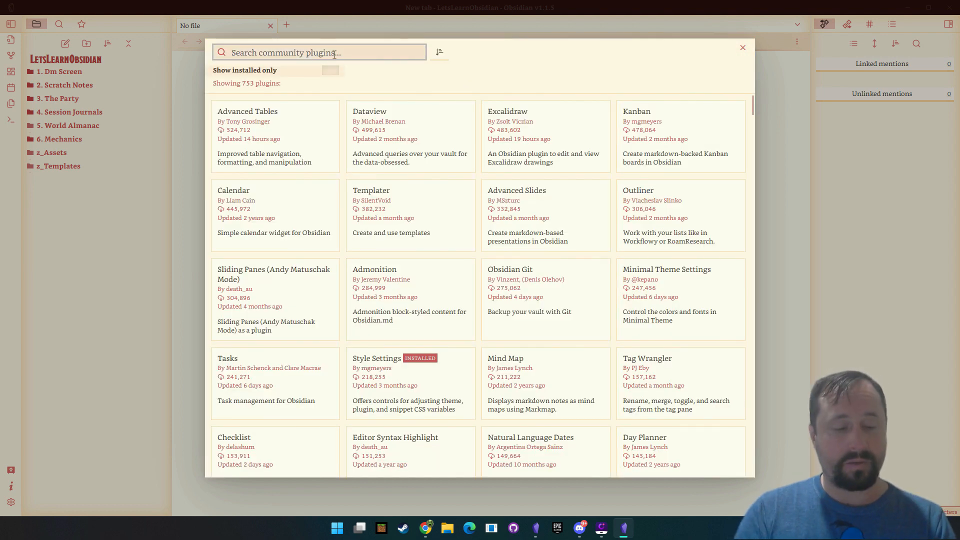
type("Various Com")
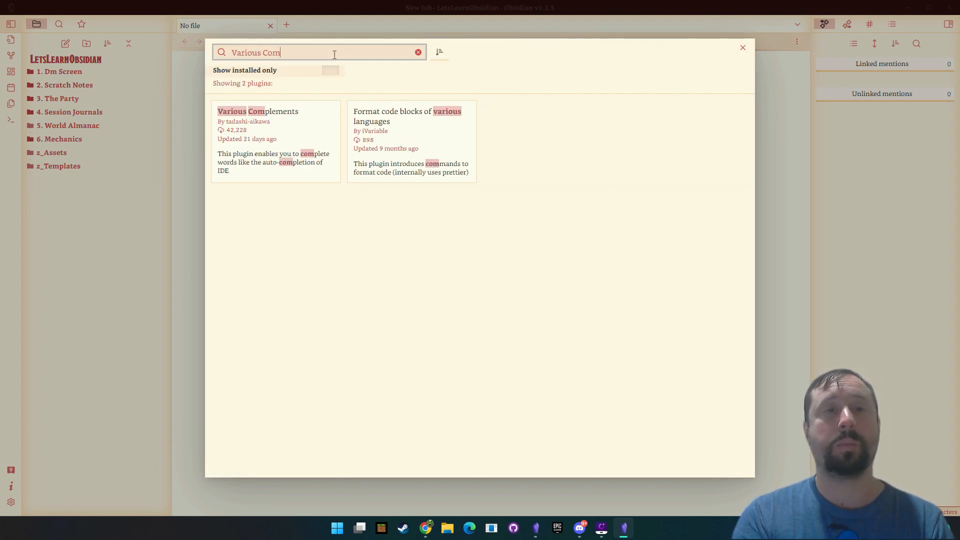
type("pl")
left_click(294, 115)
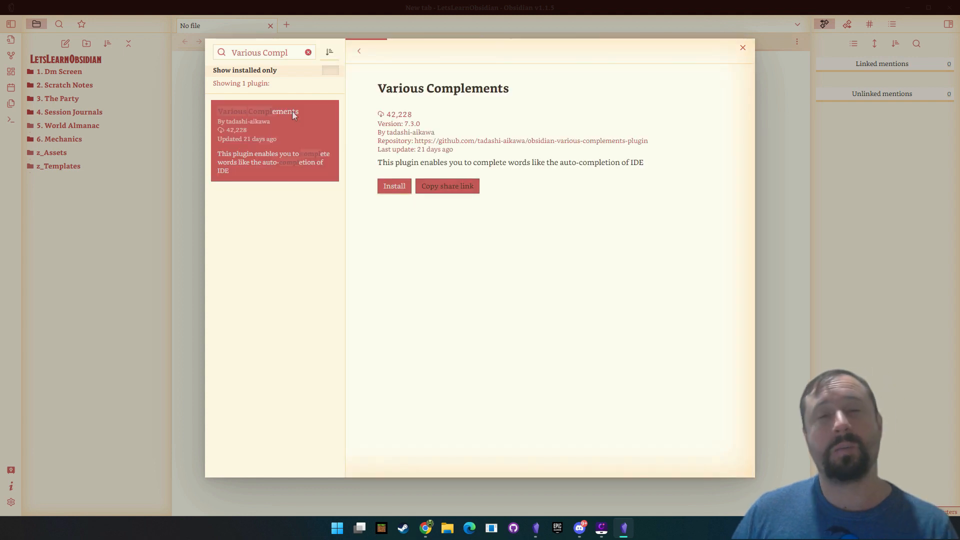
Step: Install and enable the Various Complements plugin, and close the plugin browser and settings
left_click(392, 185)
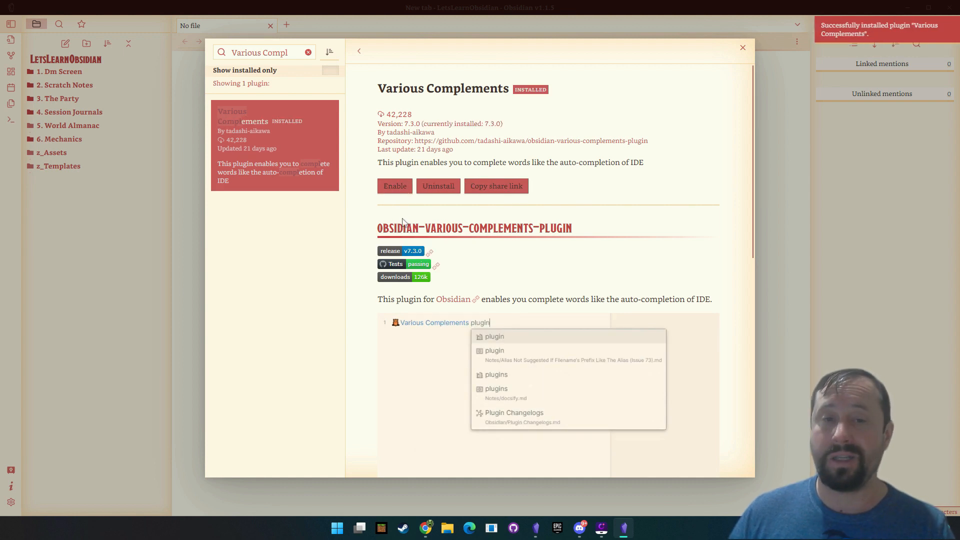
left_click(396, 186)
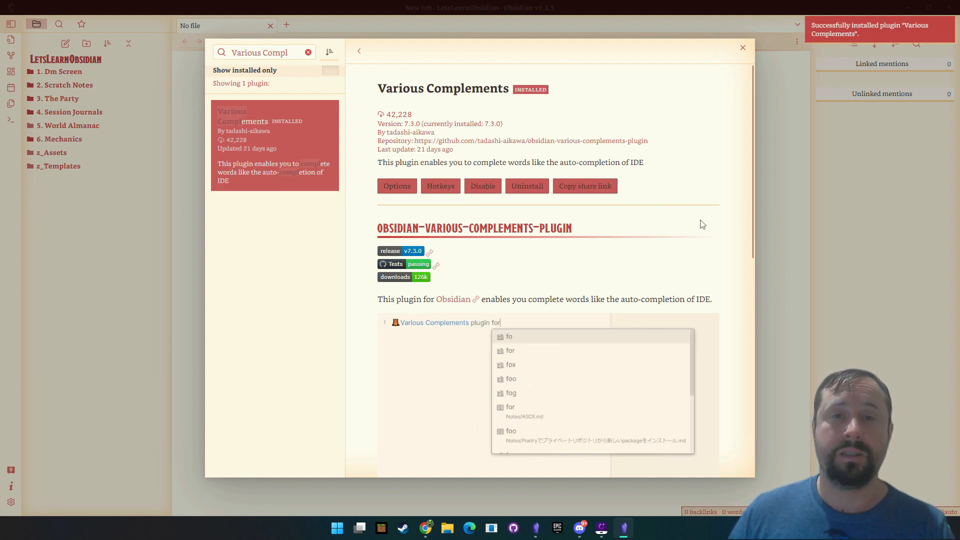
left_click(743, 47)
left_click(743, 46)
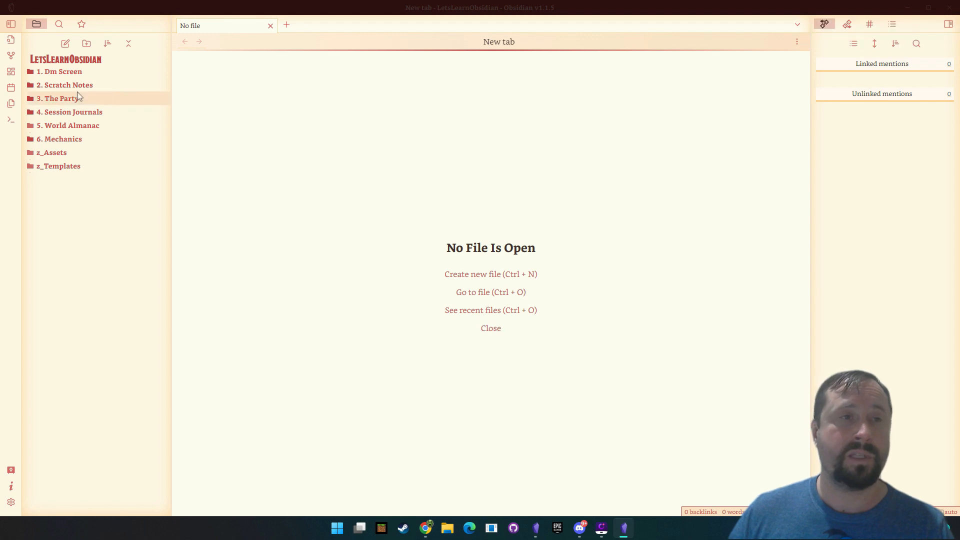
Step: Create a note named "Linking Example" in the 2. Scratch Notes folder with the text "This is how you link"
right_click(45, 86)
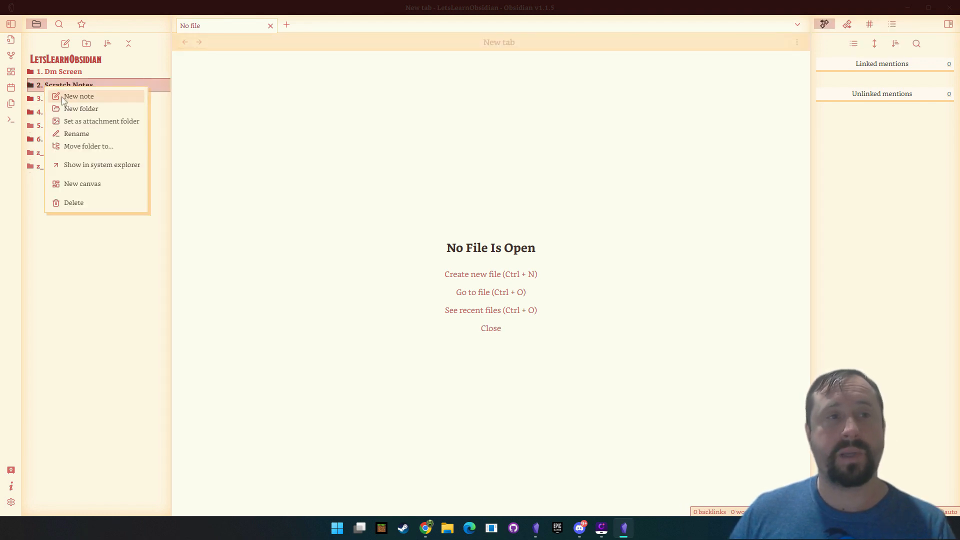
left_click(75, 96)
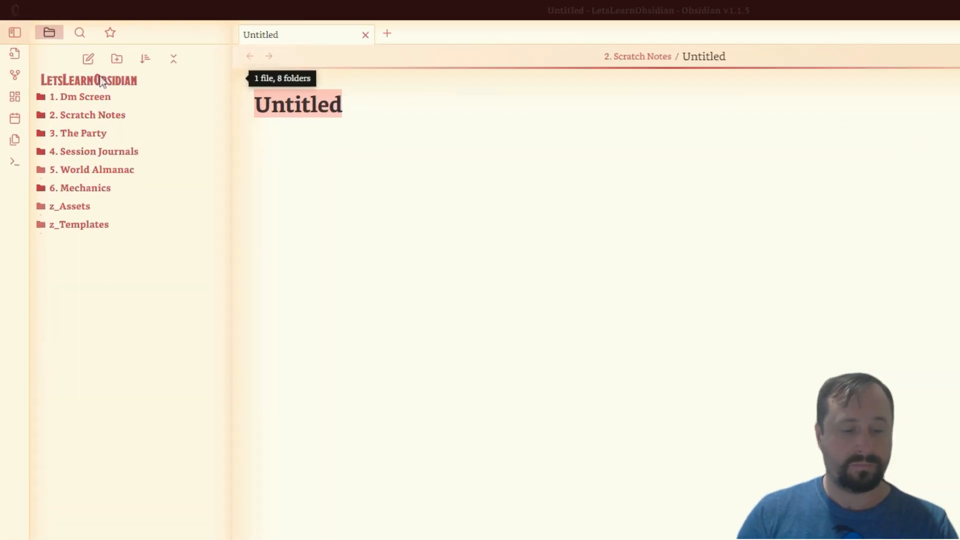
type("K")
key("BackSpace")
type("Linki")
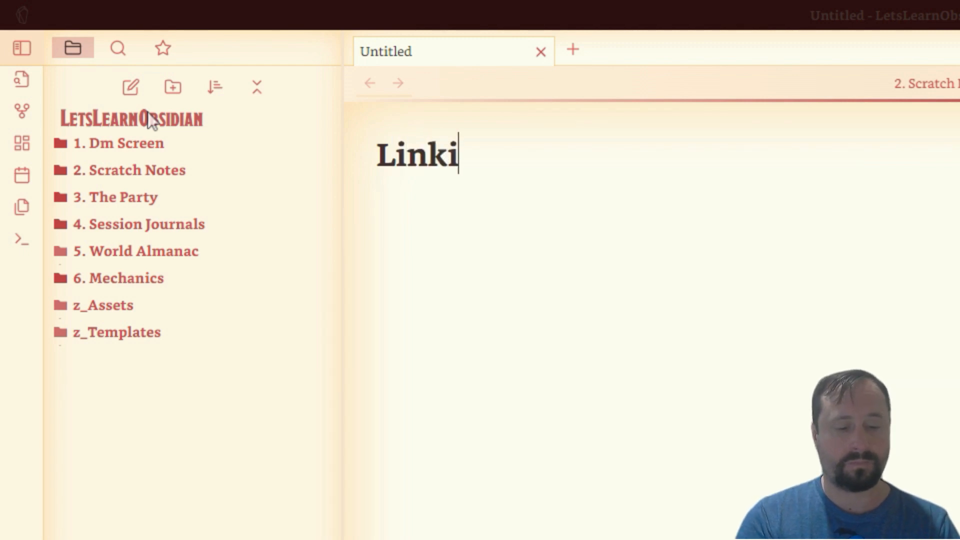
type("ng Example")
key("Return")
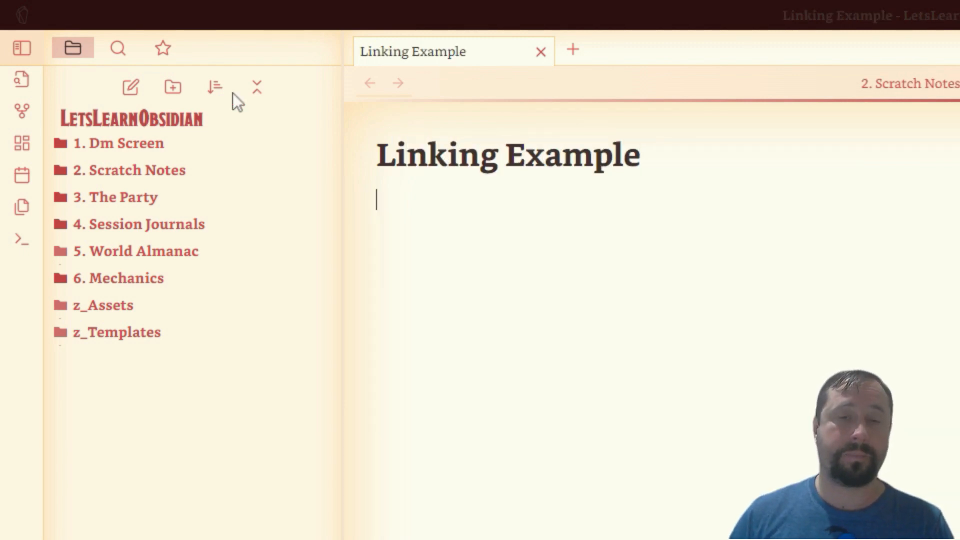
type("This is ")
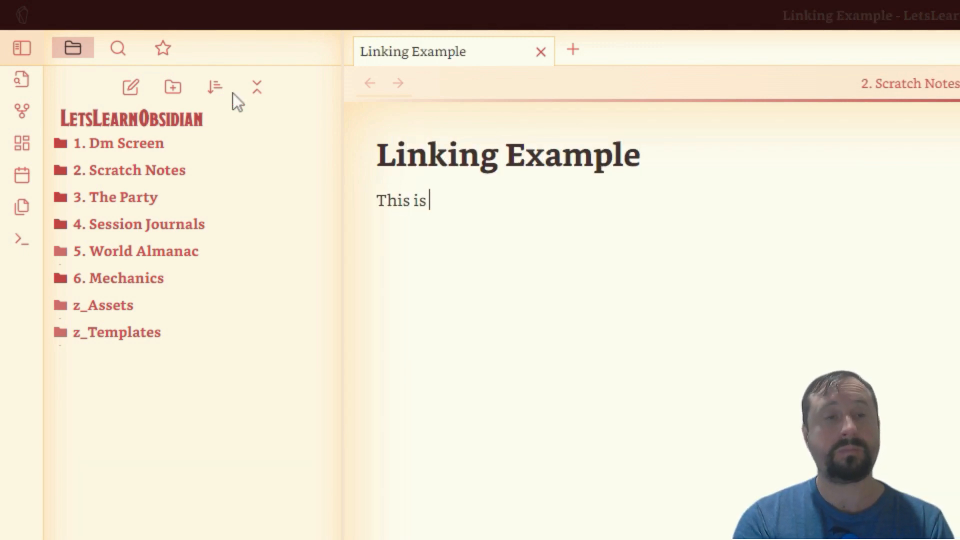
type("how you link")
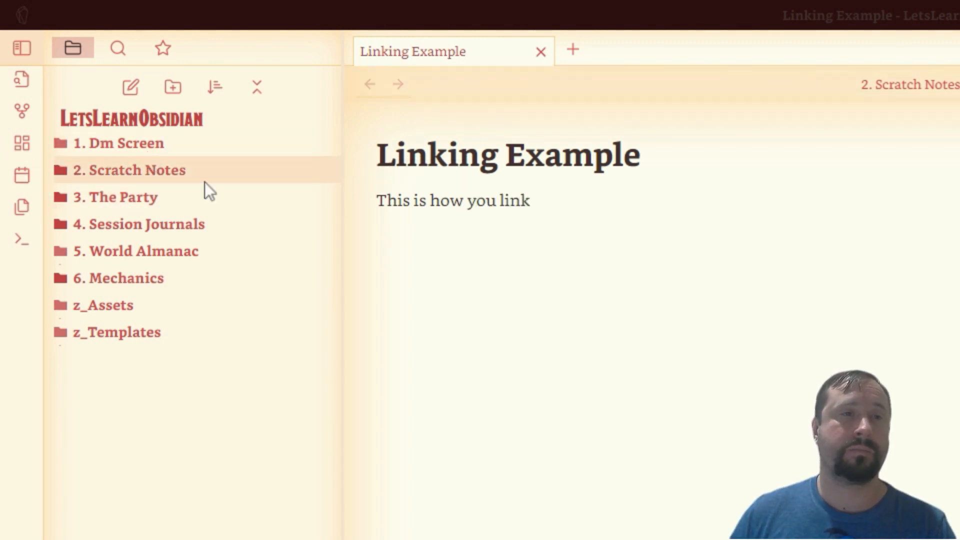
Step: Create a second note named "Link To Me" in the 2. Scratch Notes folder with the text "This is linked"
left_click(315, 169)
right_click(172, 171)
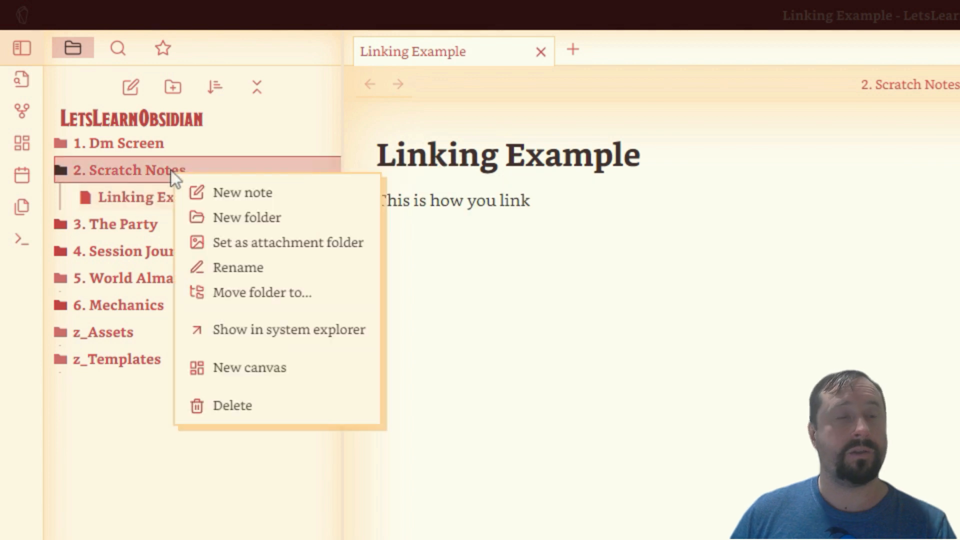
left_click(247, 191)
type("Link To Me")
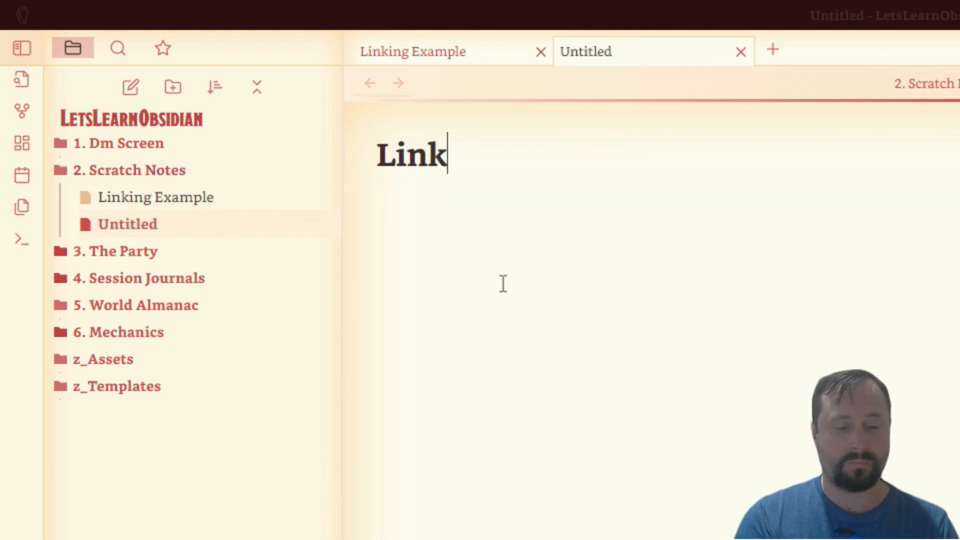
key("Return")
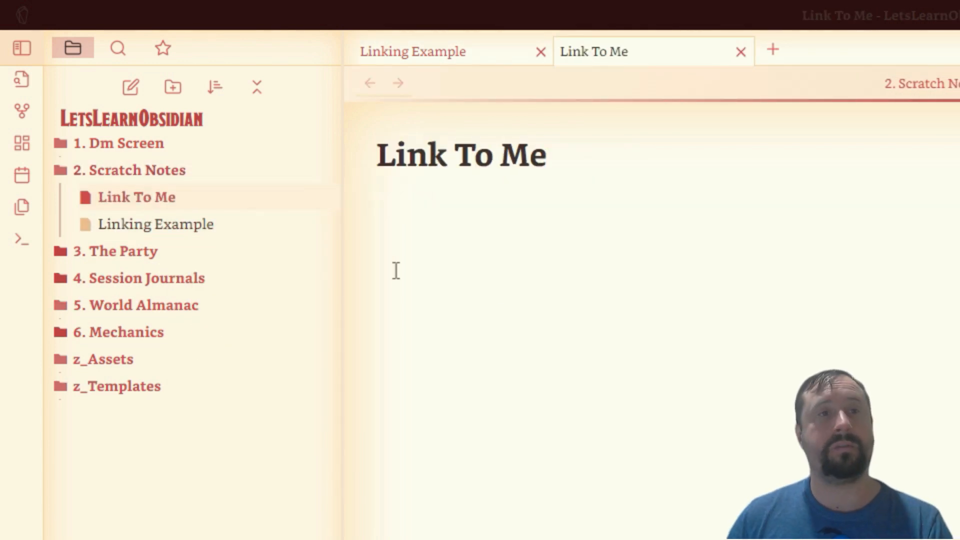
type("This is linked")
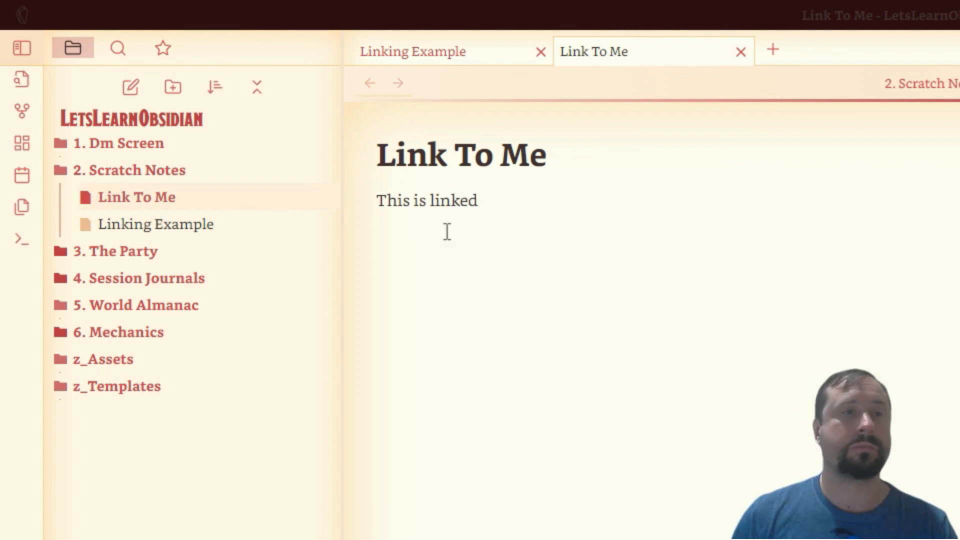
Step: Insert a double-bracket link to Link To Me below the text of the Linking Example note
left_click(150, 223)
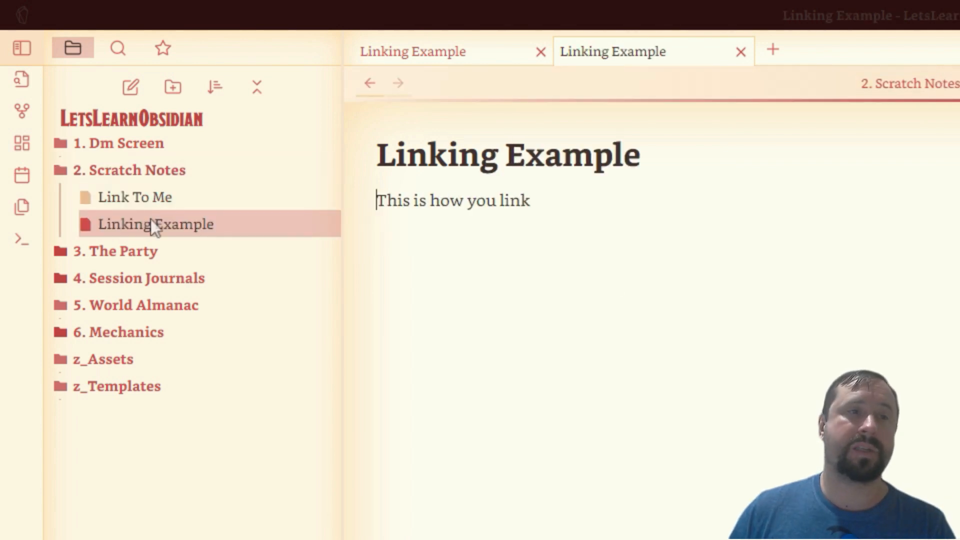
left_click(144, 228)
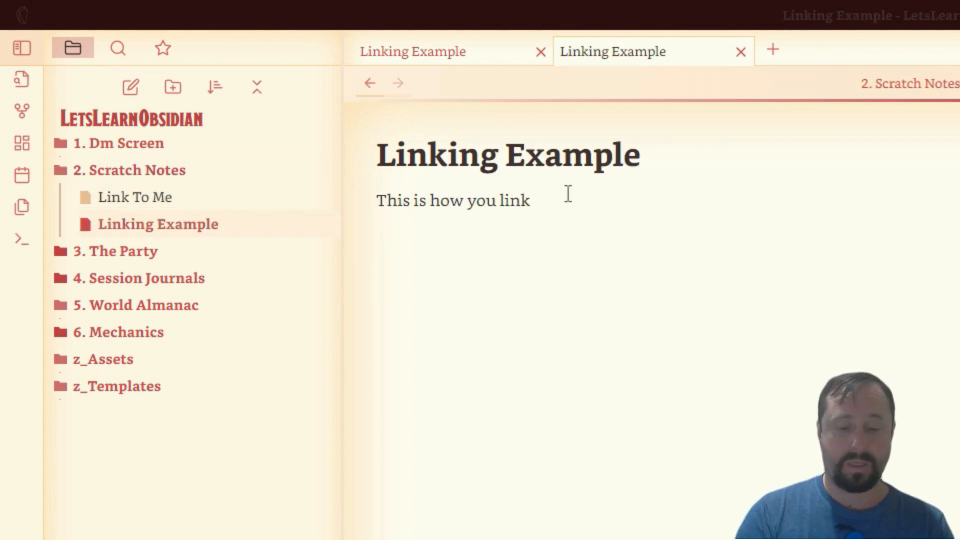
key("Return")
key("Return")
type("[[")
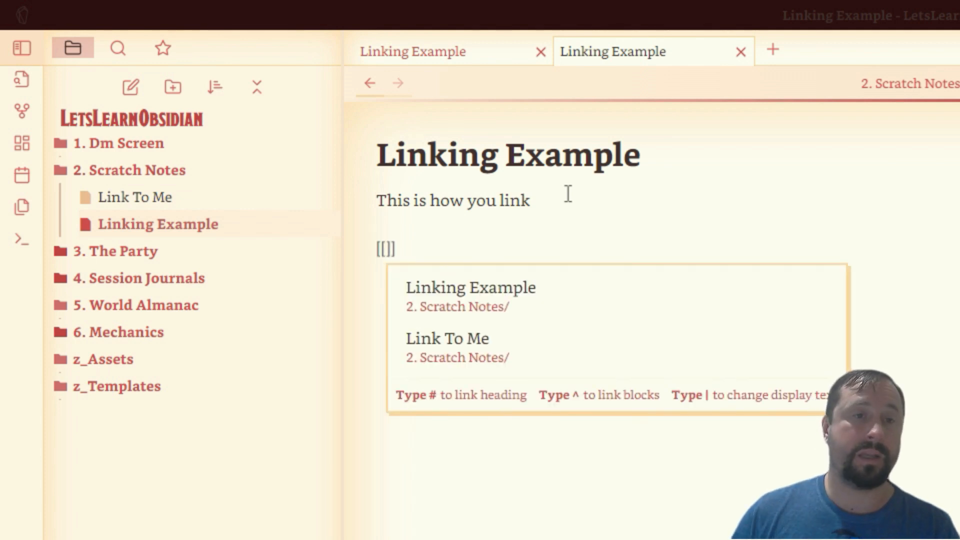
left_click(460, 359)
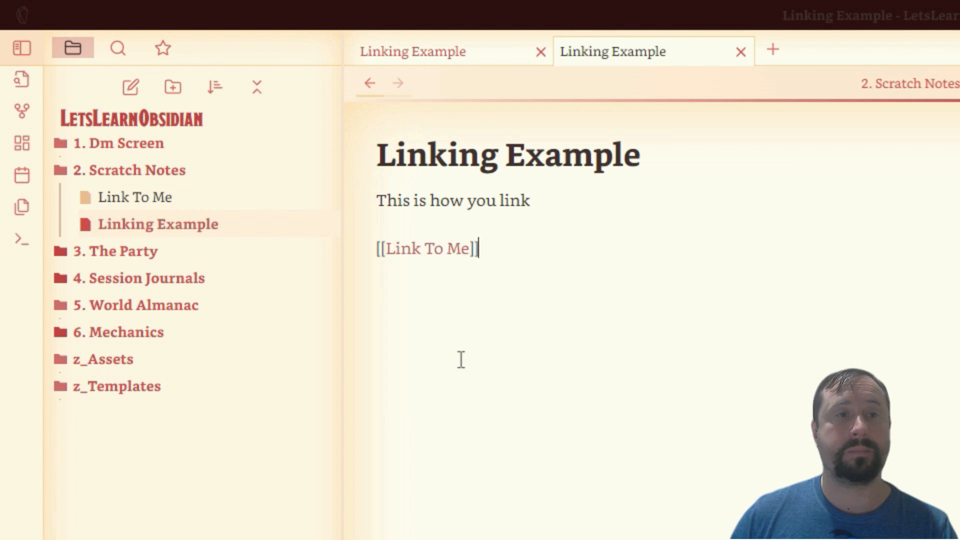
Step: Add a second Link To Me link below the first from the auto-complete suggestion for "Link", and highlight the links to compare them
key("Return")
key("Return")
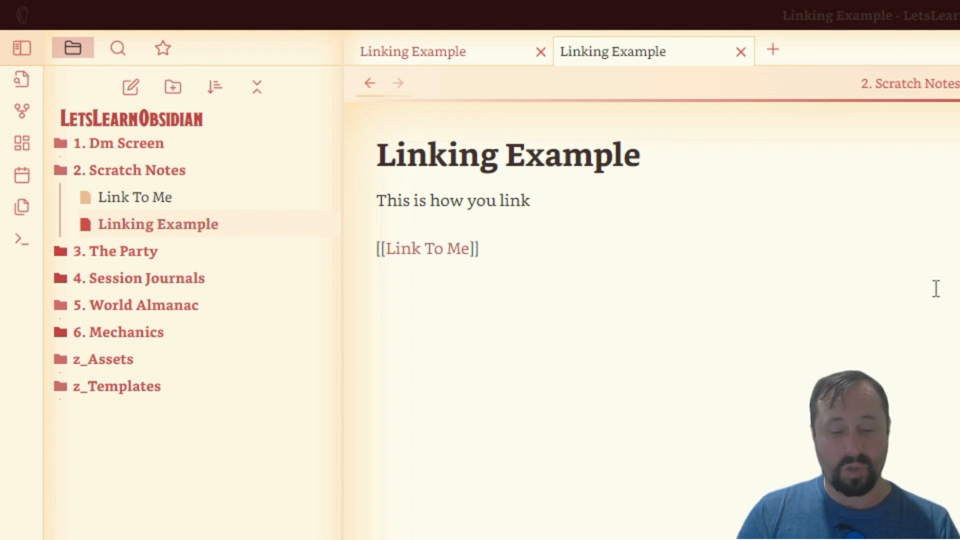
type("Link")
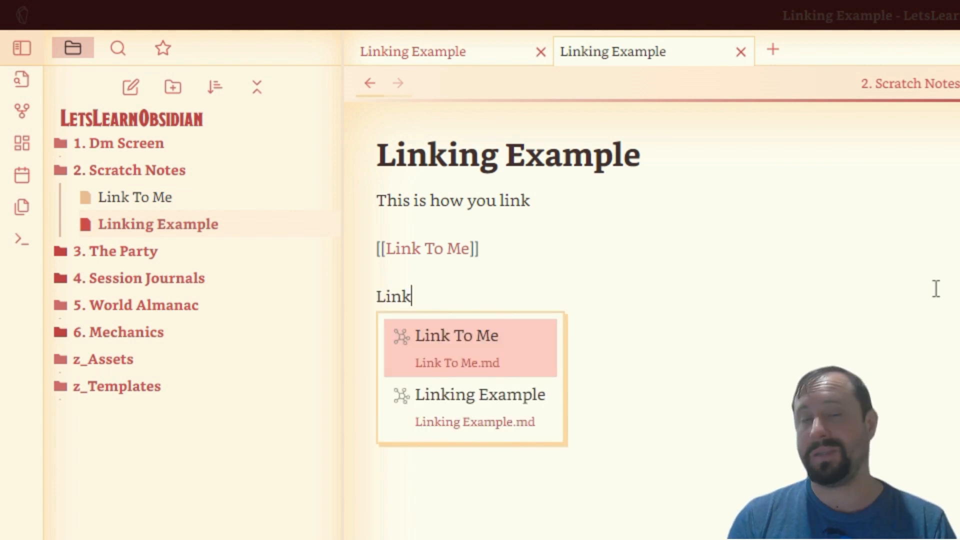
key("Return")
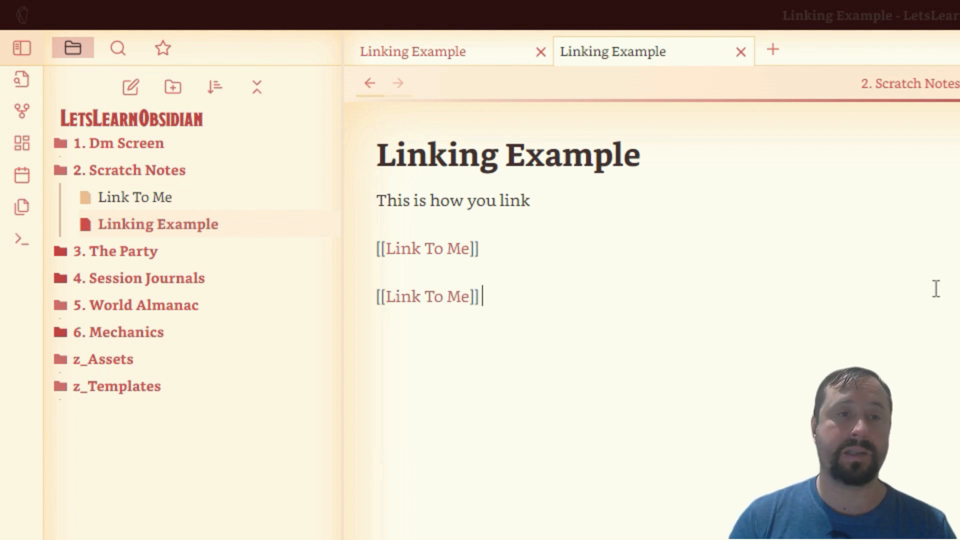
left_click_drag(510, 289, 344, 302)
left_click_drag(489, 252, 376, 248)
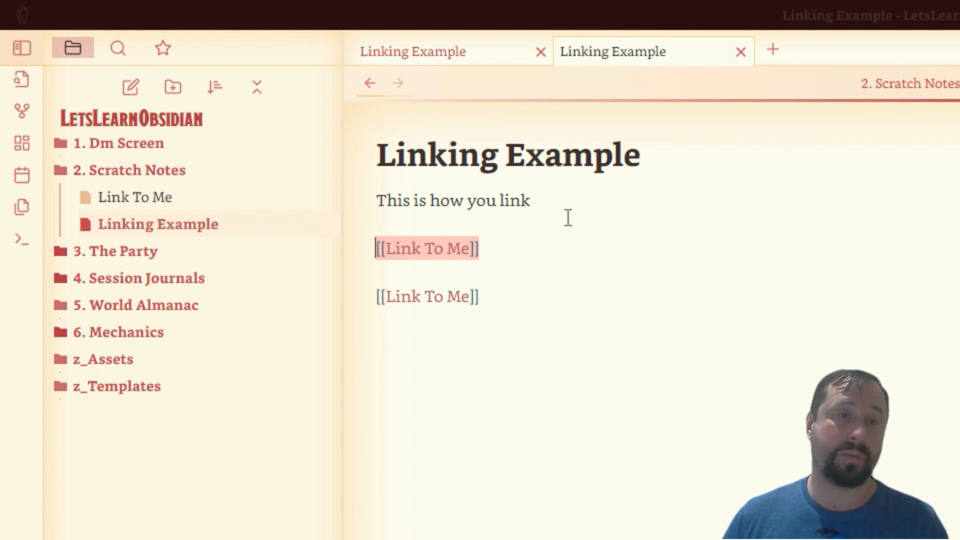
Step: Insert a front matter block of two "---" lines above the text of the Linking Example note
left_click(574, 199)
key("Home")
key("Return")
key("Return")
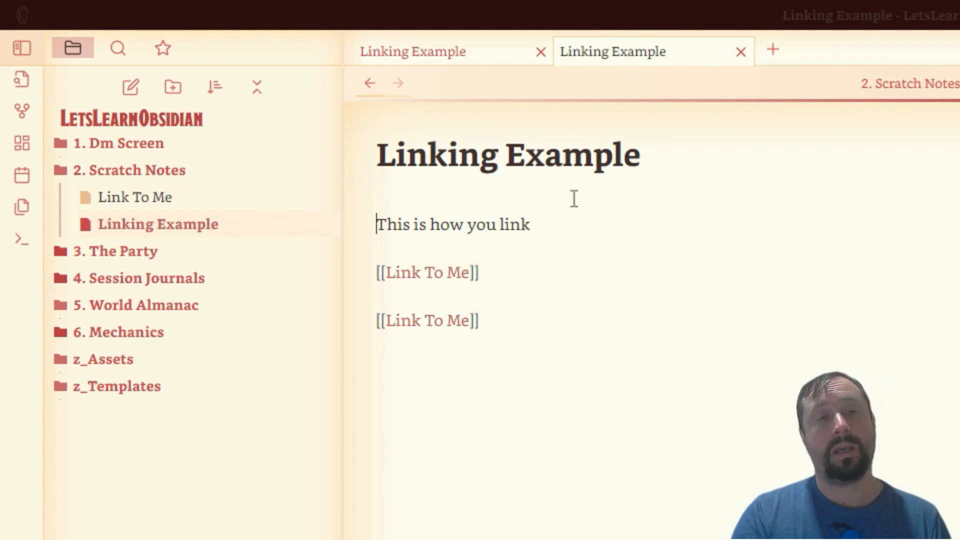
key("Up")
key("Up")
type("---")
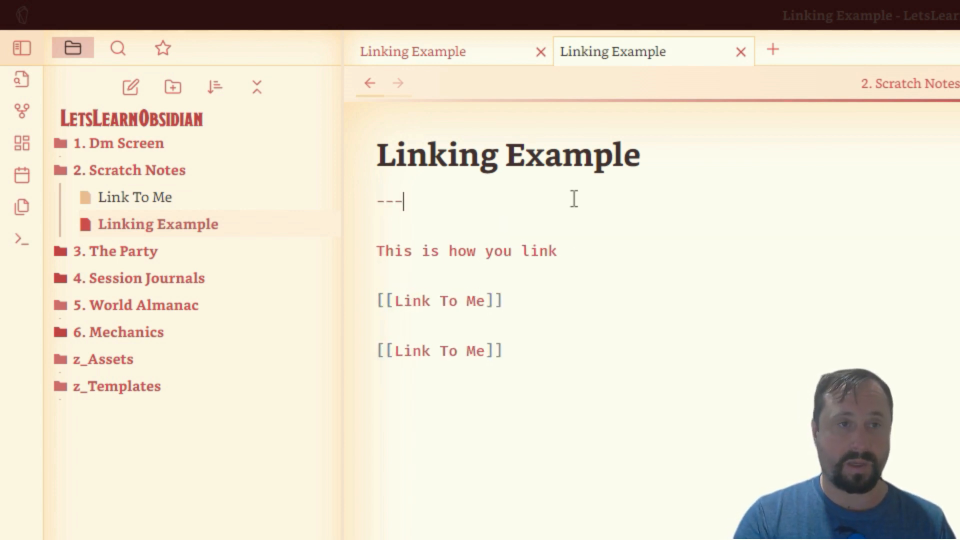
key("Return")
type("---")
key("Up")
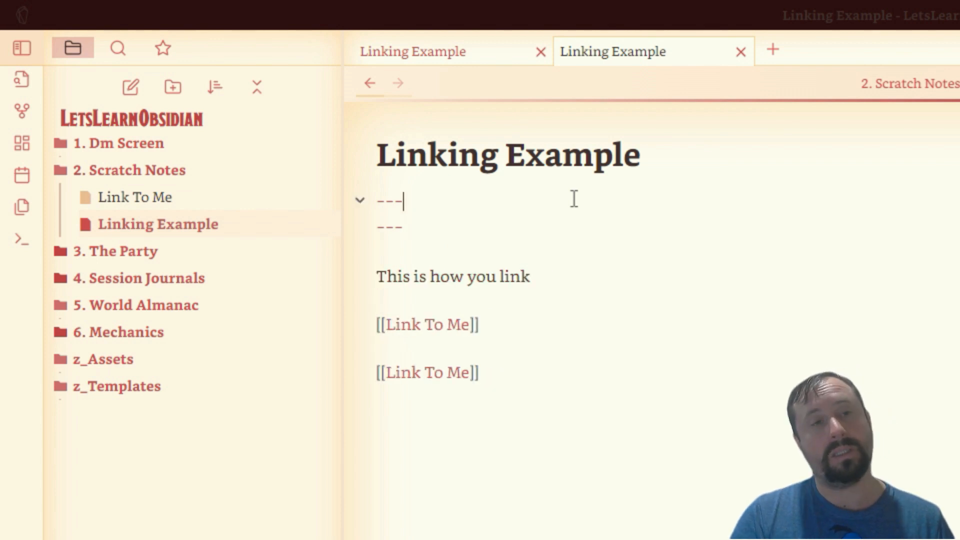
Step: Add the field "NoteType: Junk" between the two "---" lines of the Linking Example note
key("Return")
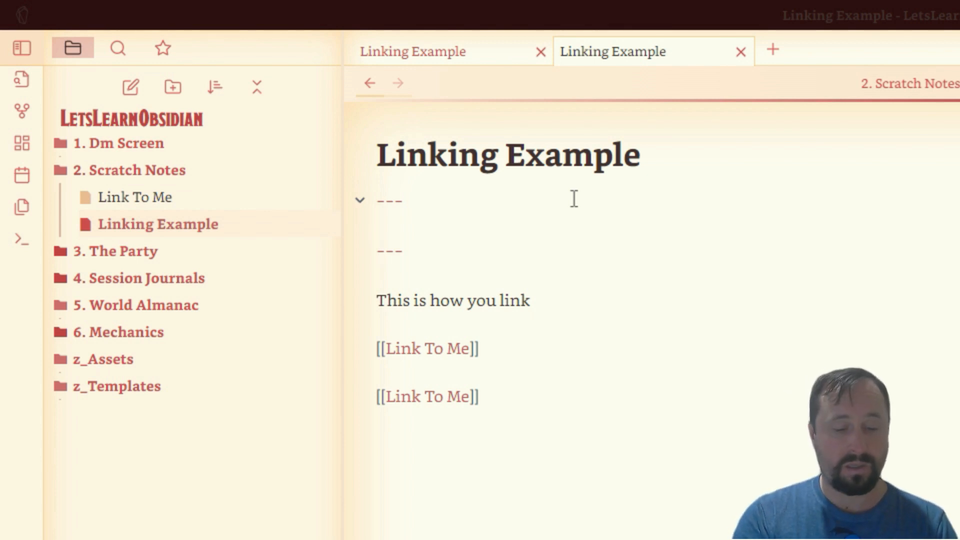
type("NoteType: ")
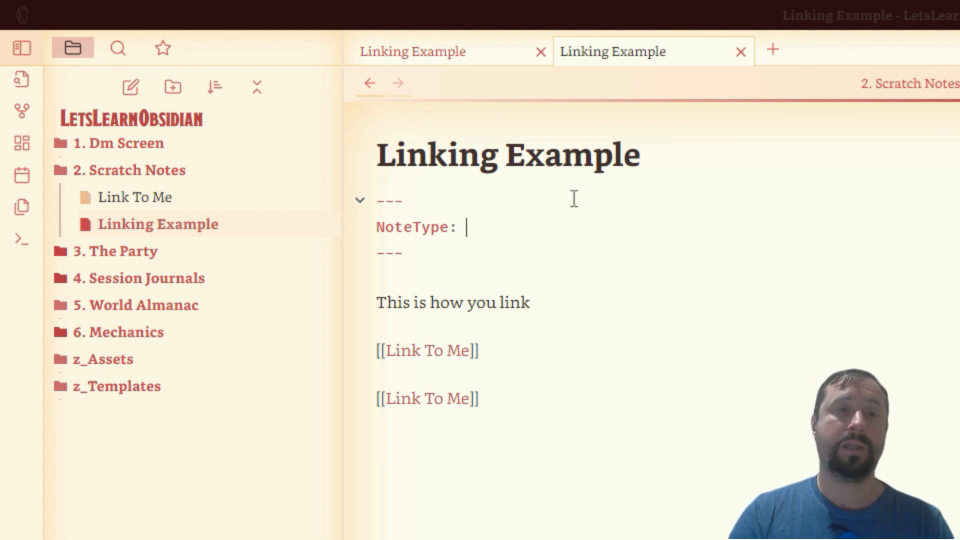
type("Junk")
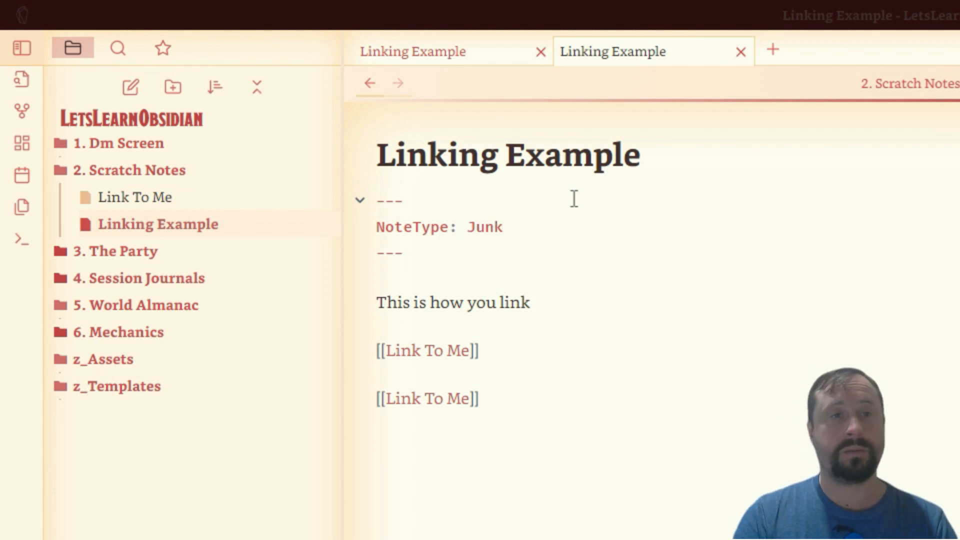
key("ctrl+End")
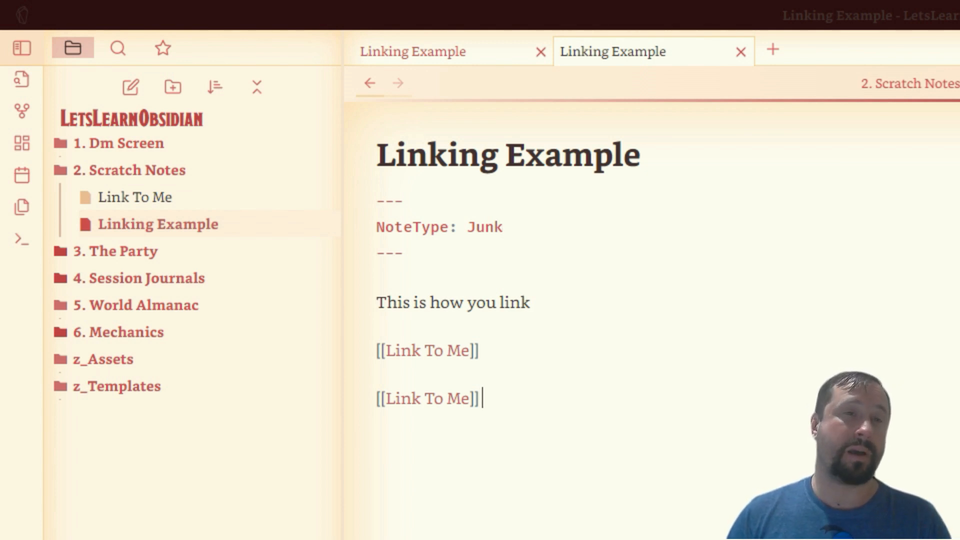
Step: Copy the front matter block from Linking Example to the top of the Link To Me note, above "This is linked"
left_click_drag(411, 256, 298, 166)
key("ctrl+c")
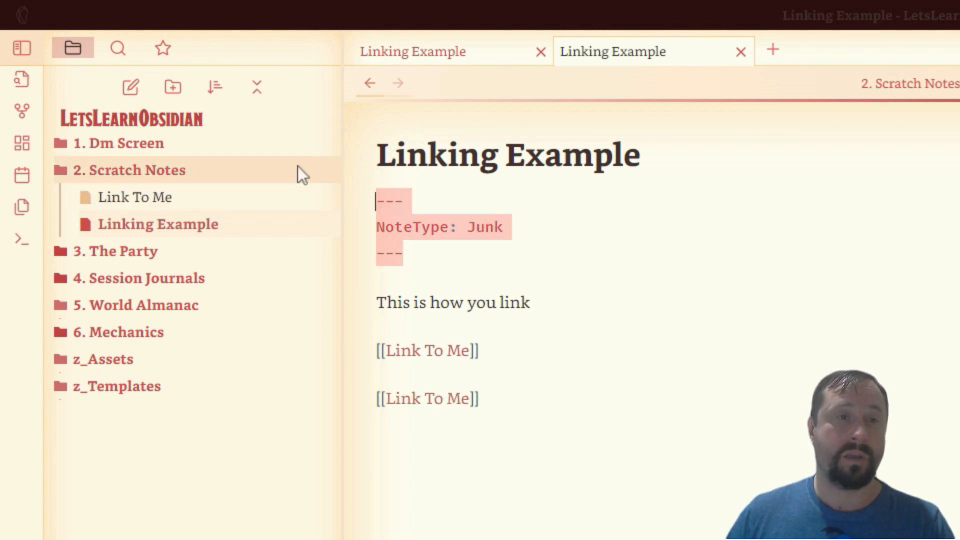
left_click(740, 335)
left_click(150, 203)
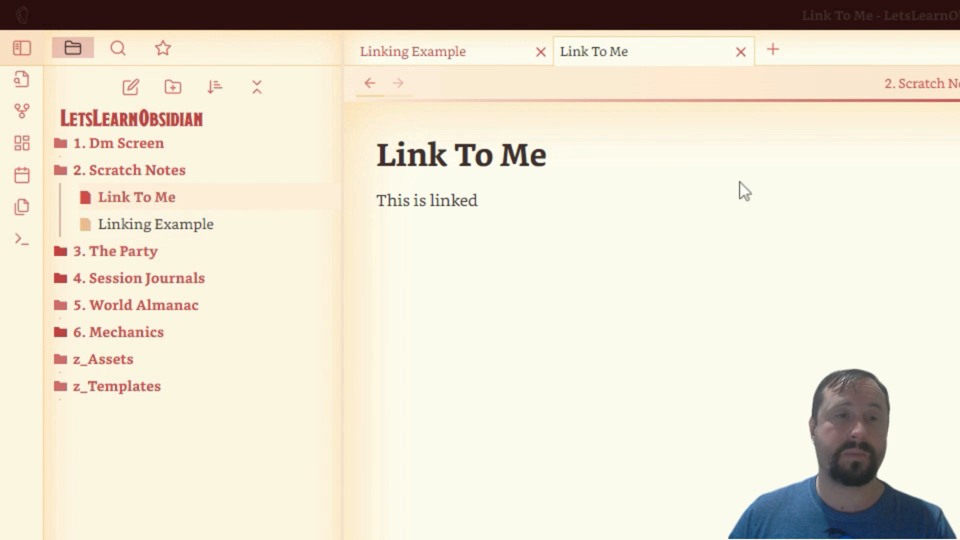
key("Return")
key("Return")
key("Up")
key("Up")
key("ctrl+v")
Step: Clear the NoteType value in the Link To Me note's front matter
key("Up")
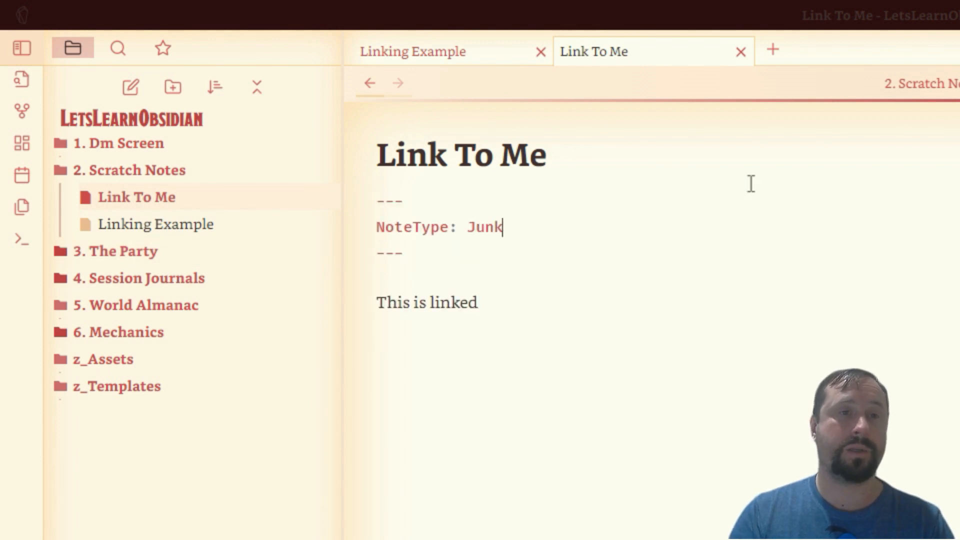
key("ctrl+shift+Left")
key("BackSpace")
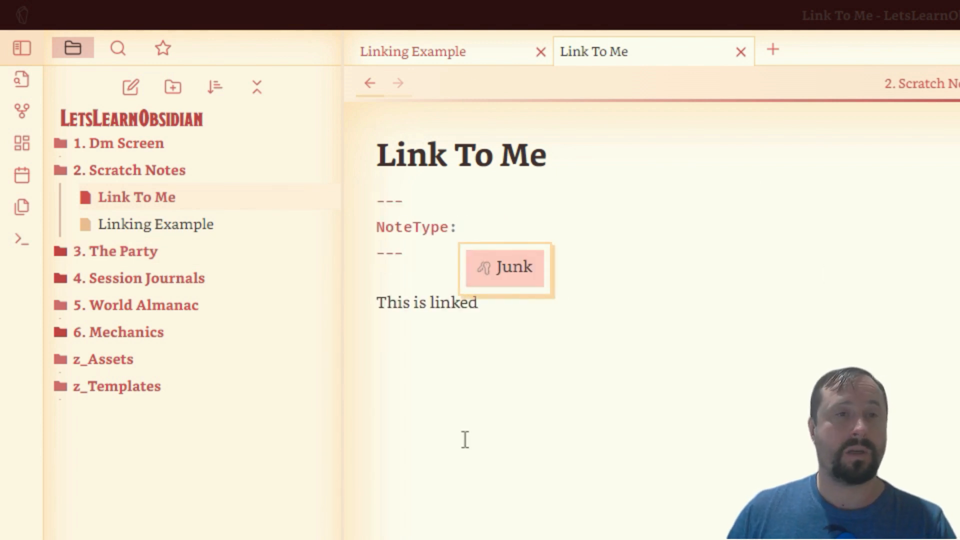
left_click_drag(428, 263, 321, 200)
left_click(521, 398)
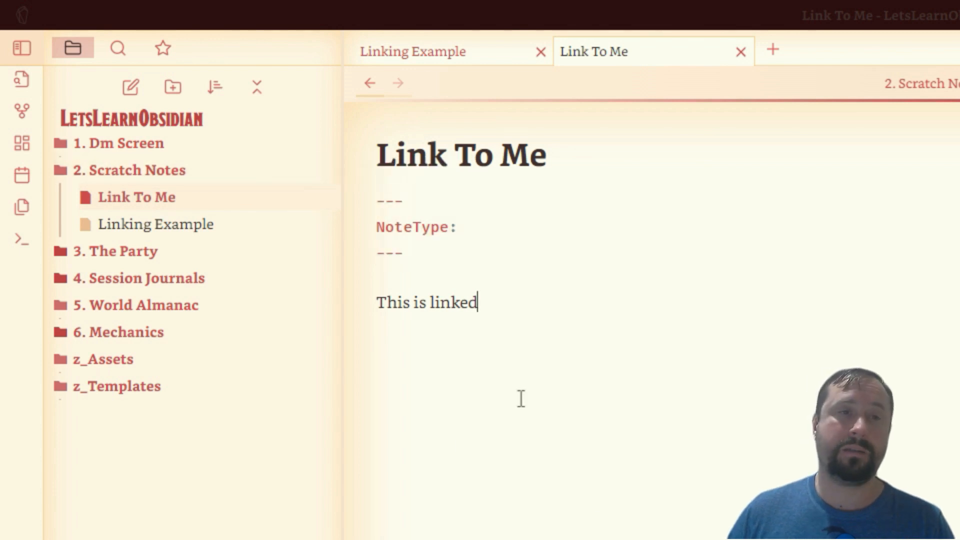
Step: Compare the front matter of both notes and bring up the value suggestions for Link To Me's empty NoteType field
left_click(97, 226)
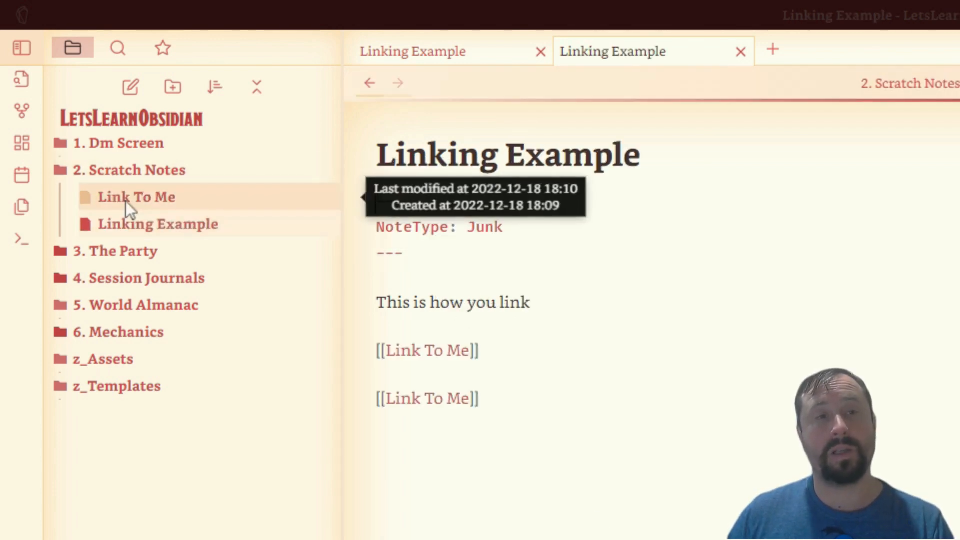
left_click(120, 197)
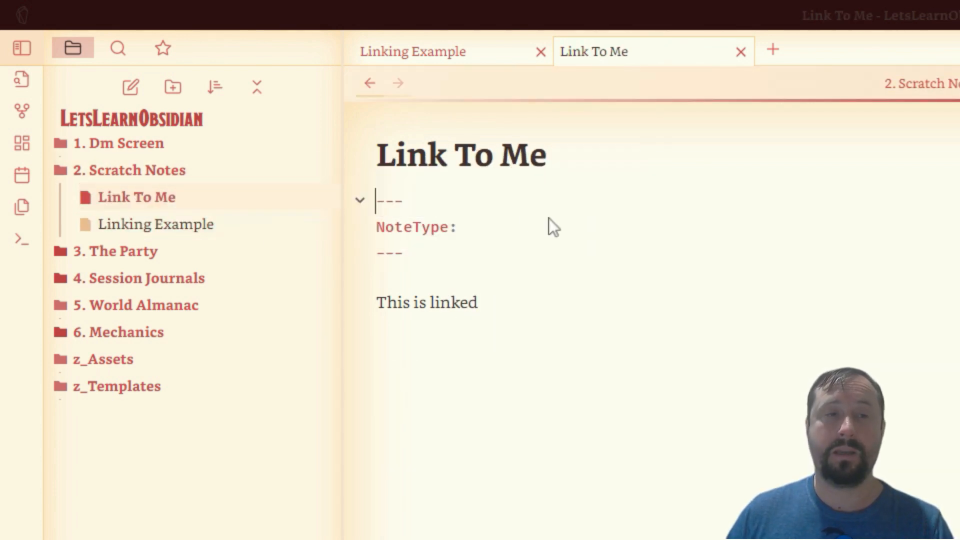
left_click(472, 228)
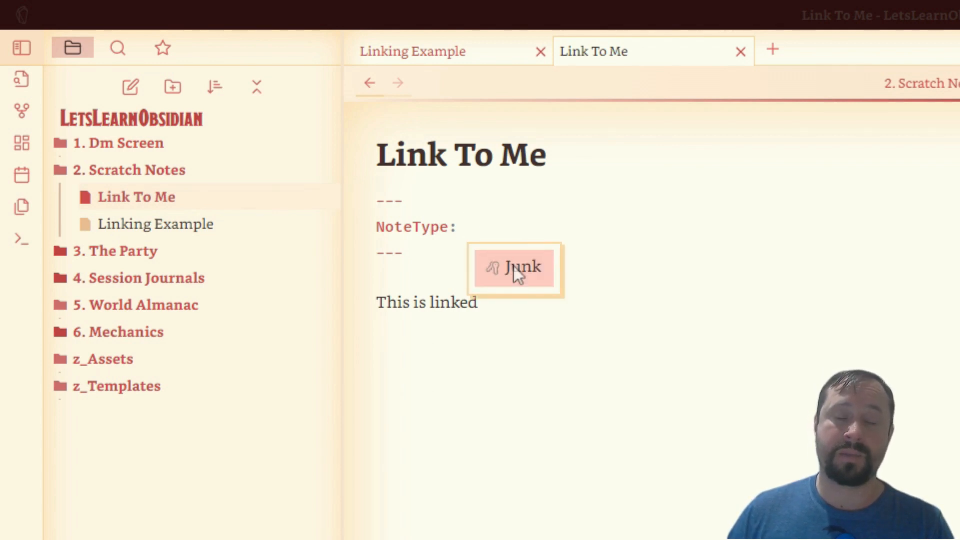
left_click(583, 438)
Step: Add a second field "NoteType: Junk2" below the first one in the Linking Example front matter
left_click(133, 228)
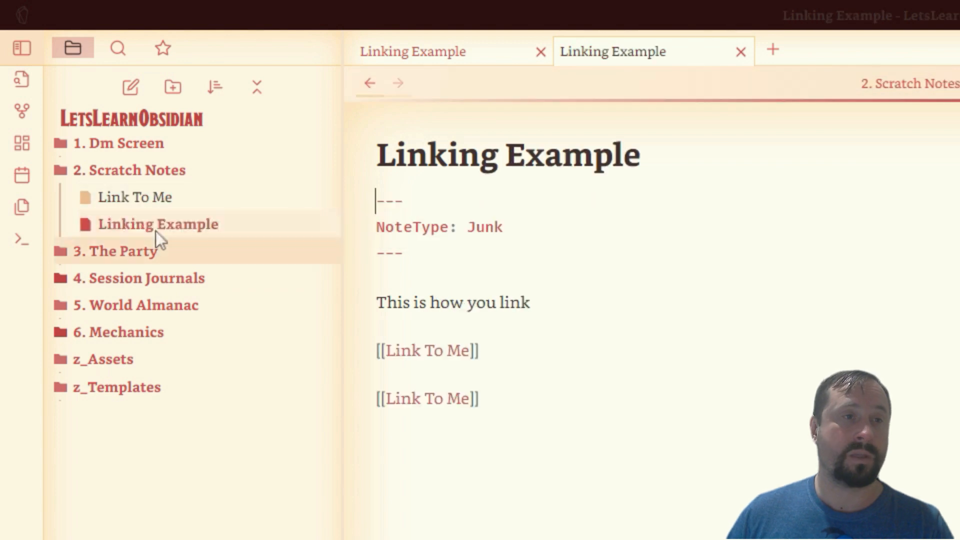
mouse_move(166, 237)
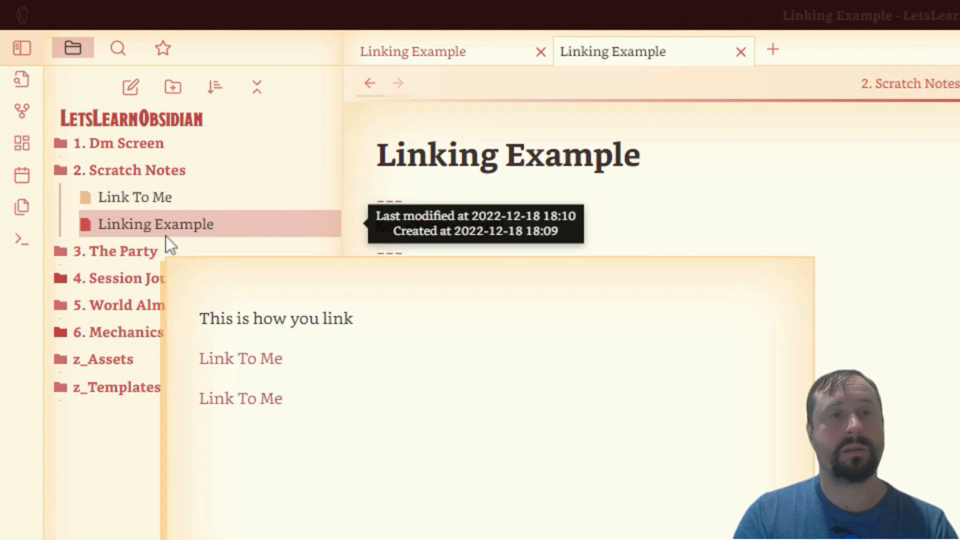
left_click(586, 249)
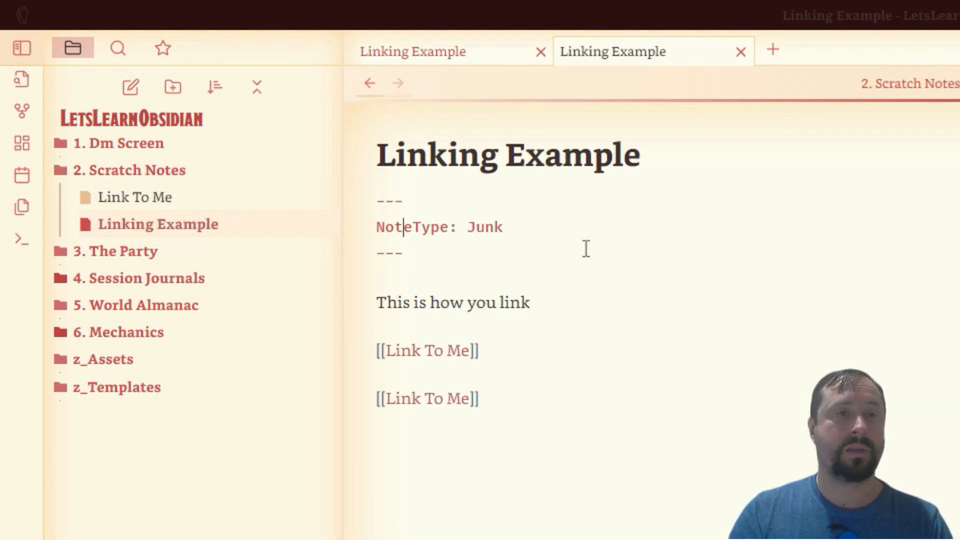
key("End")
key("Return")
type("NoteType: Junk")
type("2")
left_click(728, 311)
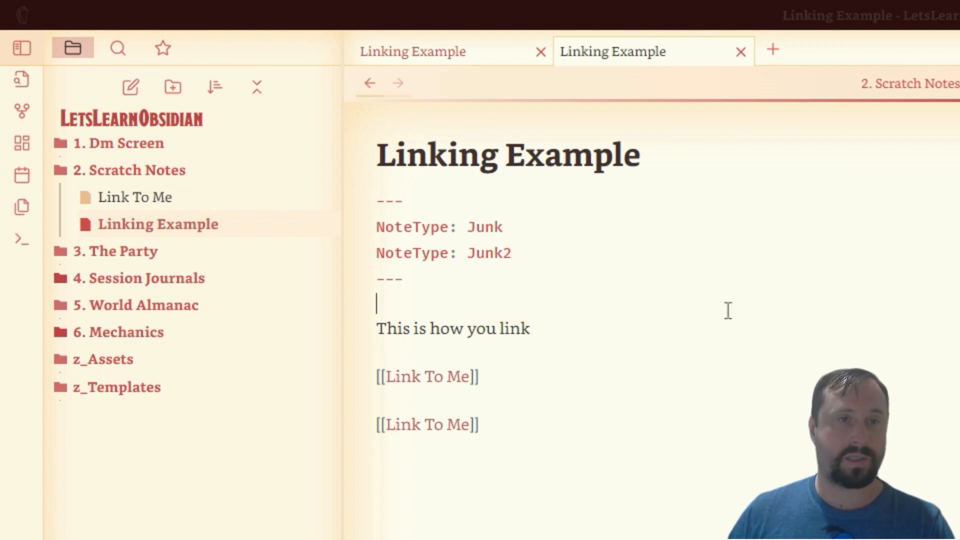
Step: Fill the empty NoteType field of Link To Me with the suggested value Junk2 and return to Linking Example
left_click(122, 196)
left_click(488, 228)
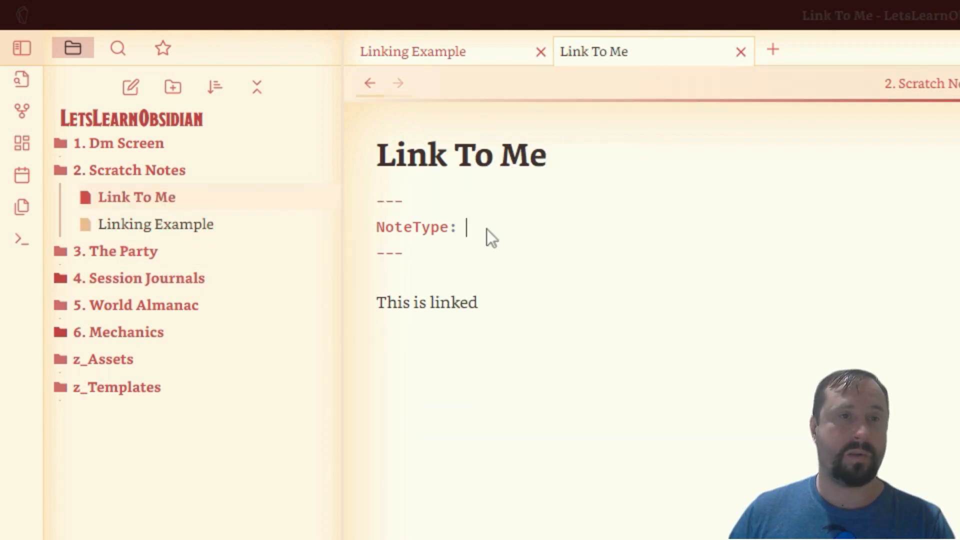
key("BackSpace")
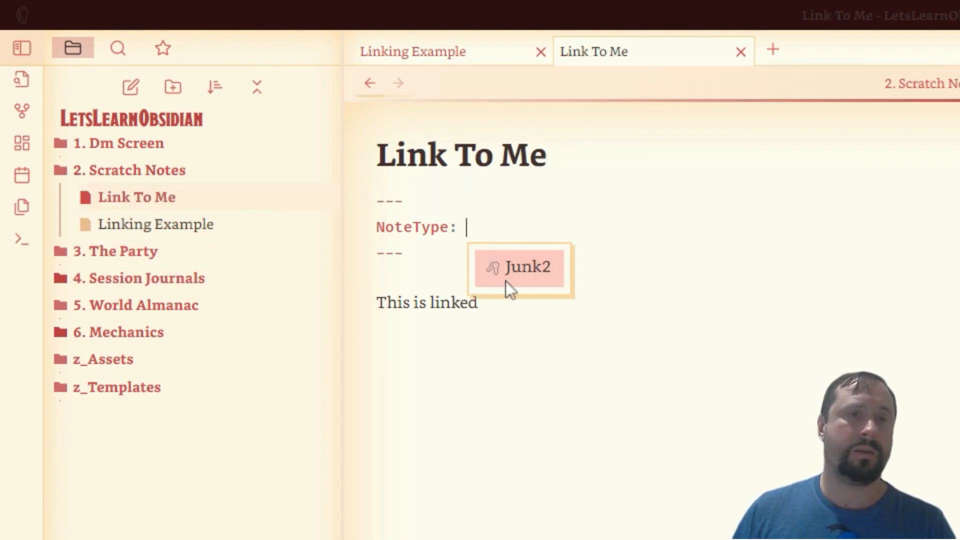
left_click(505, 281)
left_click(131, 197)
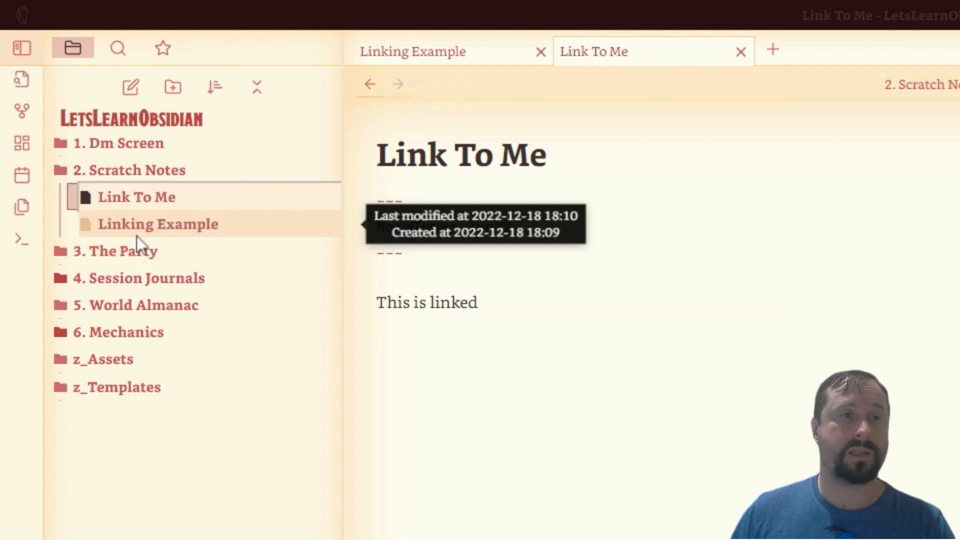
left_click(137, 232)
Step: Create a note named "Third Note" in the 2. Scratch Notes folder
right_click(124, 161)
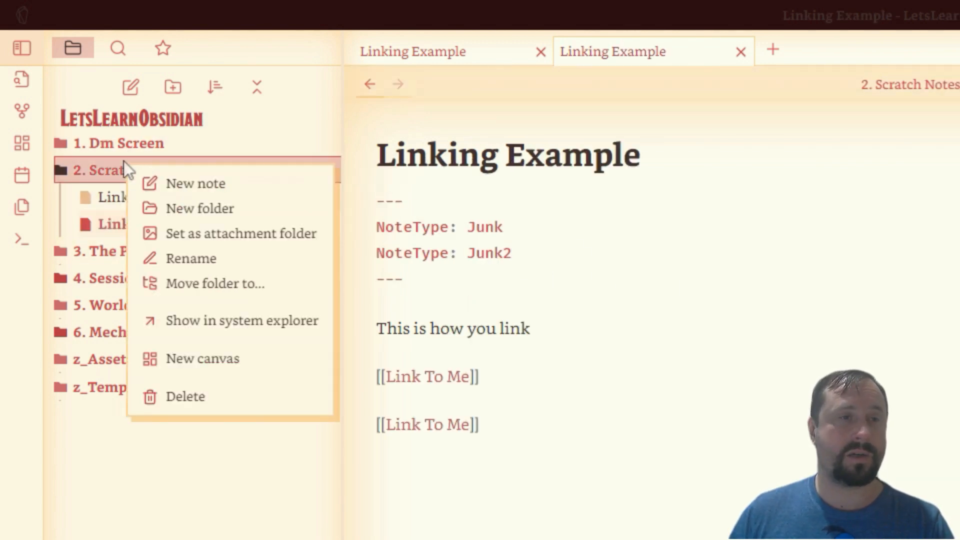
left_click(190, 181)
type("Thiur")
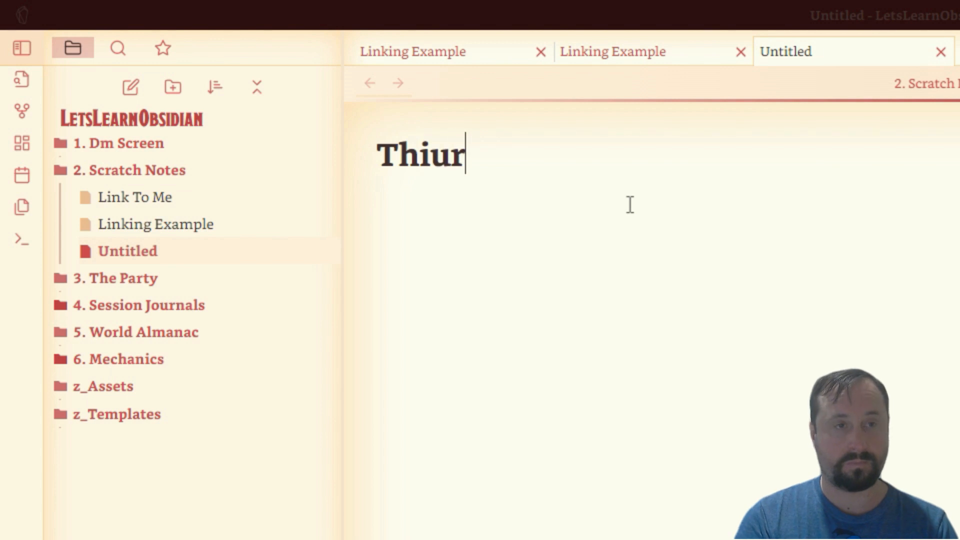
key("BackSpace")
key("BackSpace")
type("rd Note")
key("Return")
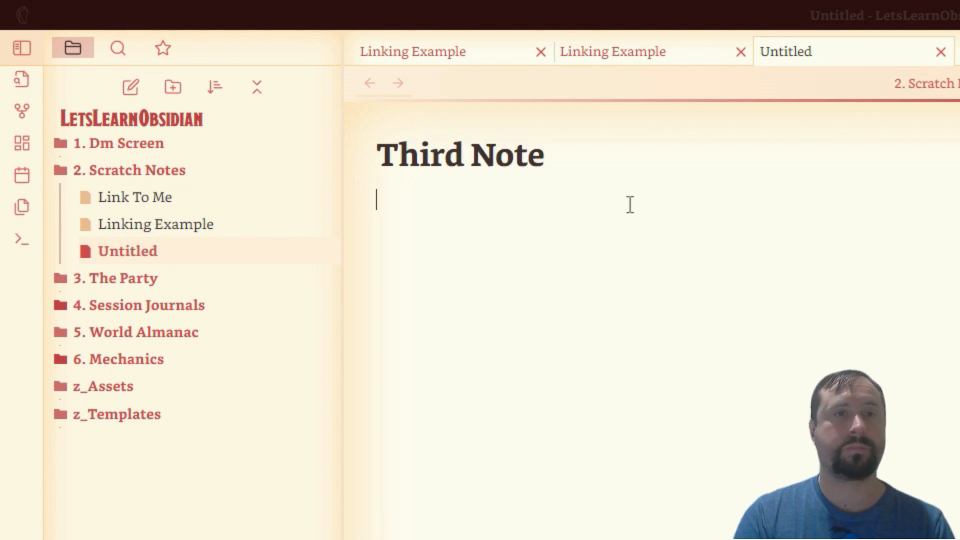
Step: Add a front matter block to Third Note with "NoteType: Junk" enclosed between two "---" lines
type("NoteType: Junk")
key("Home")
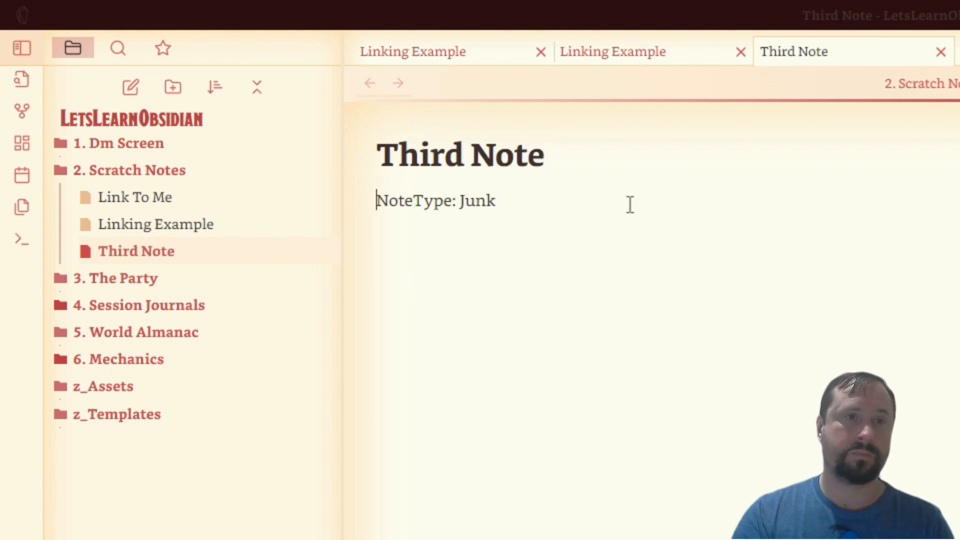
key("Return")
key("Up")
type("---")
key("Down")
key("End")
key("Return")
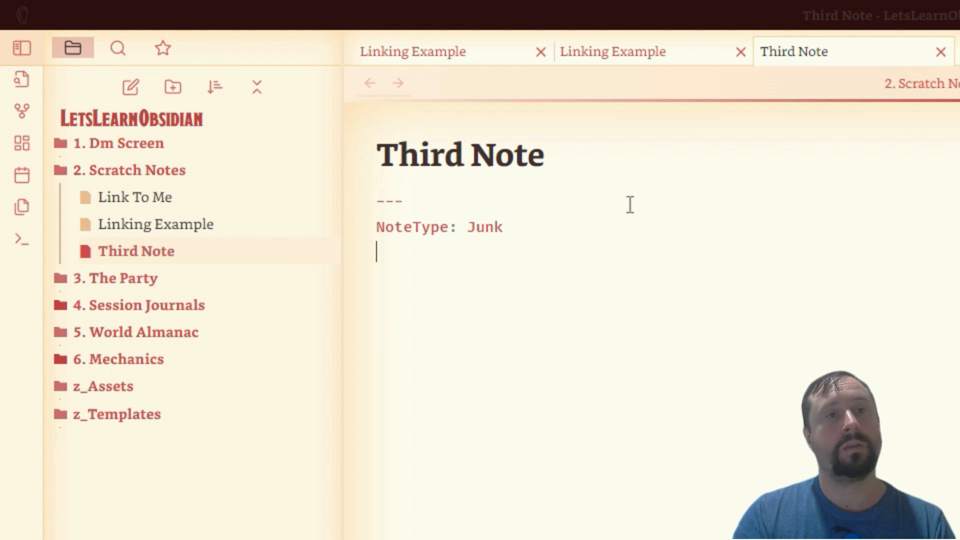
type("---")
Step: Change the NoteType value in Third Note's front matter to Apples
key("Up")
key("End")
key("ctrl+shift+Left")
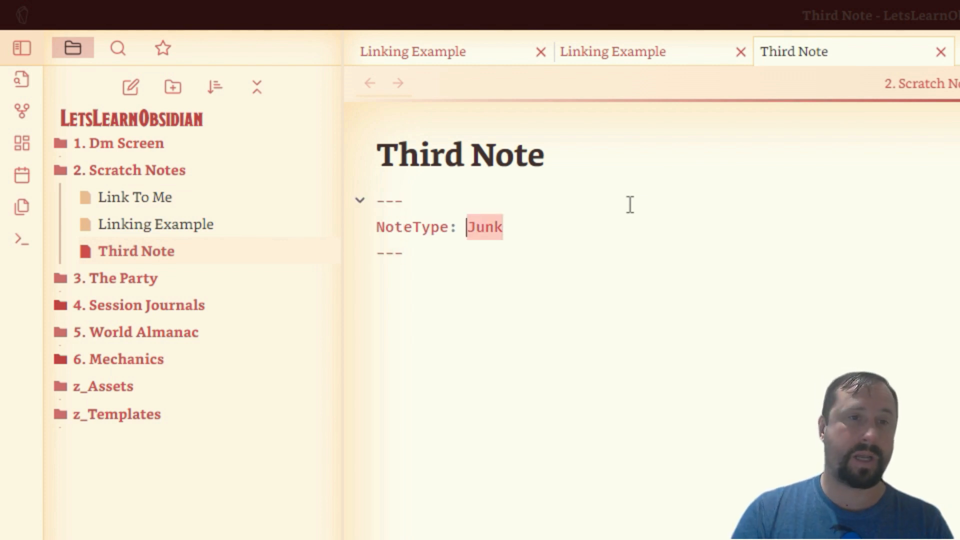
type("Aop")
key("BackSpace")
key("BackSpace")
type("pples")
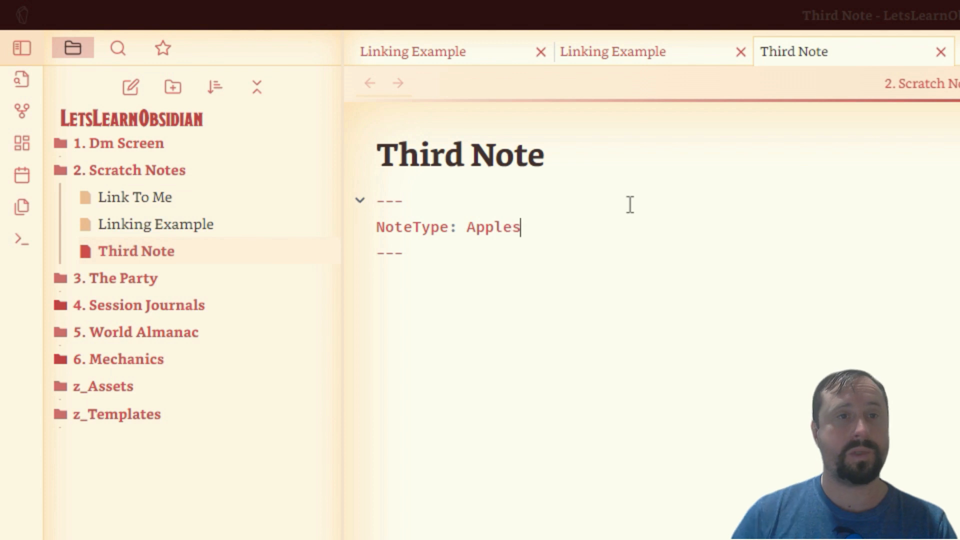
left_click(420, 259)
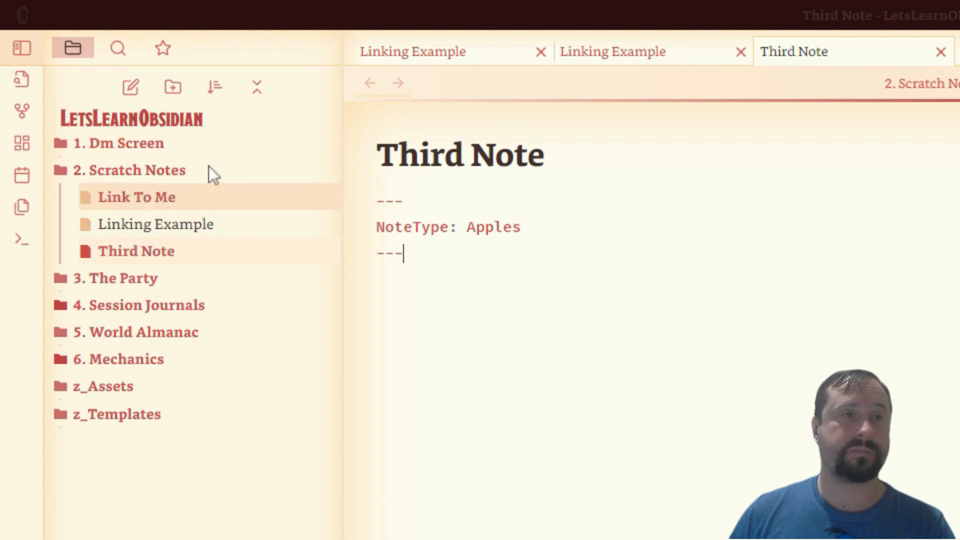
Step: Delete the "NoteType: Junk2" line from the Linking Example front matter
left_click(149, 227)
left_click_drag(576, 253, 197, 253)
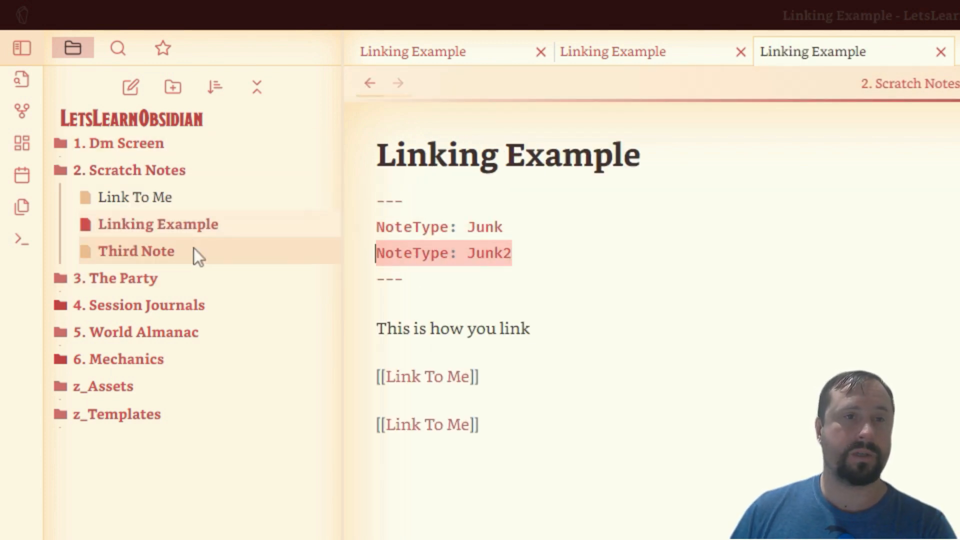
key("BackSpace")
key("BackSpace")
Step: Replace the NoteType value in the Link To Me note with the suggested value Apples
left_click(125, 199)
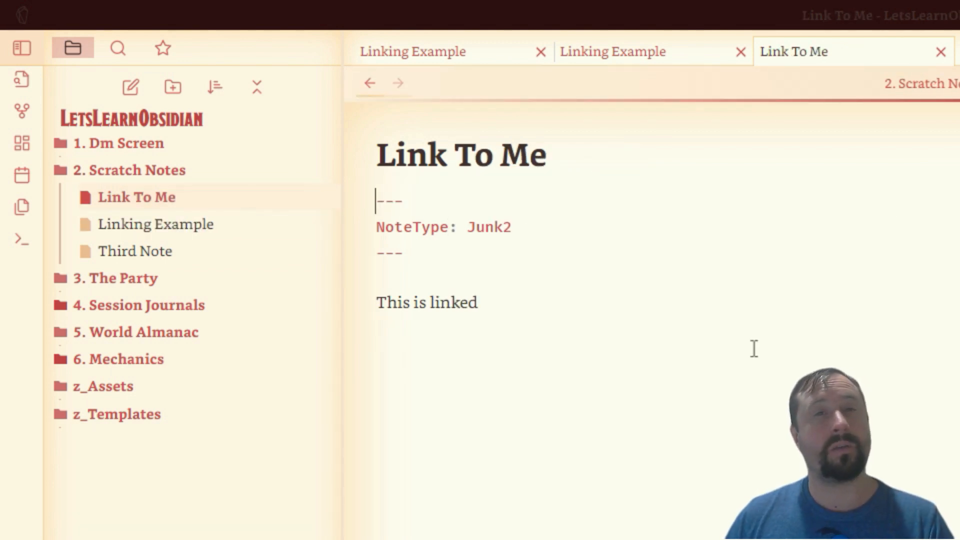
key("Down")
key("End")
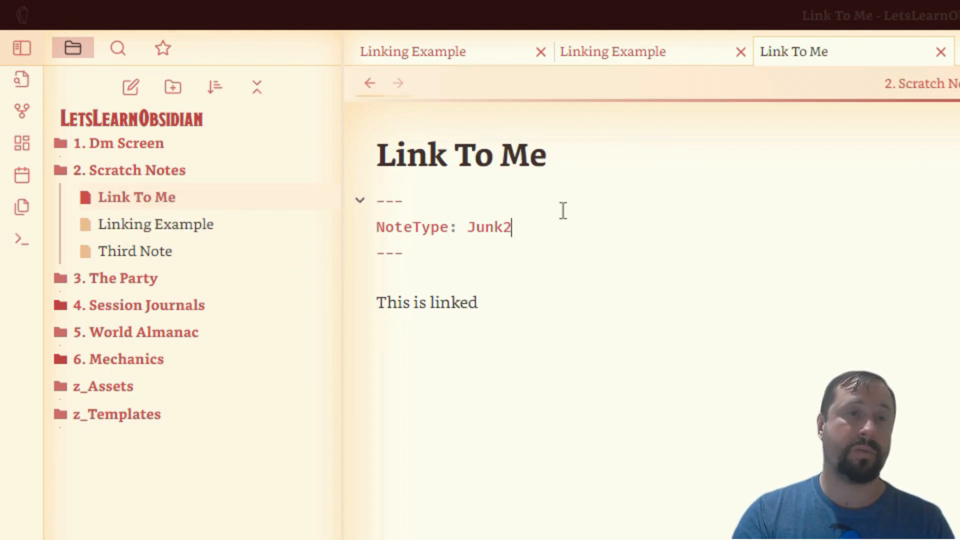
key("BackSpace")
key("BackSpace")
key("BackSpace")
key("BackSpace")
key("BackSpace")
key("BackSpace")
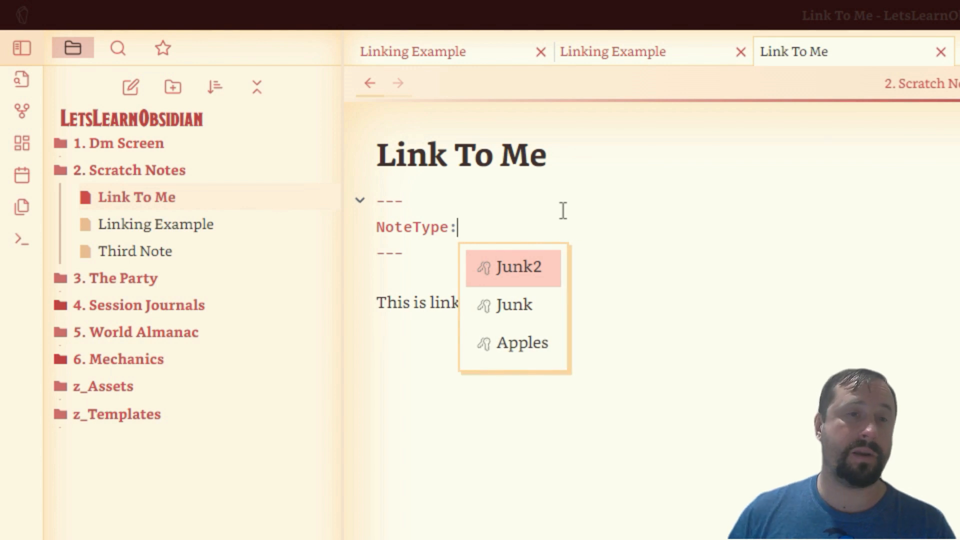
left_click(527, 352)
left_click(457, 226)
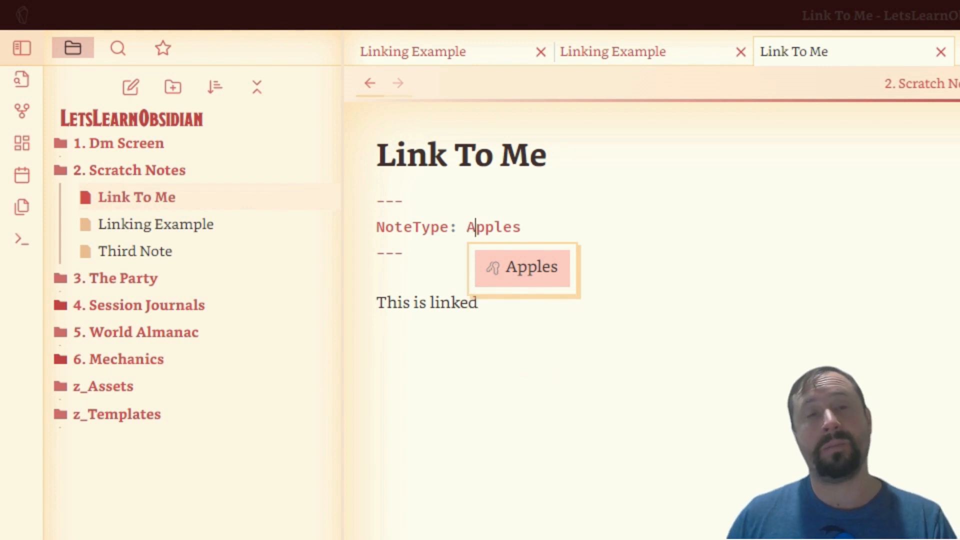
Step: Add a table header row "| Column 1 | Column 2 |" below the "This is linked" text in the Link To Me note
left_click(479, 303)
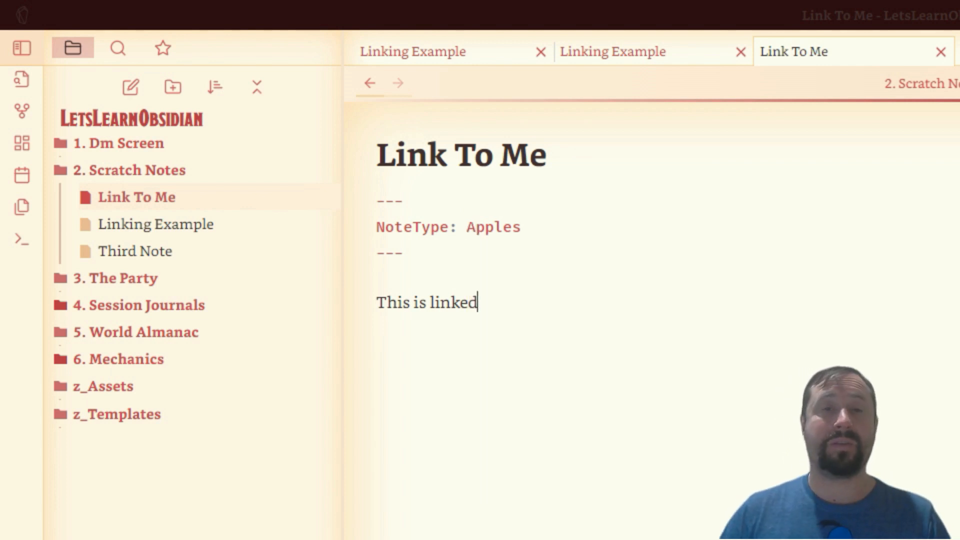
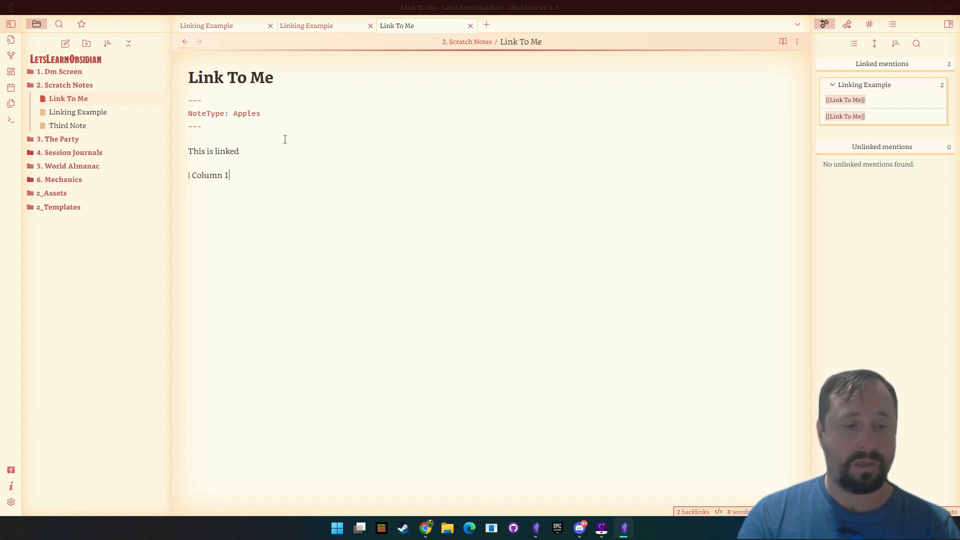
type("| Co")
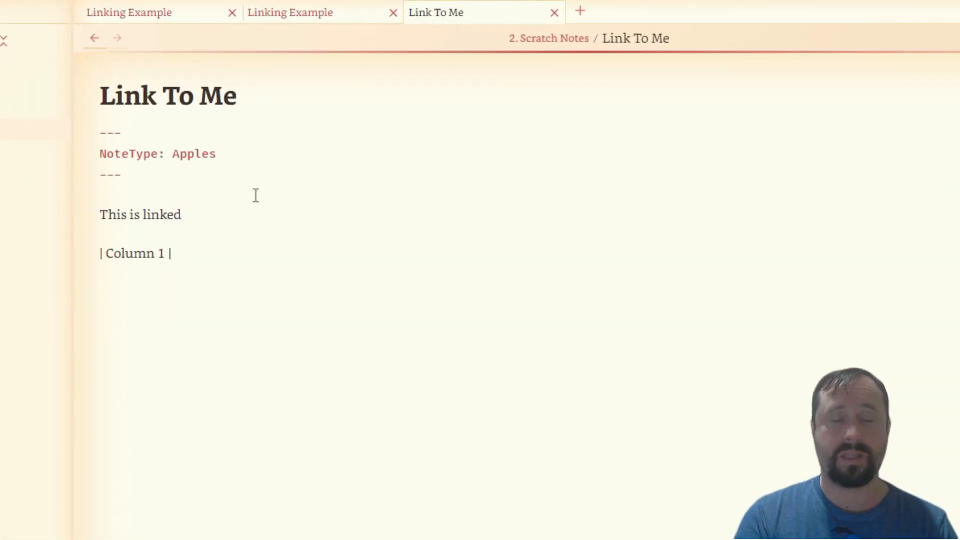
type("lumn")
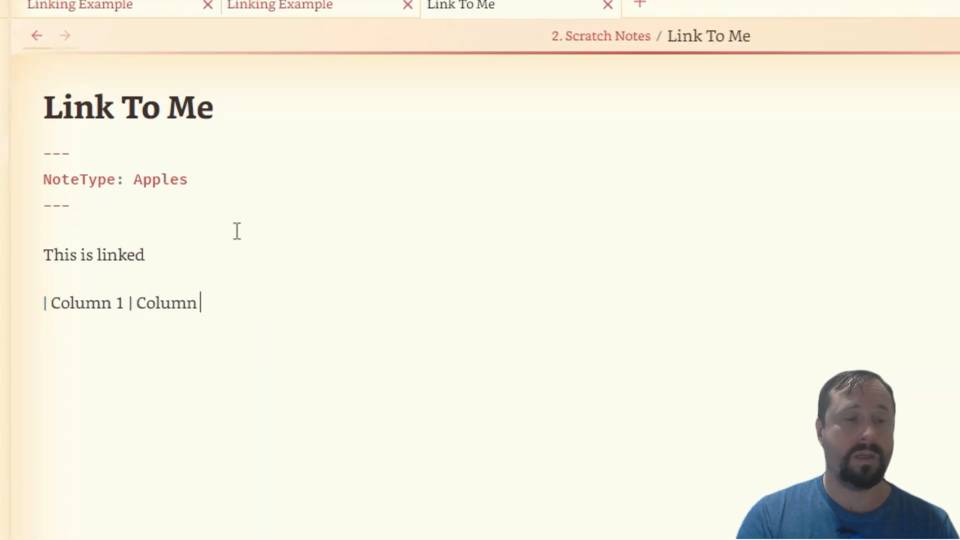
type(" 2")
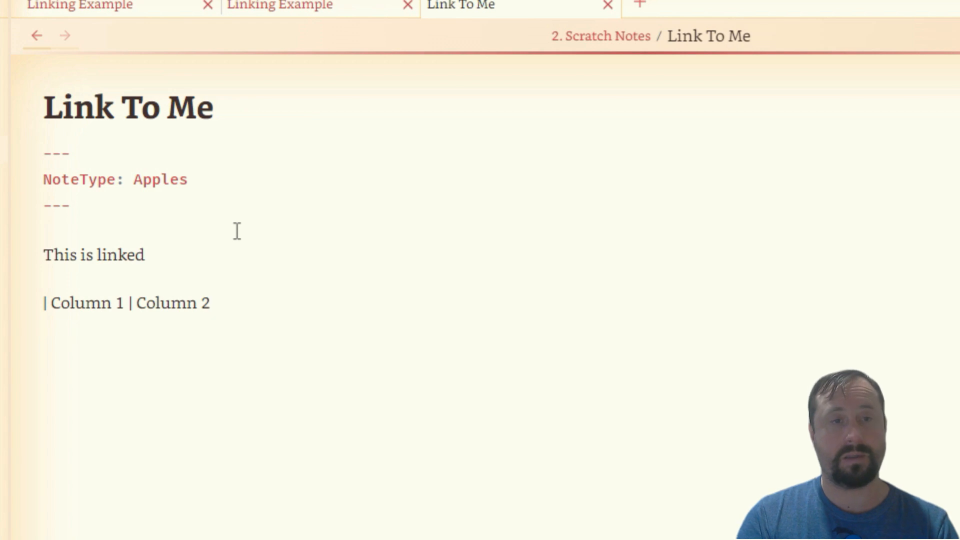
type(" |")
key("Return")
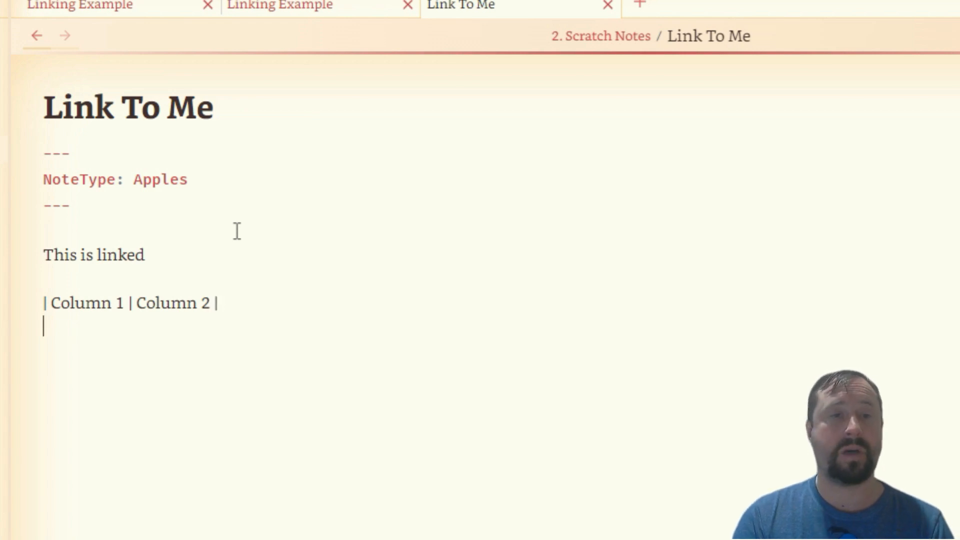
Step: Add the separator row "| ---- | ---- |" beneath the table's header row
type("|")
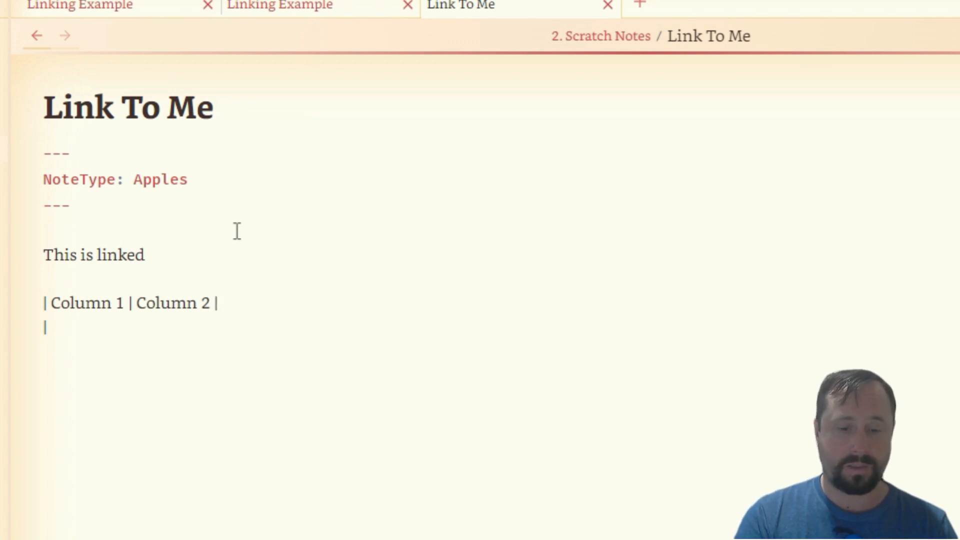
type(" ---")
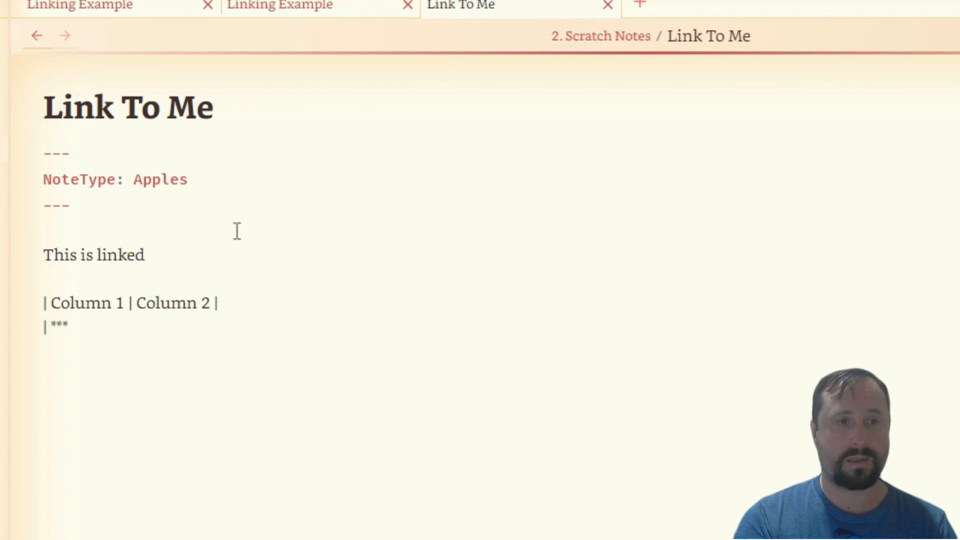
key("BackSpace")
key("BackSpace")
key("BackSpace")
key("BackSpace")
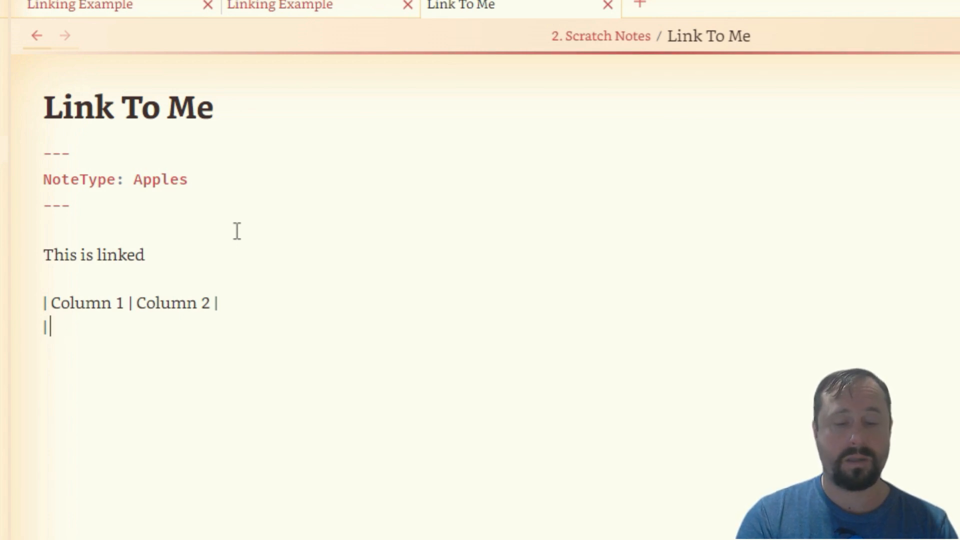
type("----")
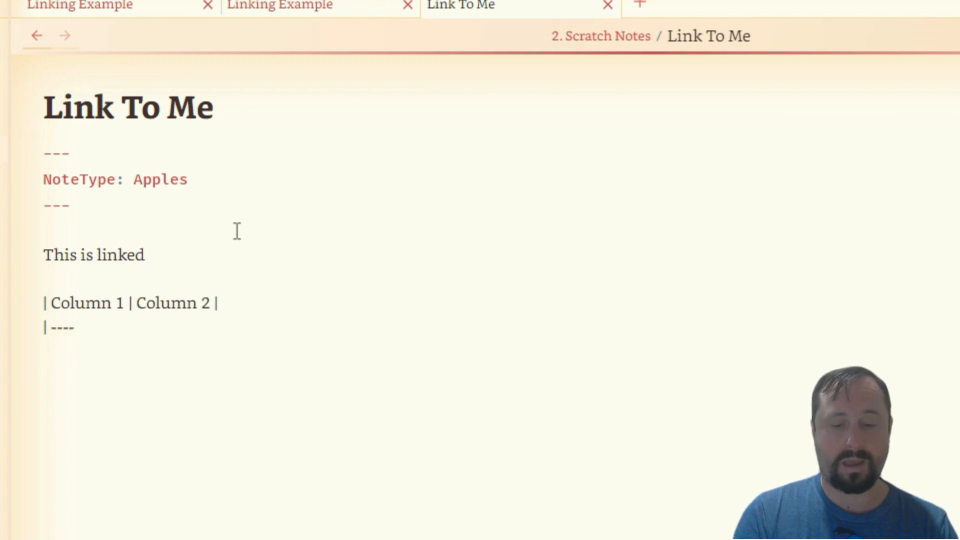
type(" |")
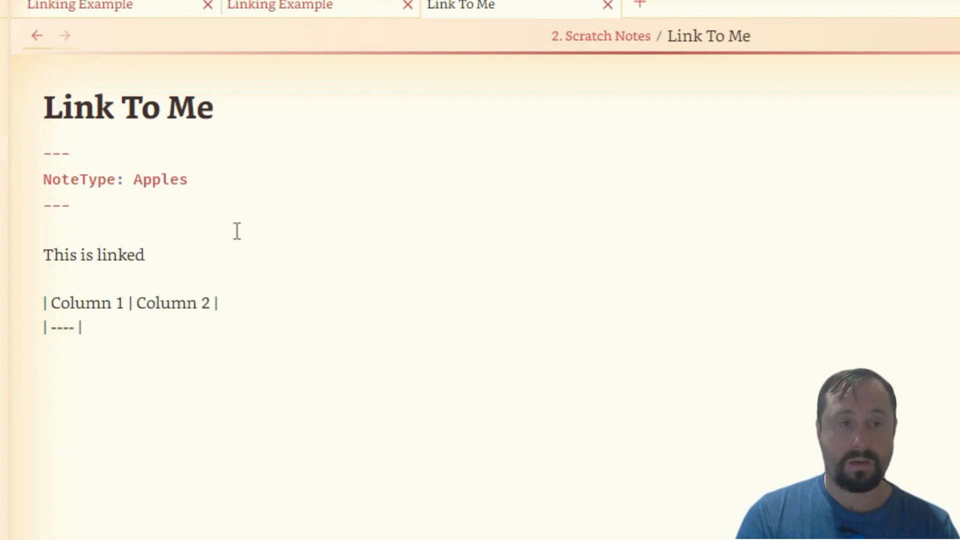
type(" ---- |")
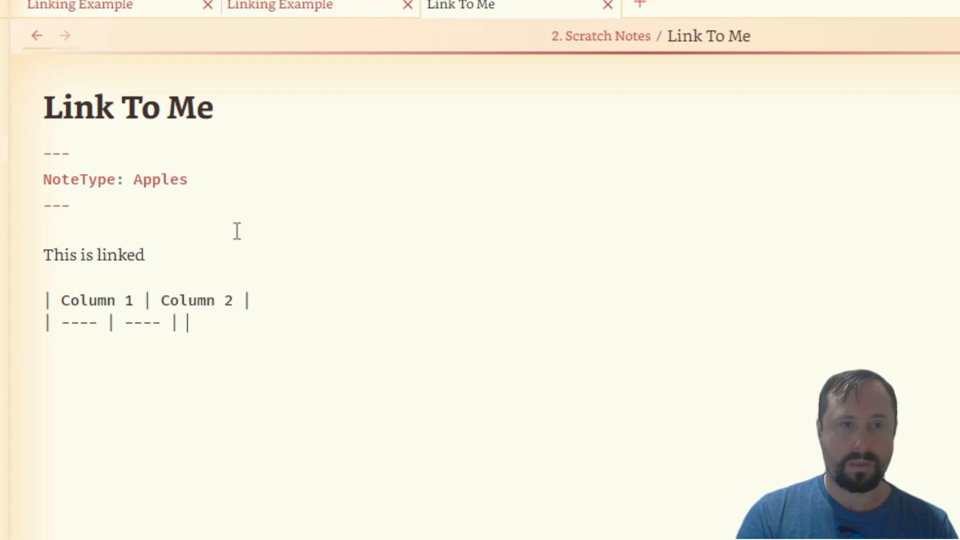
Step: Add an indented values row "| 1 | 2 |" beneath the table's separator row
key("Return")
type("|")
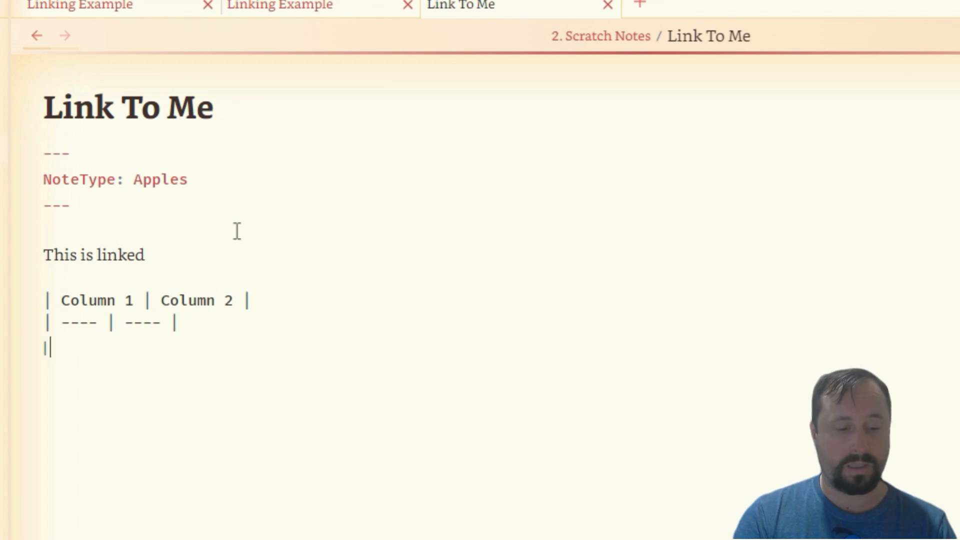
type(" 1")
key("Tab")
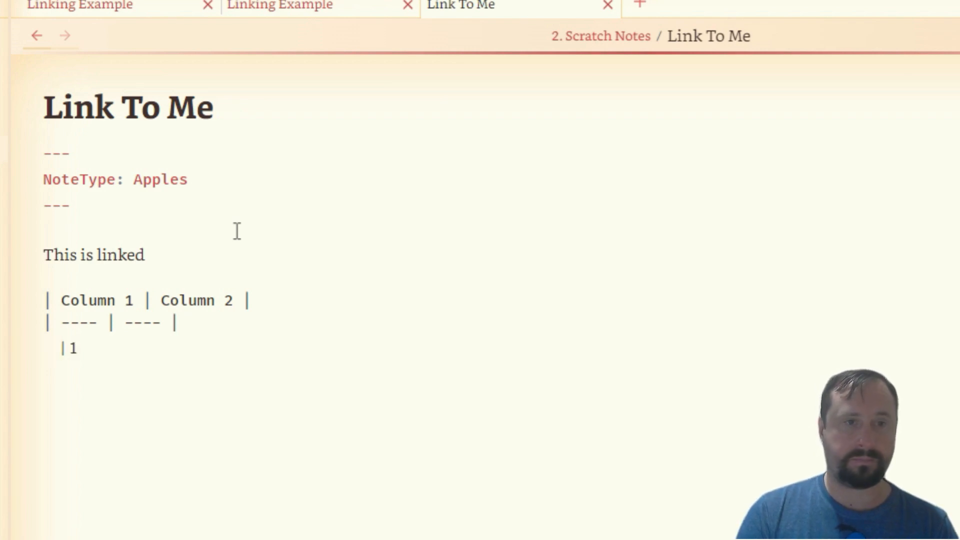
type("| 2 ")
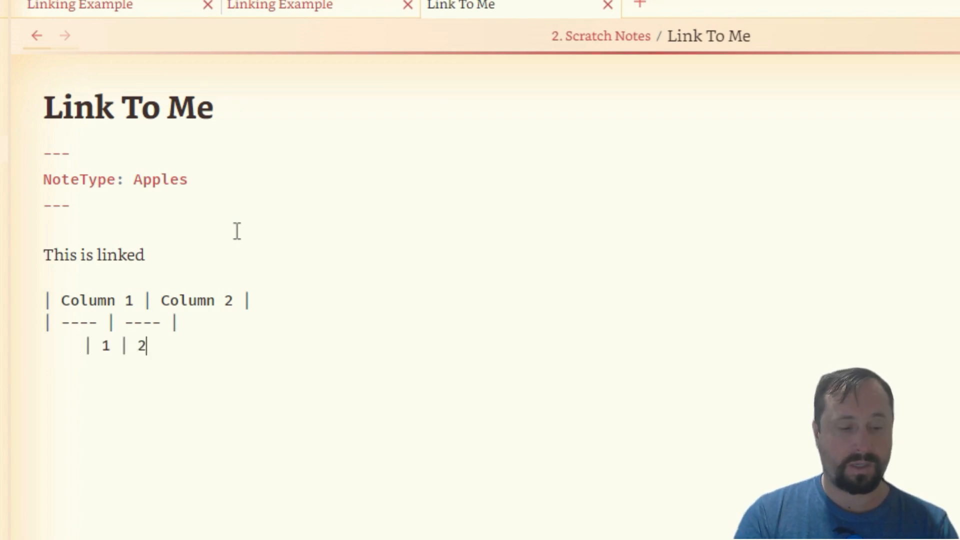
type("|")
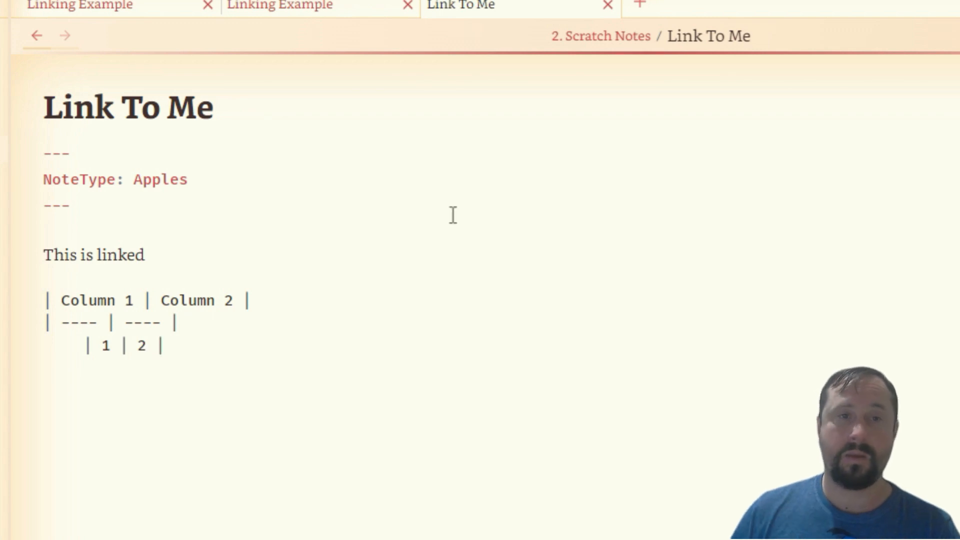
key("ctrl+e")
key("ctrl+e")
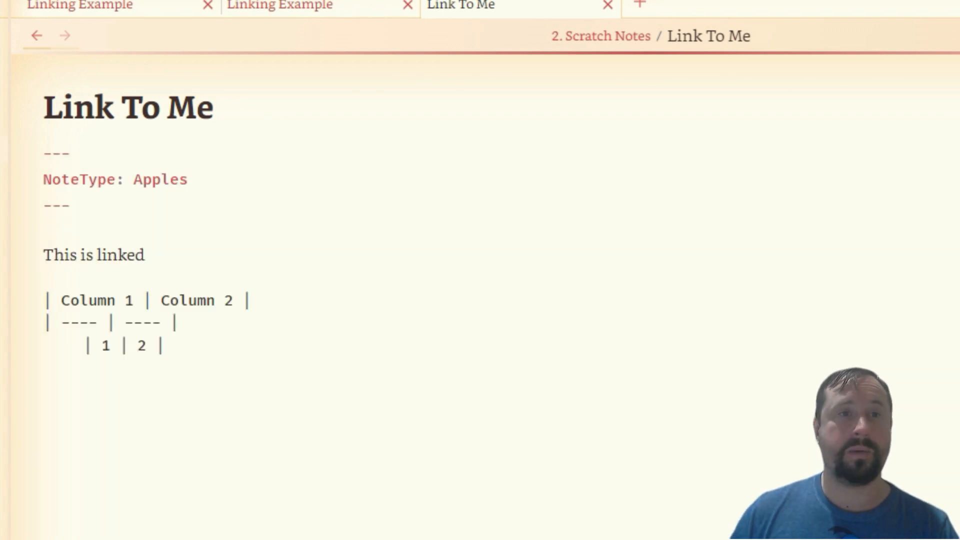
left_click_drag(203, 365, 1, 310)
left_click(388, 390)
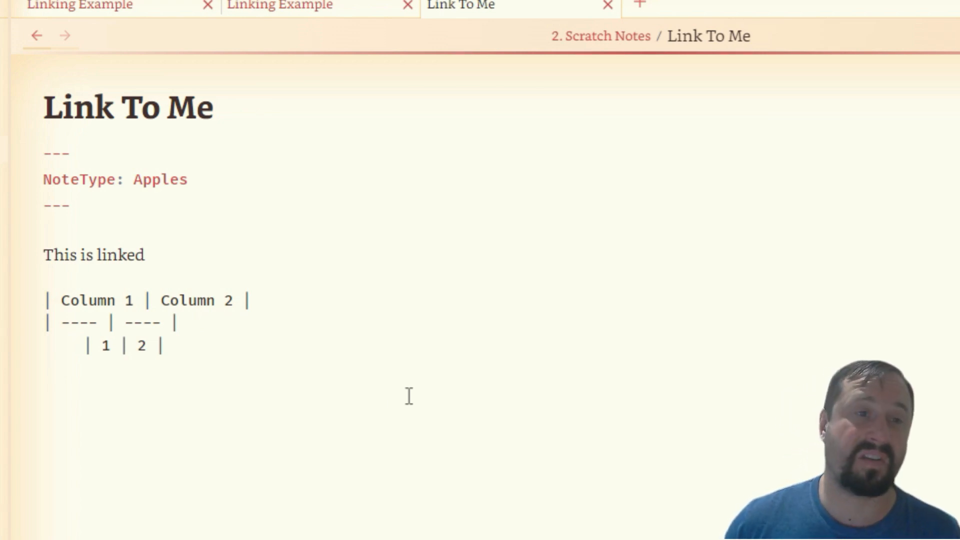
key("BackSpace")
key("Return")
key("Return")
key("Return")
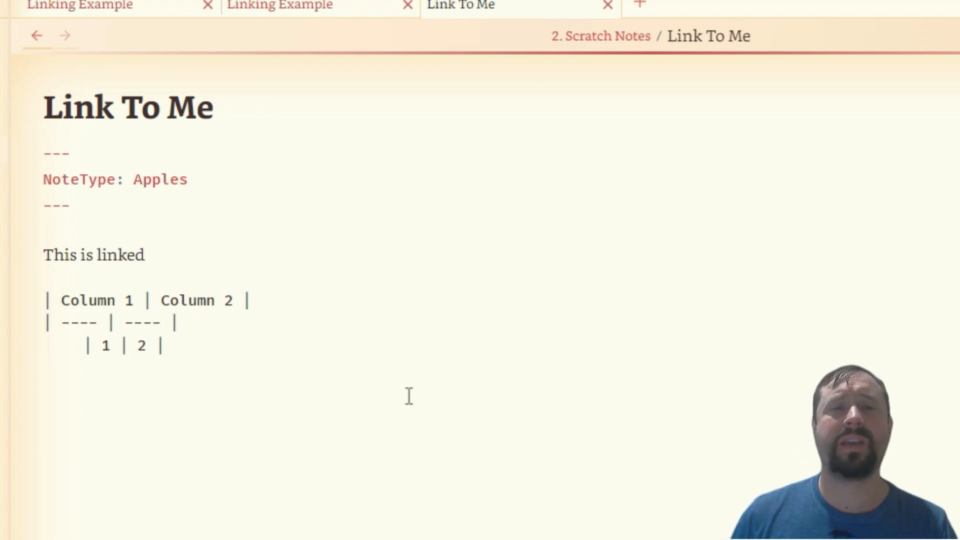
Step: Try indenting the table's values row one more level, and remove that extra indent
left_click_drag(50, 299, 248, 340)
left_click(149, 344)
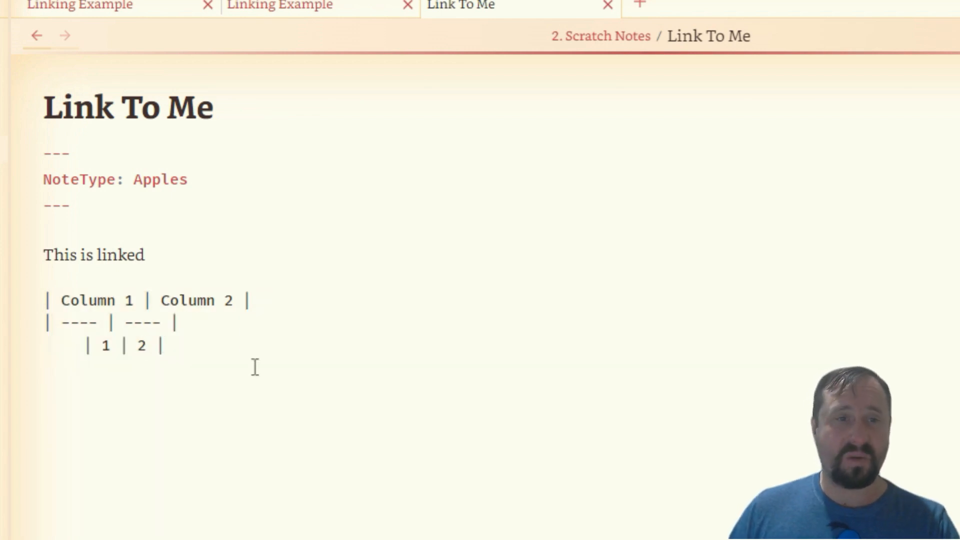
key("Tab")
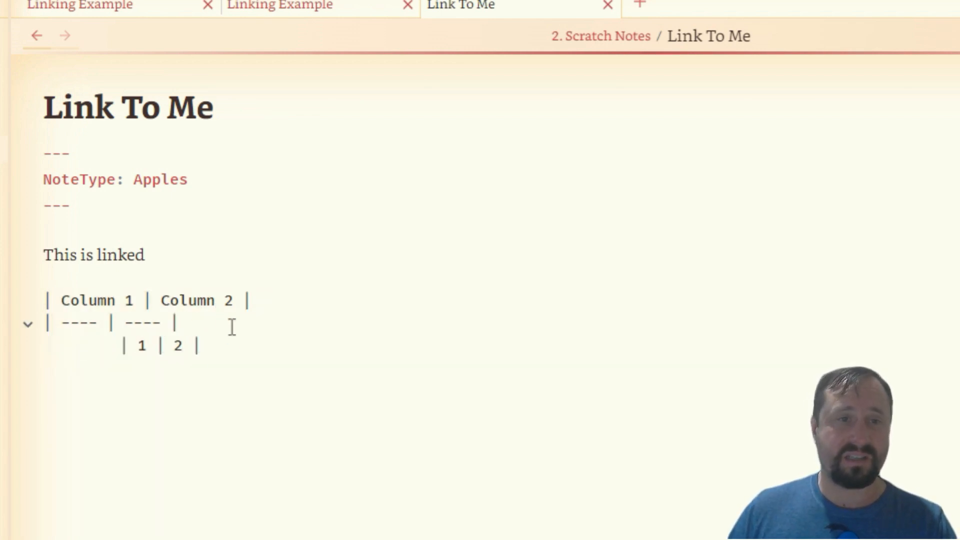
key("shift+Tab")
left_click(160, 394)
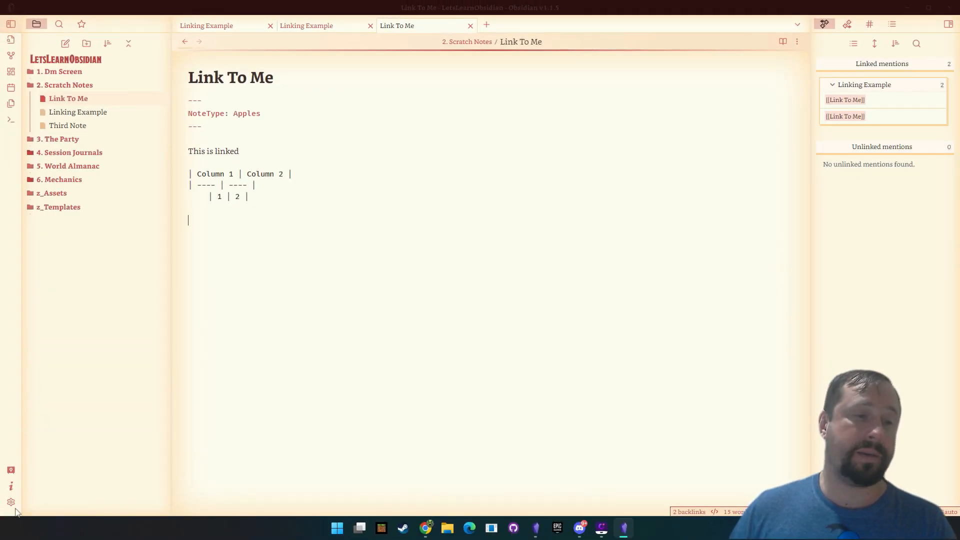
Step: Search the community plugins for "advanced" and open the Advanced Tables plugin's details
left_click(11, 502)
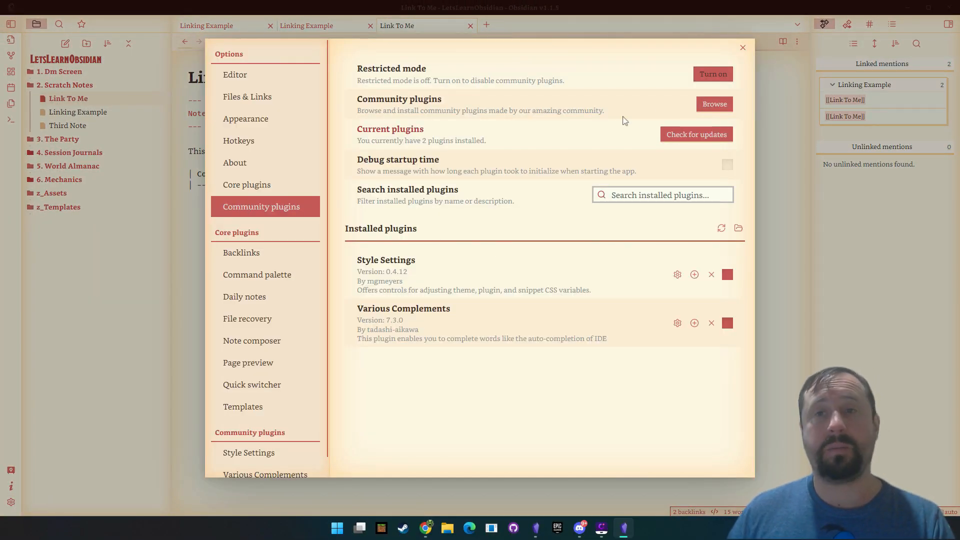
left_click(715, 104)
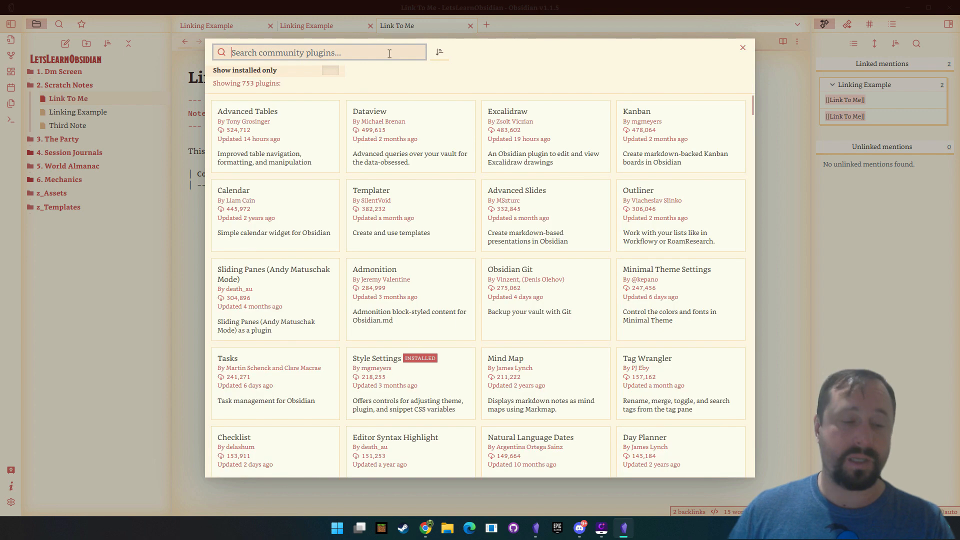
type("advanced")
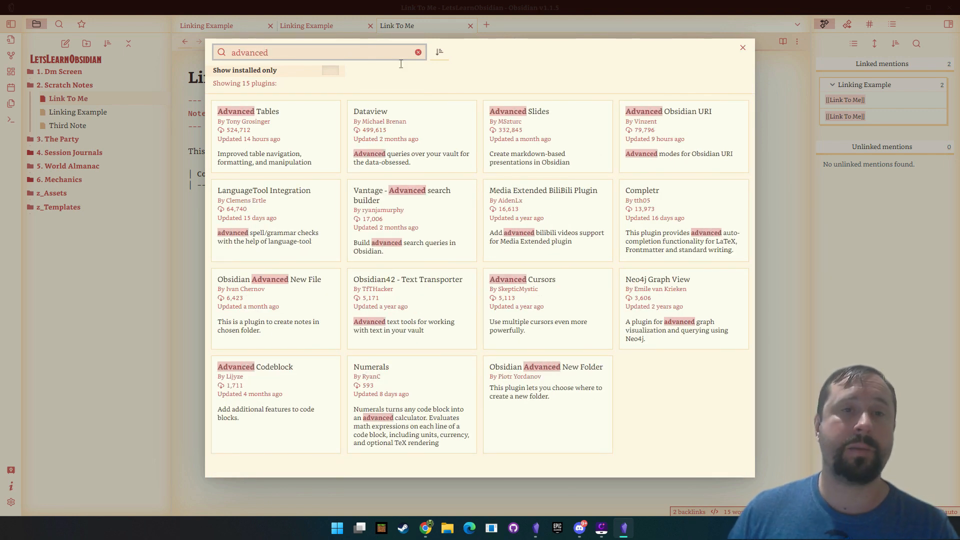
left_click(319, 128)
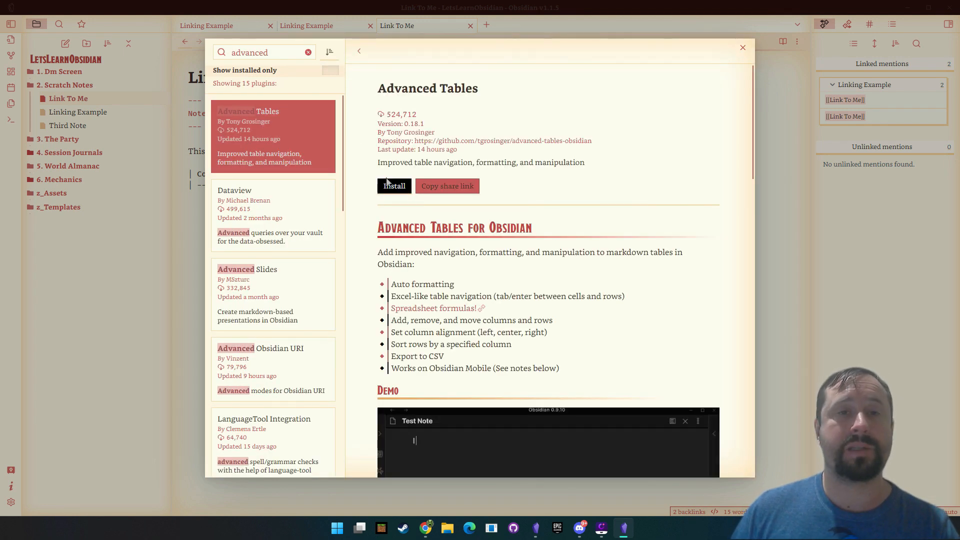
Step: Install and enable the Advanced Tables plugin, look through its description, and close the settings
left_click(389, 186)
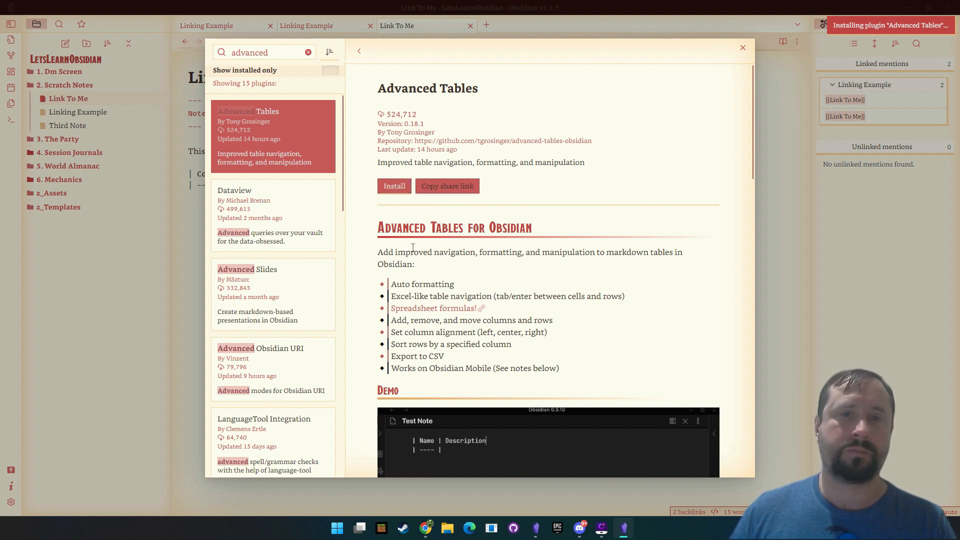
left_click(393, 188)
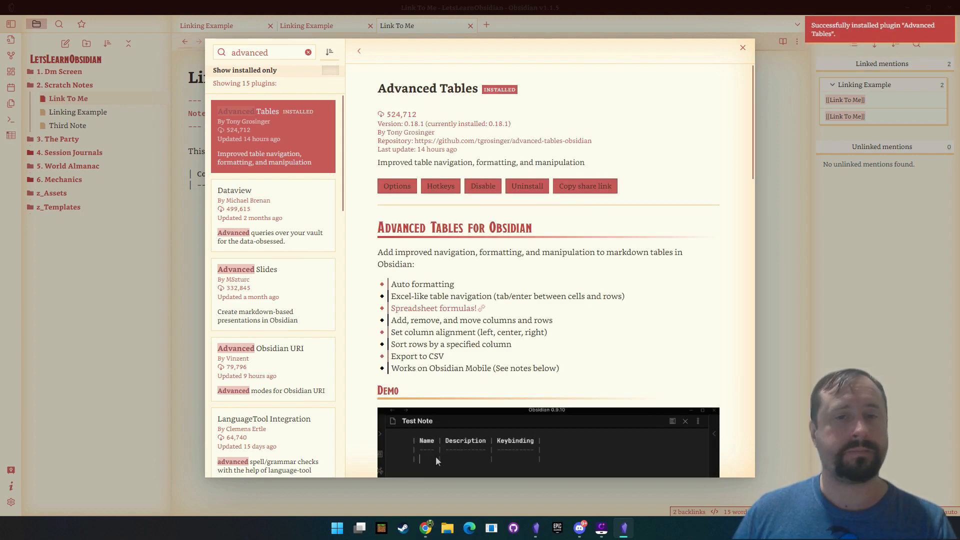
scroll(622, 296, "down", 10)
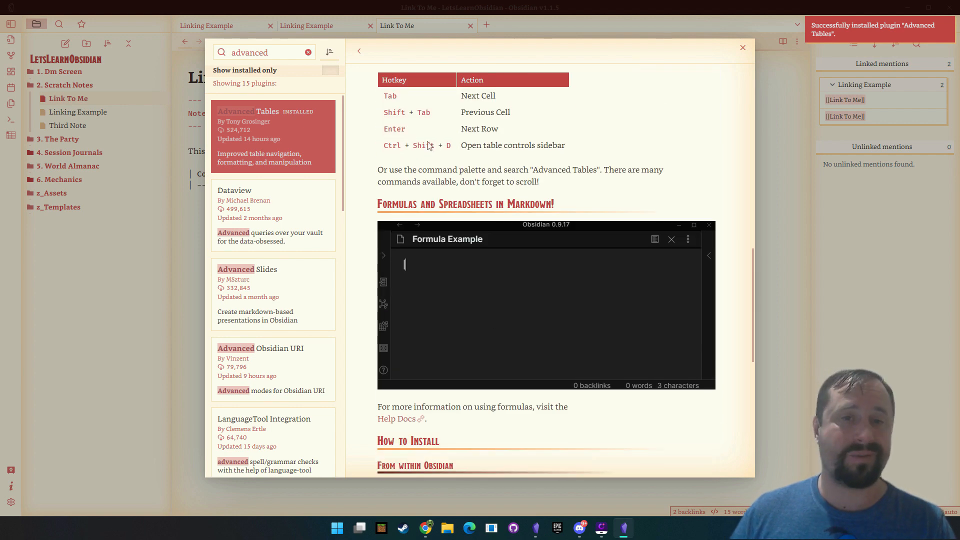
scroll(646, 238, "down", 5)
left_click(774, 135)
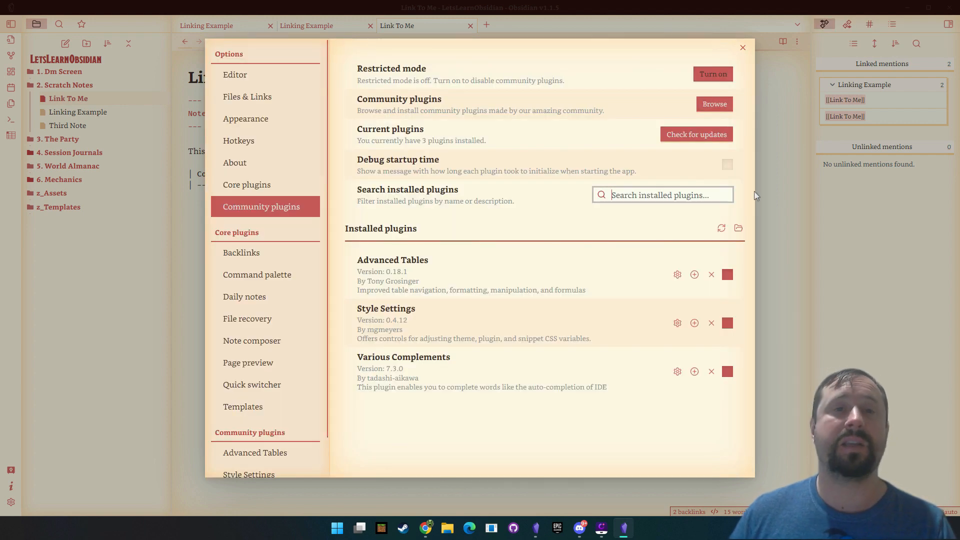
left_click(761, 191)
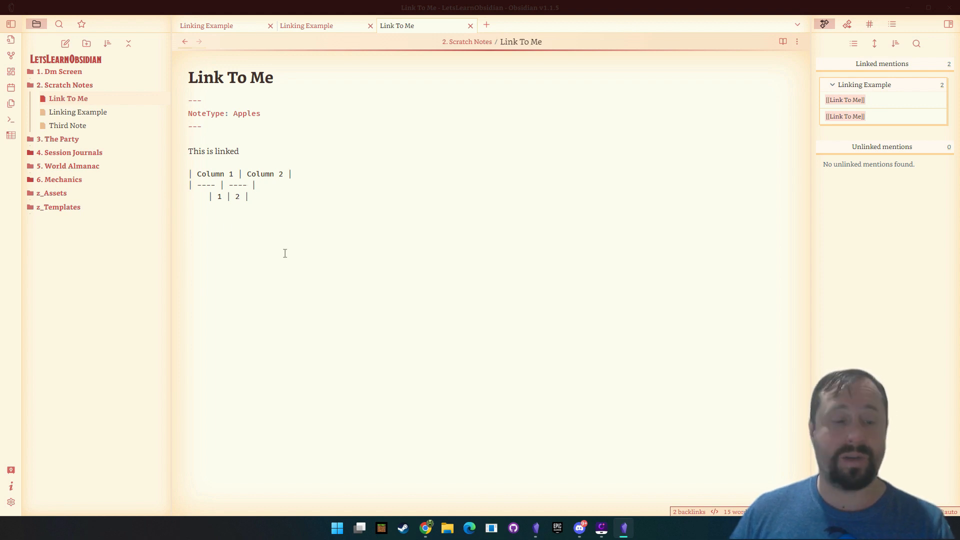
Step: Auto-format the Column 1 / Column 2 table in the Link To Me note with Advanced Tables
key("Tab")
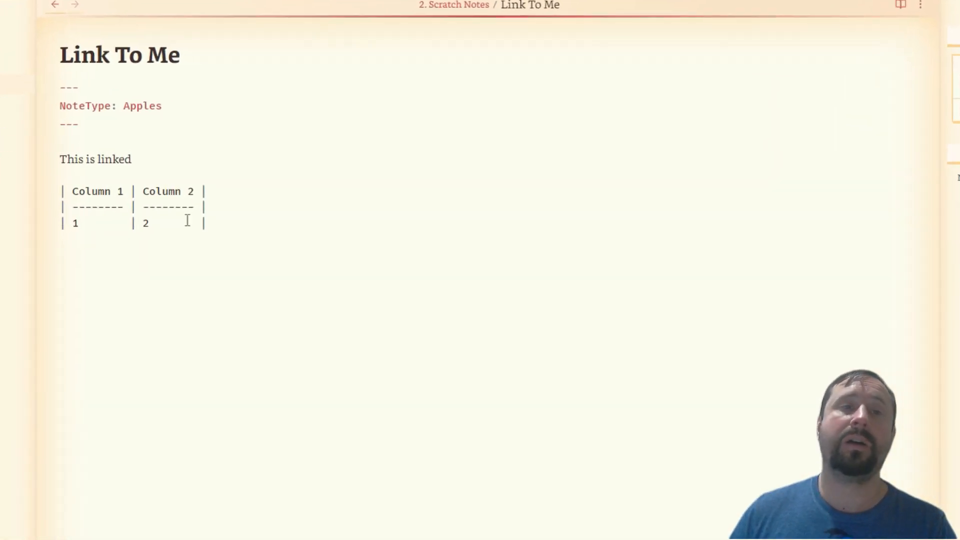
left_click_drag(294, 196, 264, 190)
left_click_drag(144, 220, 30, 197)
left_click(320, 259)
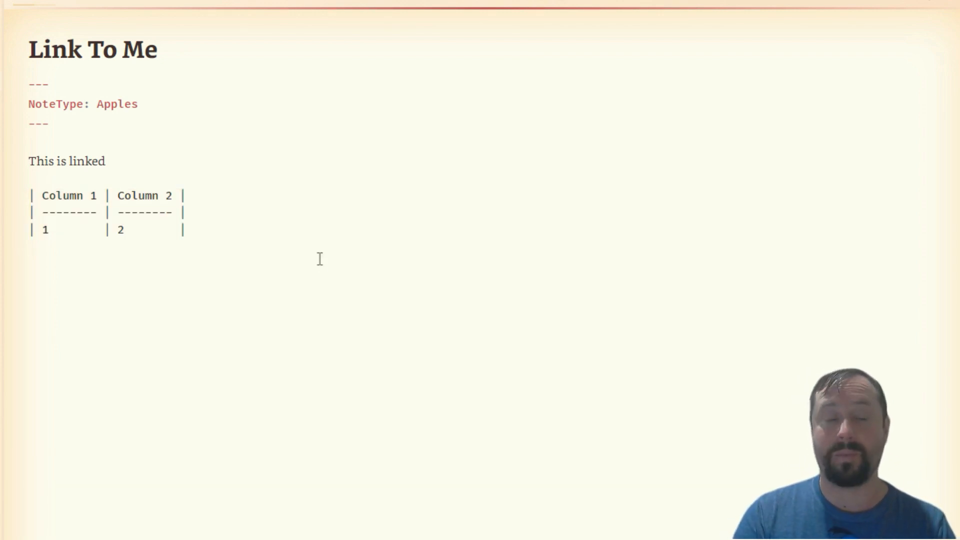
Step: Jump from the first to the second cell in the table's header and values rows to test cell navigation
left_click(71, 225)
key("Tab")
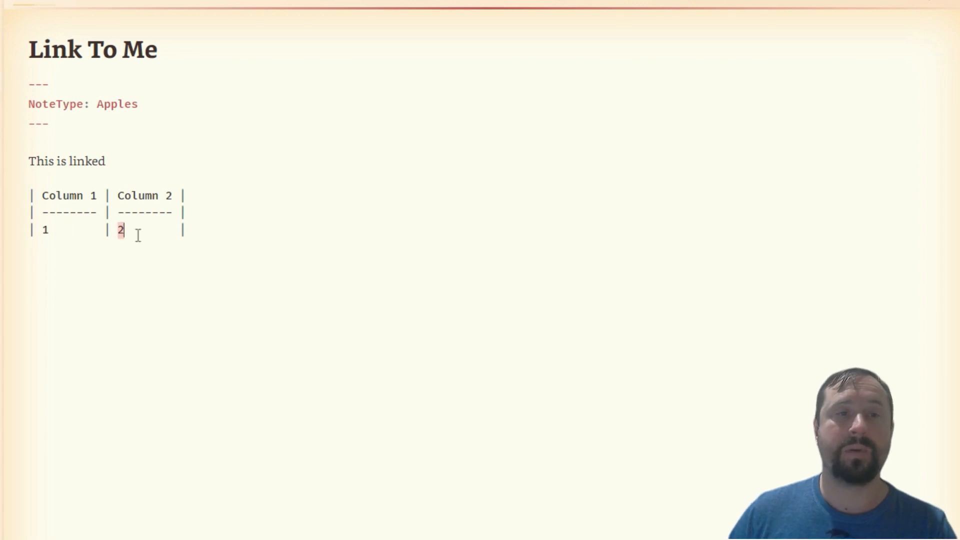
left_click(83, 197)
key("Tab")
left_click(58, 229)
key("Tab")
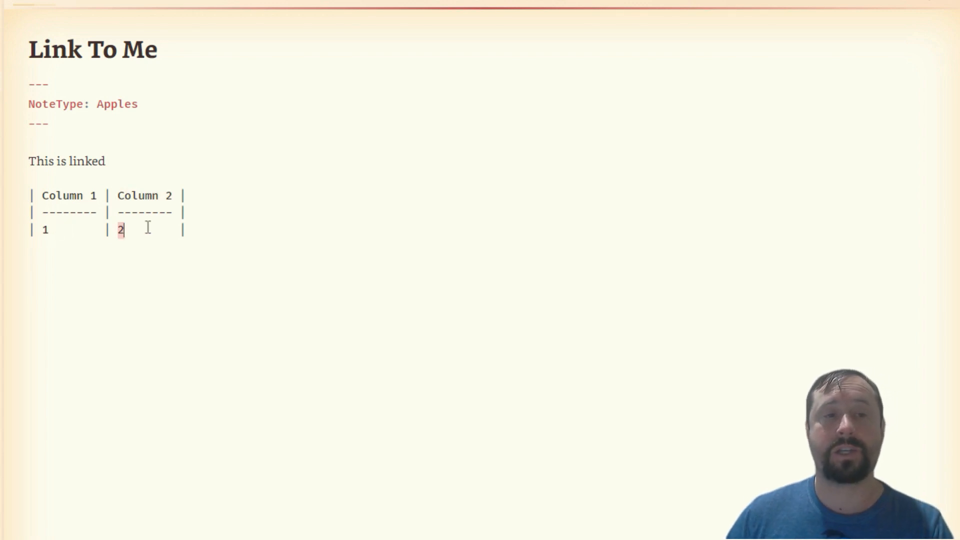
Step: Add a second auto-formatted table with headers Column 1 and Column 2 below the first table in the Link To Me note
left_click(102, 298)
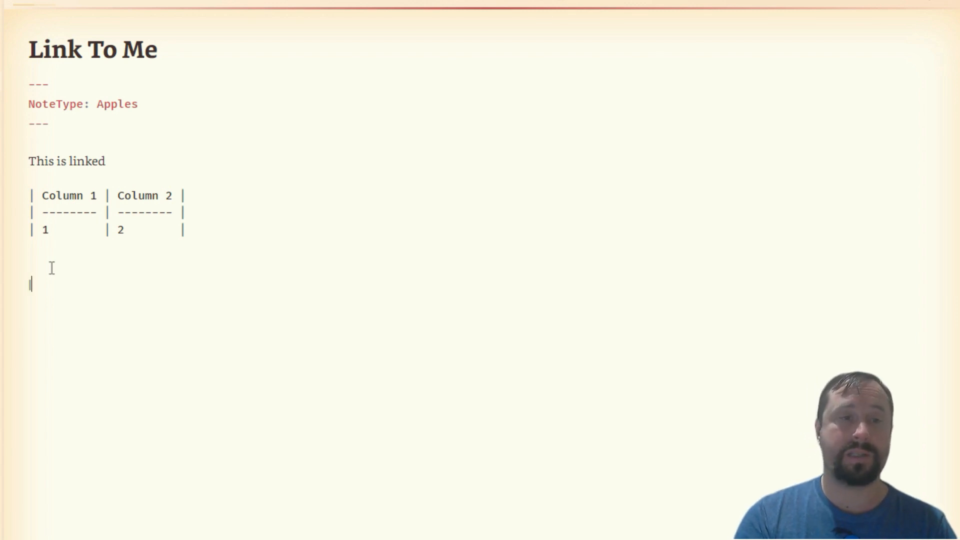
type("| Column ")
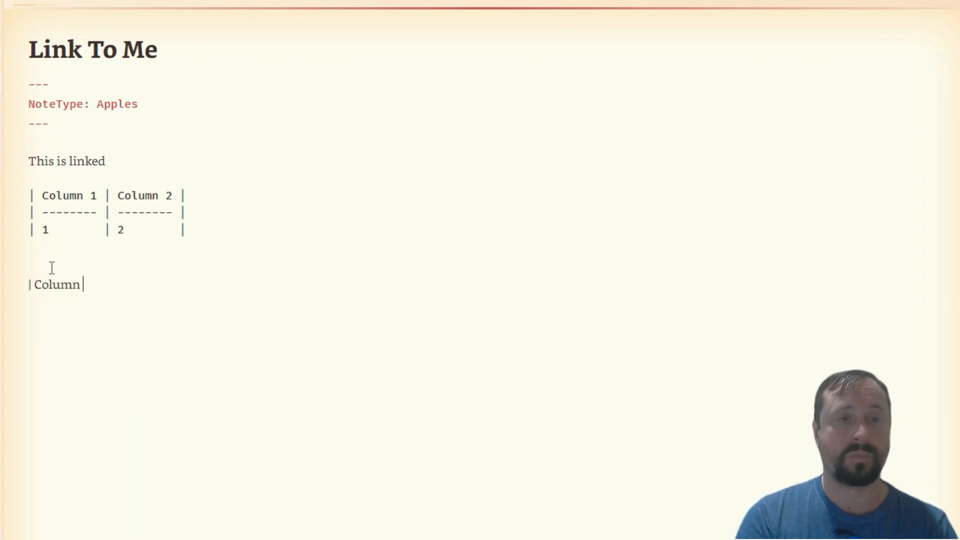
type("1 |")
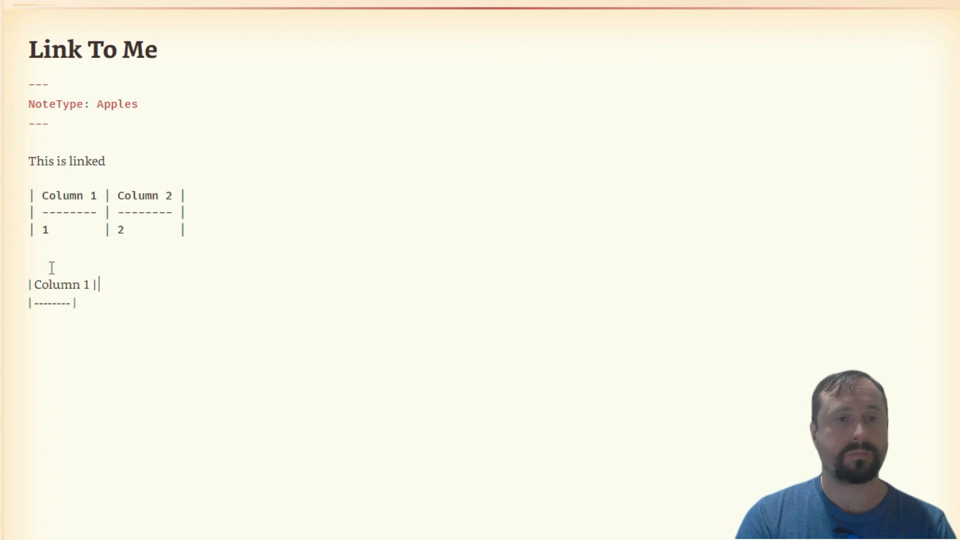
type(" Column 2")
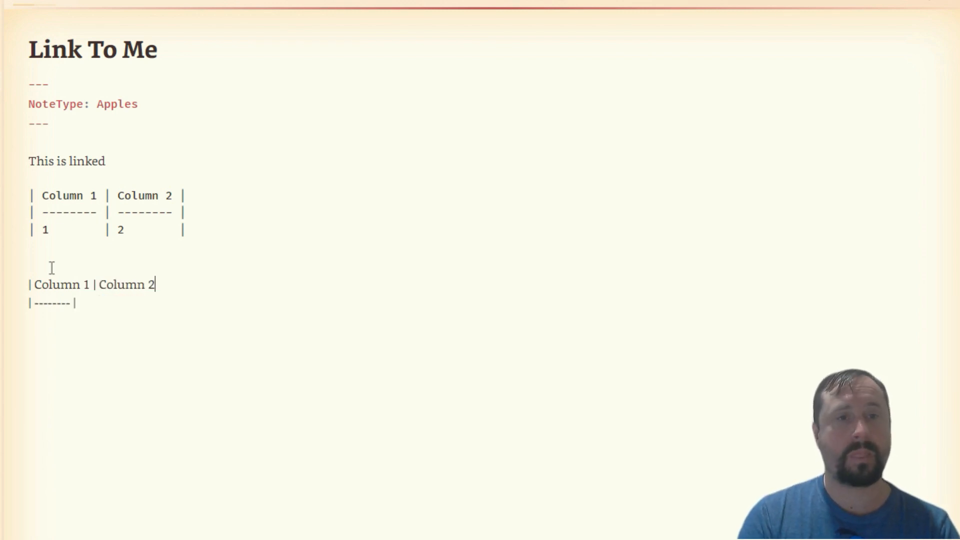
key("Return")
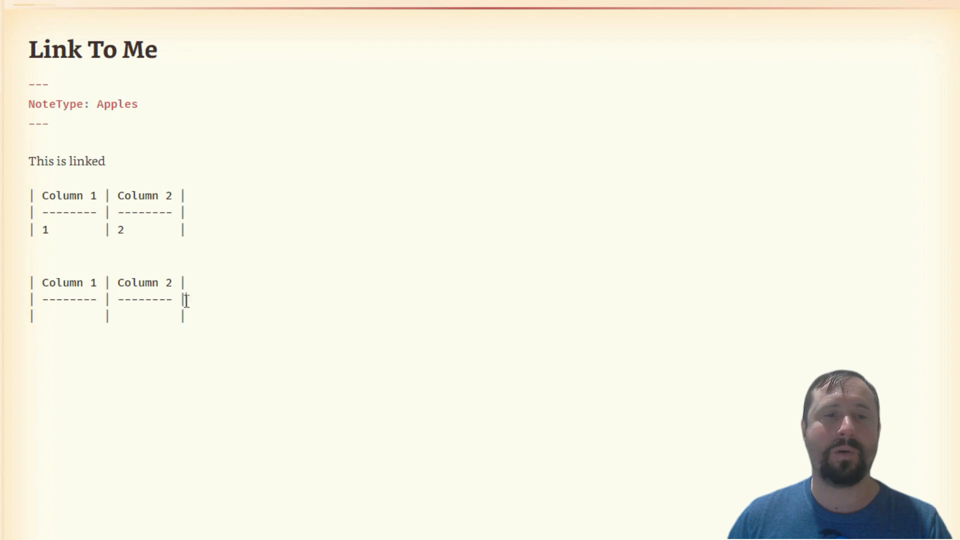
Step: Fill the second table's empty row with 1 under Column 1 and 2 under Column 2, and leave the table
left_click_drag(184, 301, 34, 313)
left_click(35, 313)
type("1")
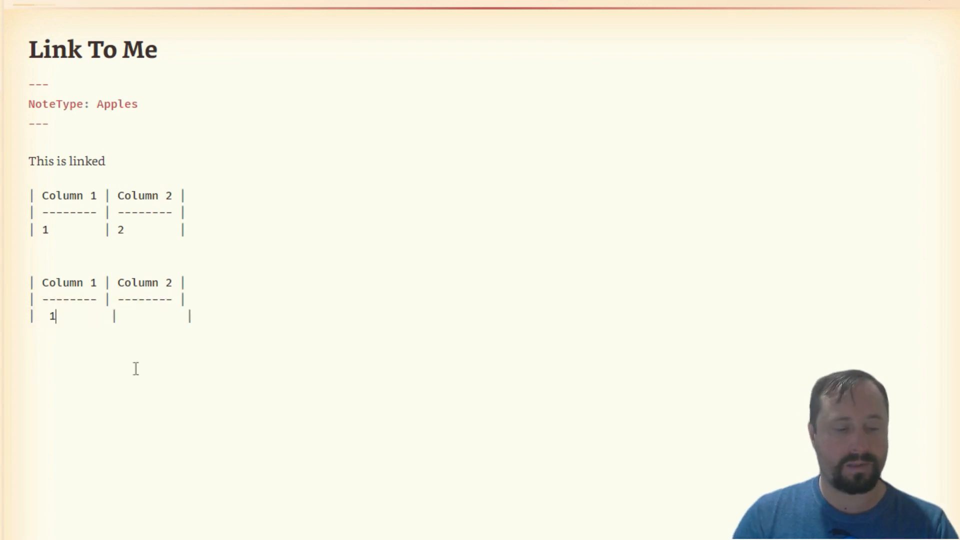
key("Tab")
type("2")
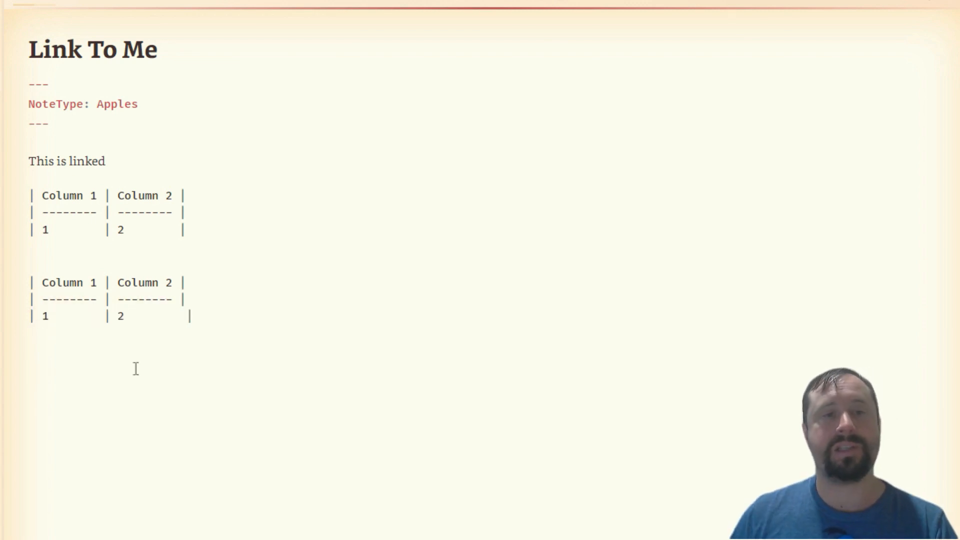
key("Tab")
left_click(201, 334)
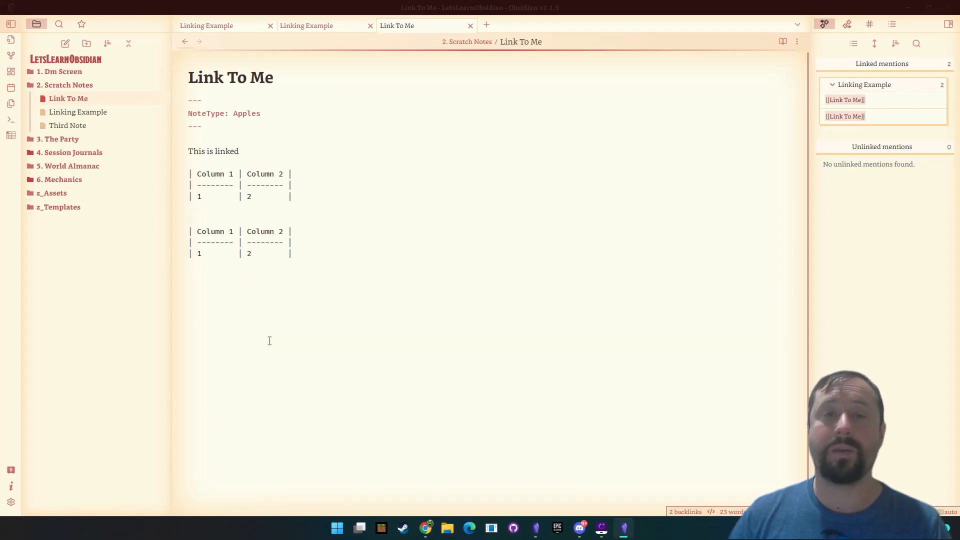
left_click_drag(308, 269, 153, 156)
left_click(569, 251)
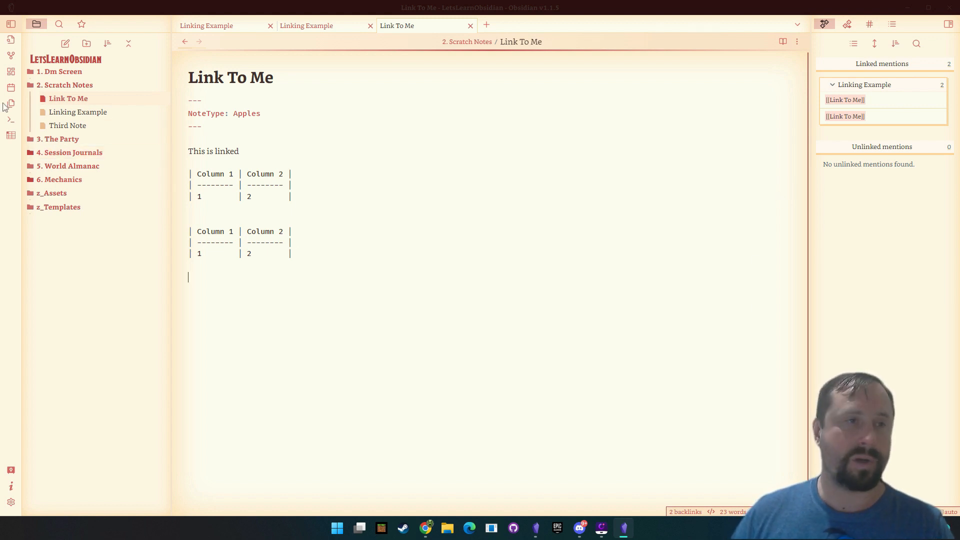
Step: Collapse and expand the 2. Scratch Notes folder several times to examine how a folder without its own note behaves
left_click(112, 89)
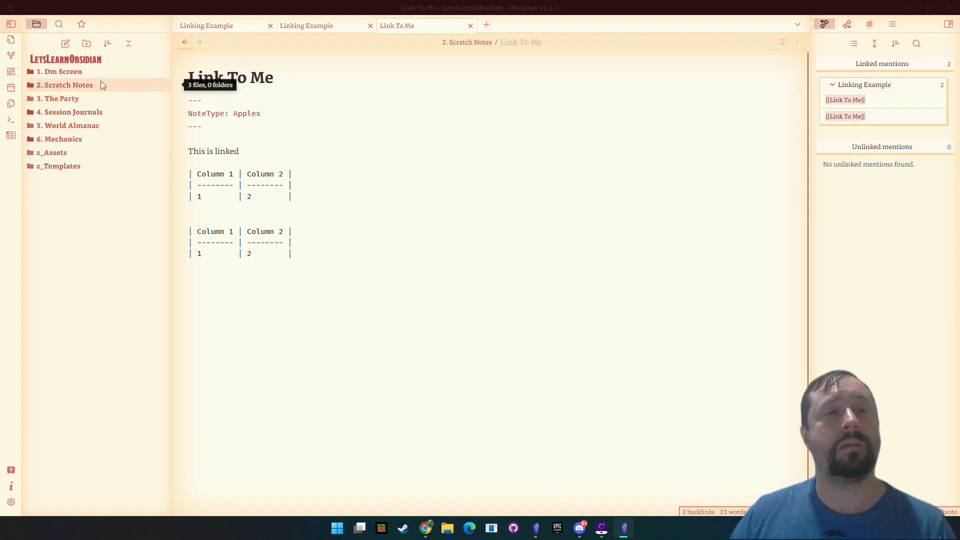
left_click(103, 85)
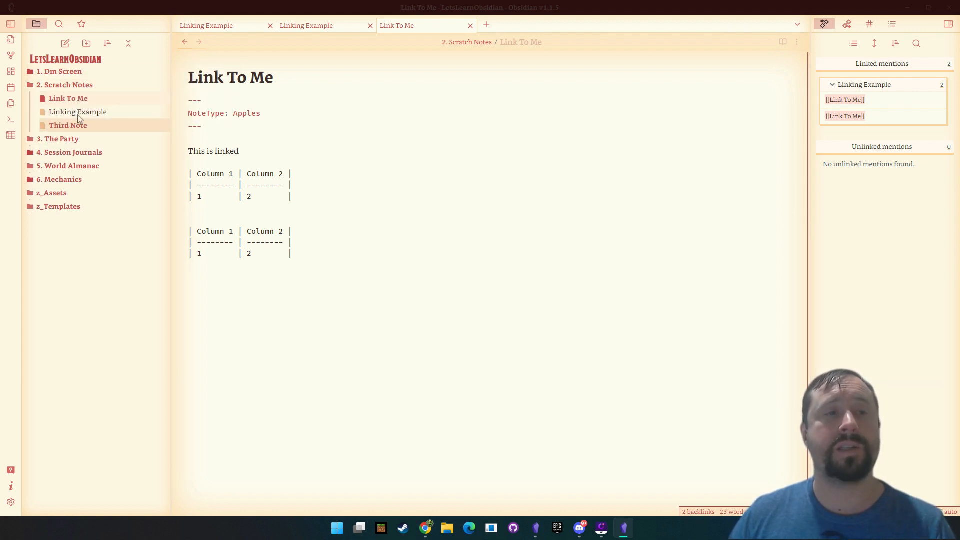
left_click(78, 113)
left_click(72, 99)
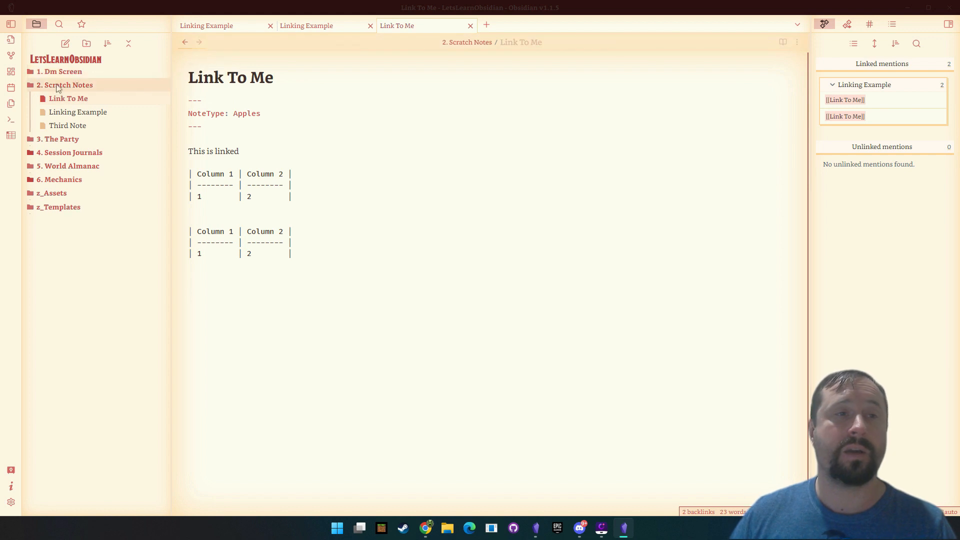
left_click(57, 86)
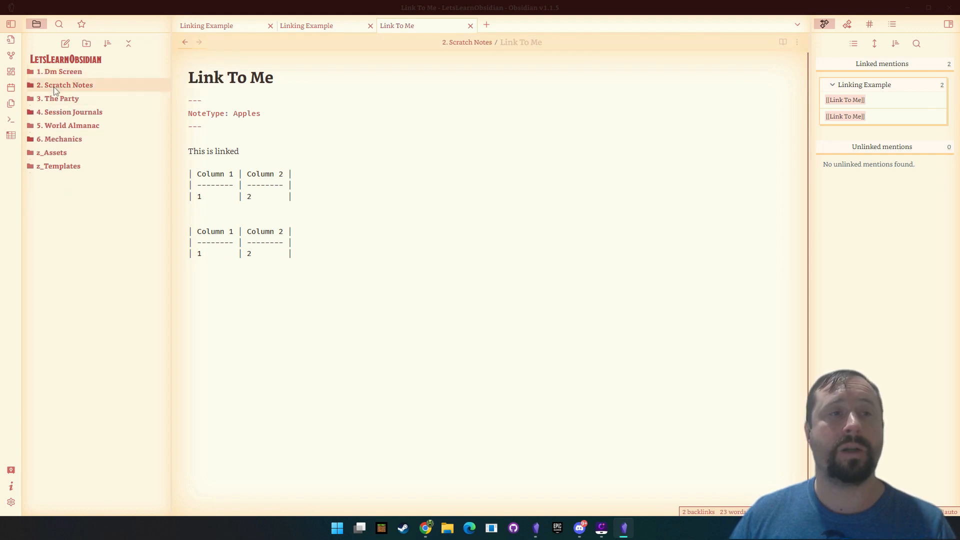
left_click(84, 88)
left_click(84, 89)
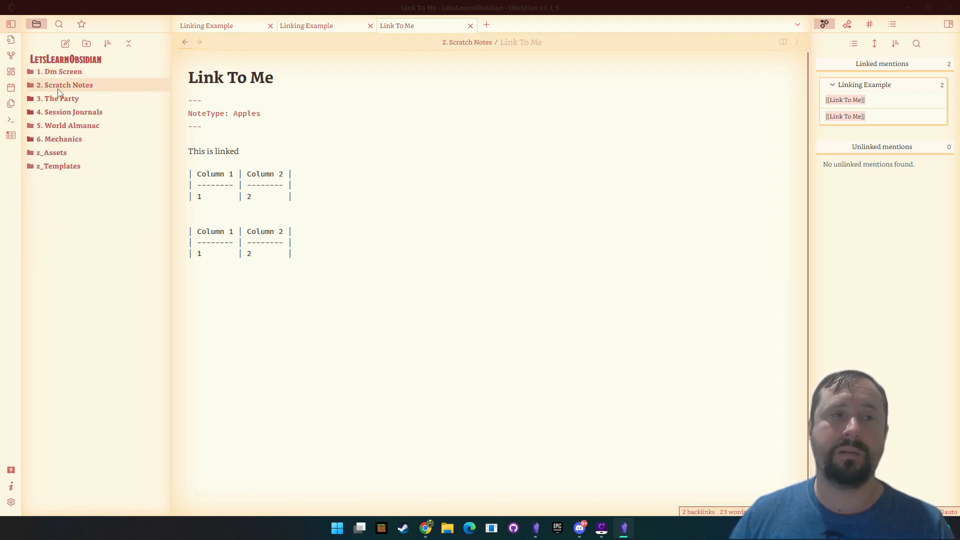
left_click(58, 88)
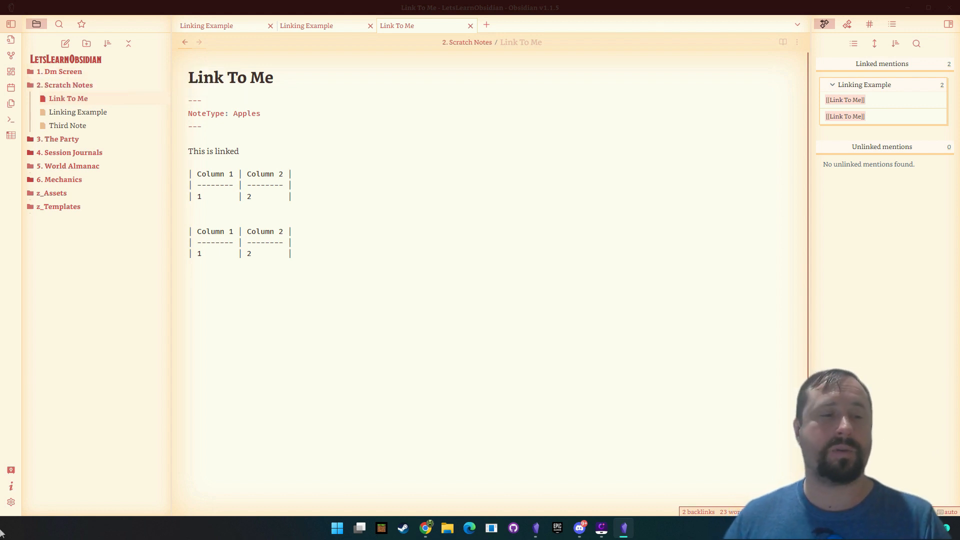
Step: Search the community plugins for "Folder Note", and install and enable AidenLx's Folder Note
left_click(11, 502)
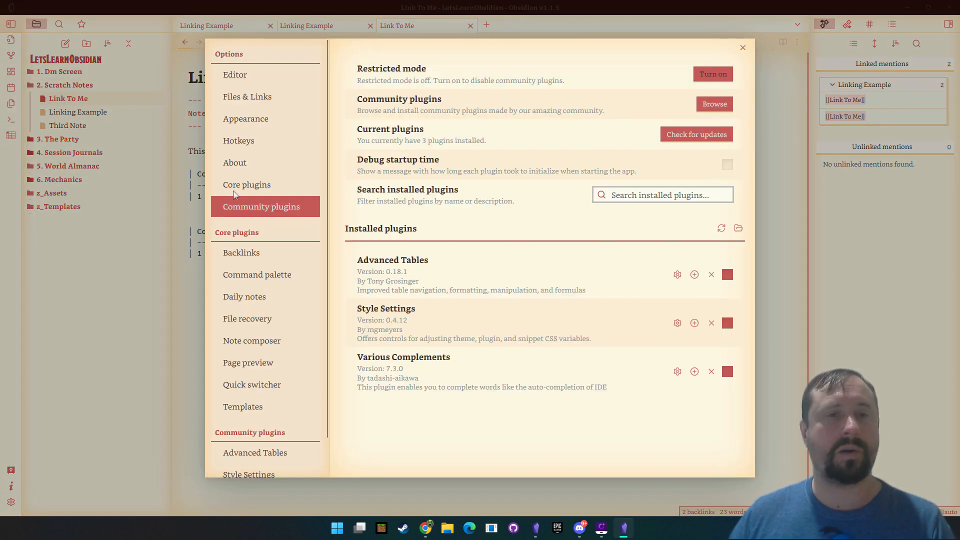
left_click(710, 108)
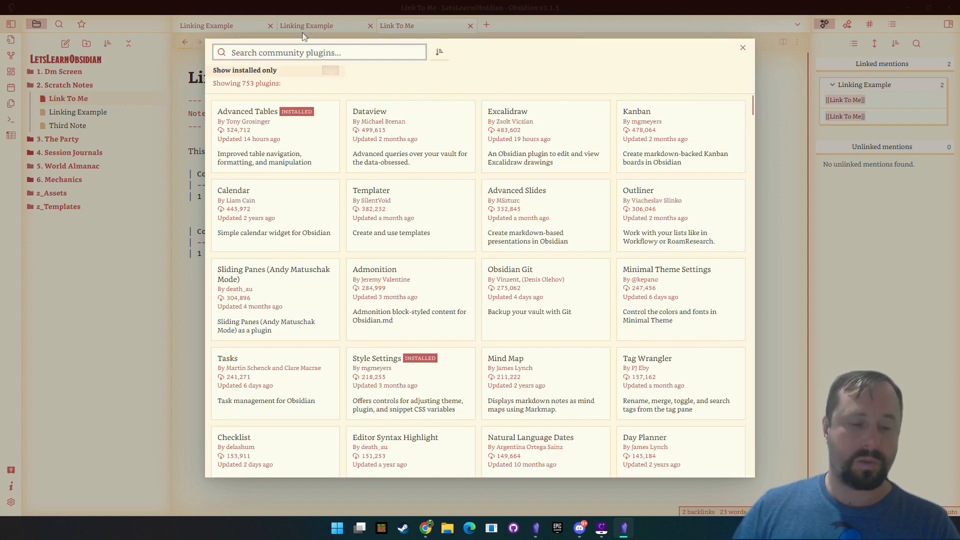
type("Folder Note")
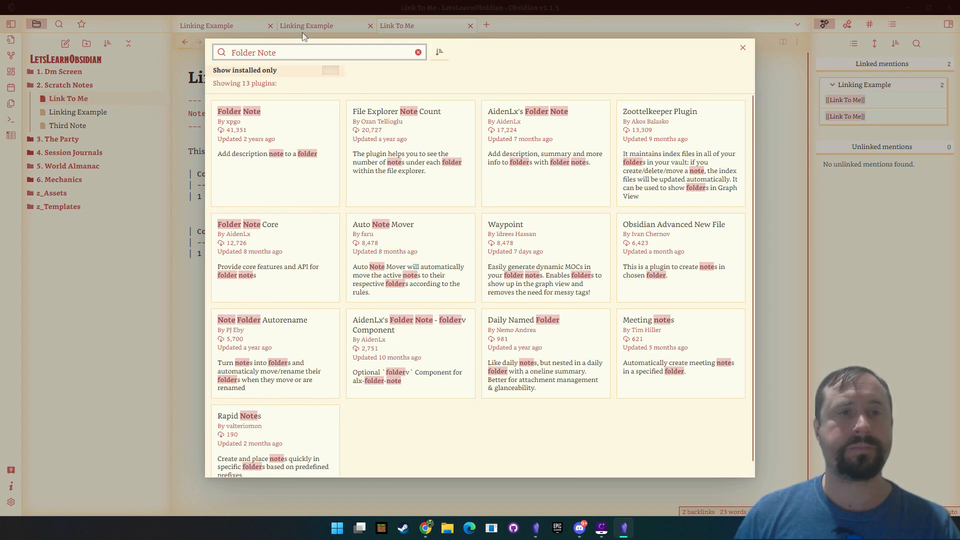
left_click(483, 425)
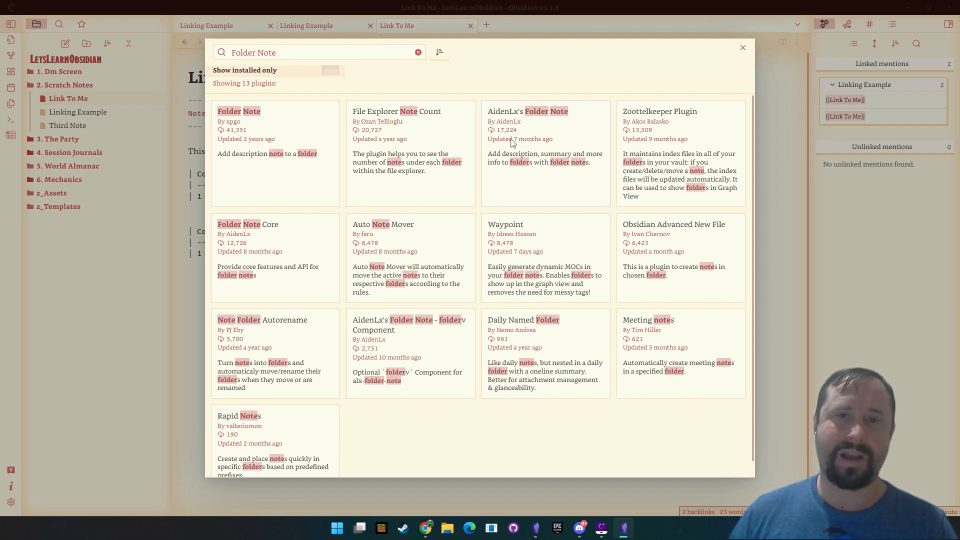
left_click(525, 128)
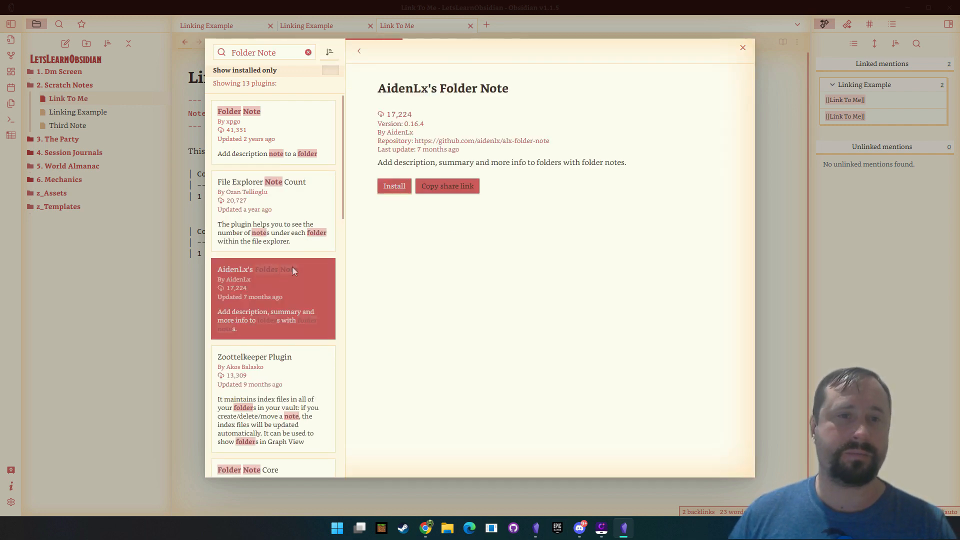
left_click(394, 186)
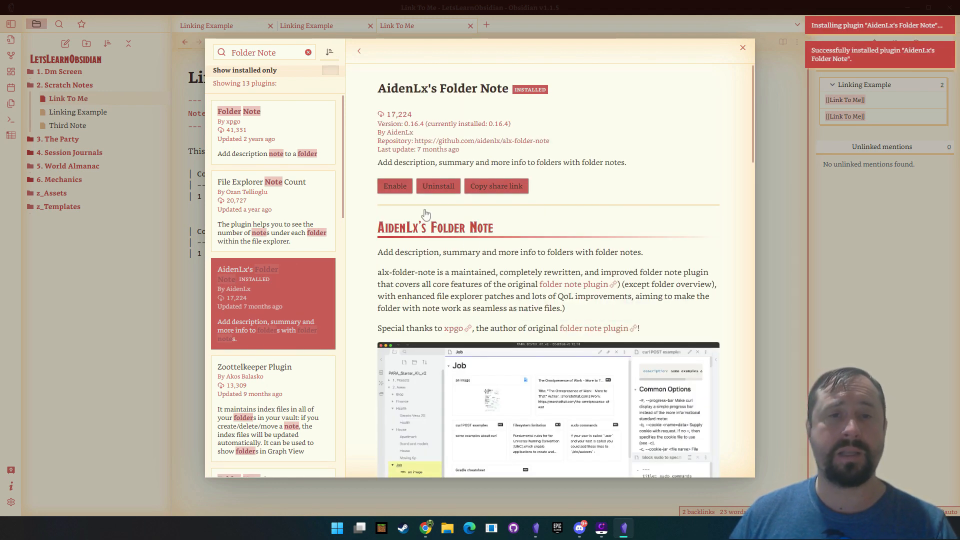
left_click(397, 186)
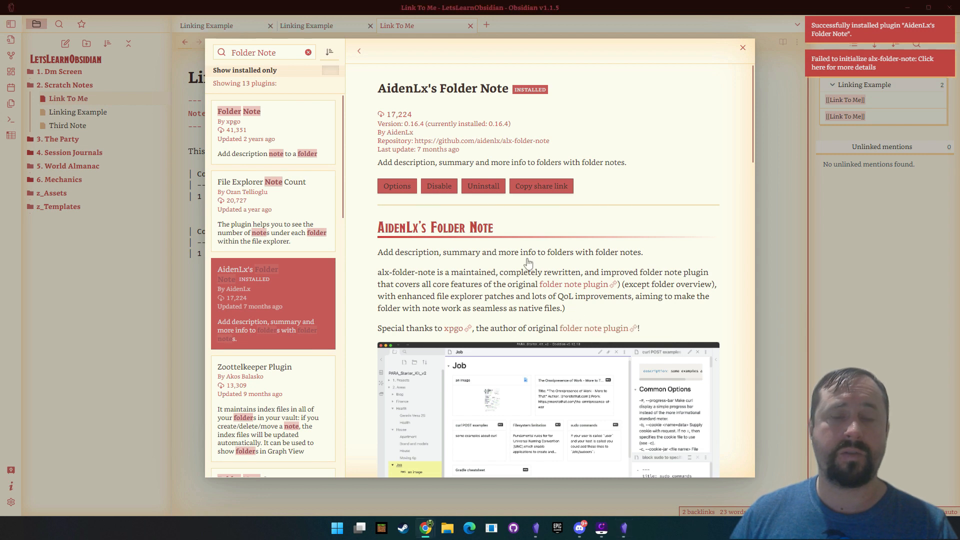
Step: Install and enable the Folder Note Core plugin from the same search list, and close the settings
double_click(282, 55)
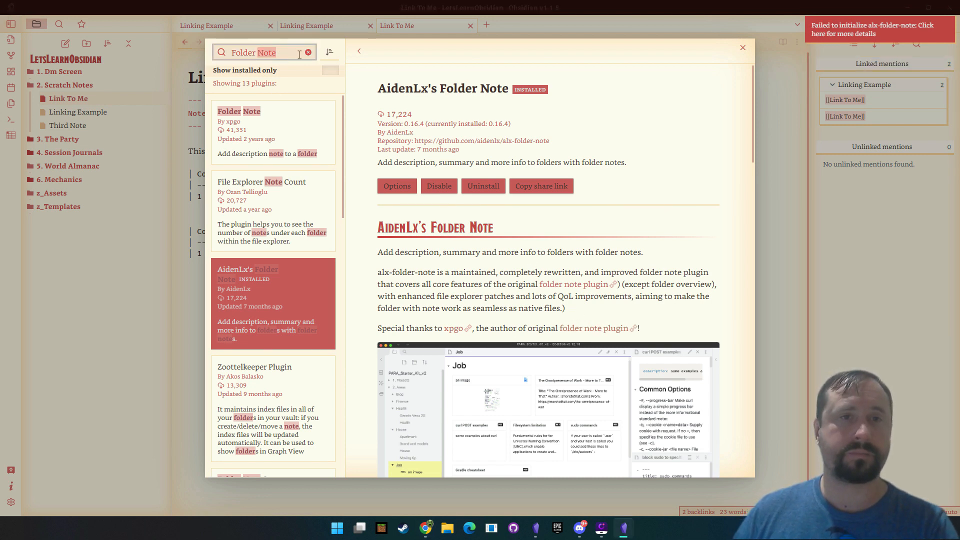
scroll(292, 274, "down", 5)
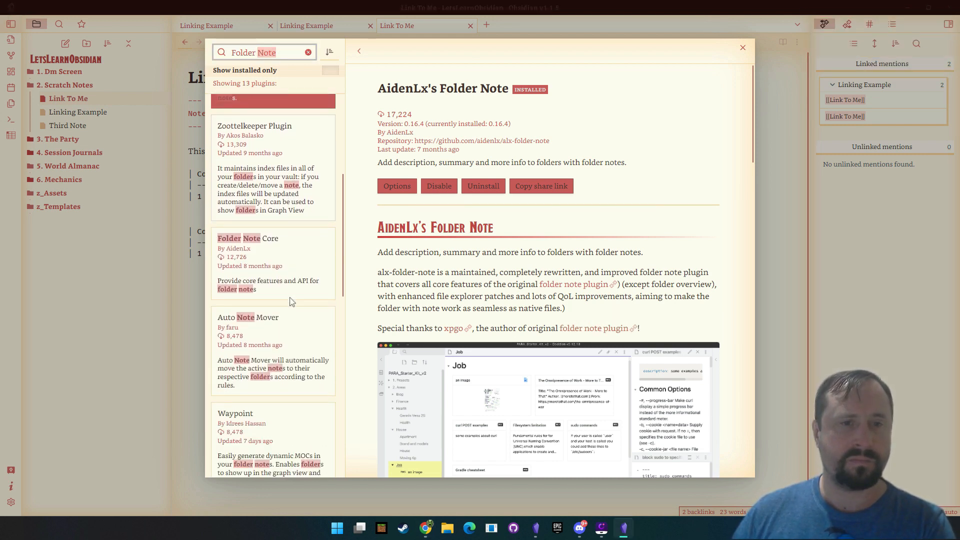
scroll(293, 301, "down", 1)
left_click(280, 210)
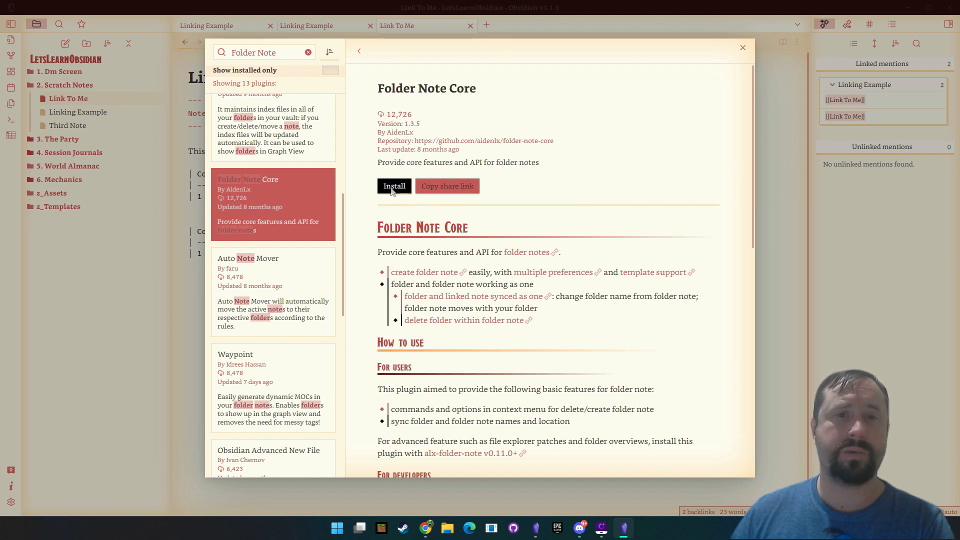
left_click(393, 190)
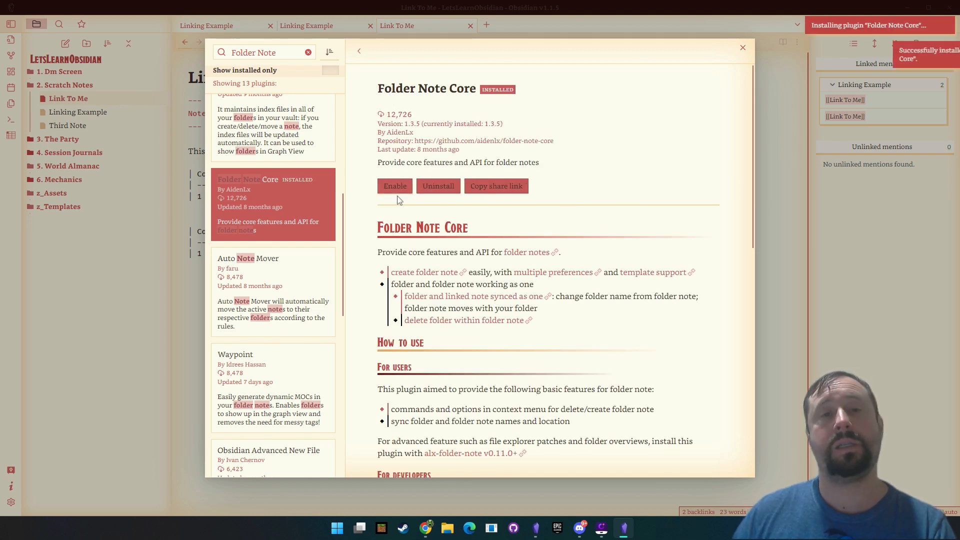
left_click(401, 185)
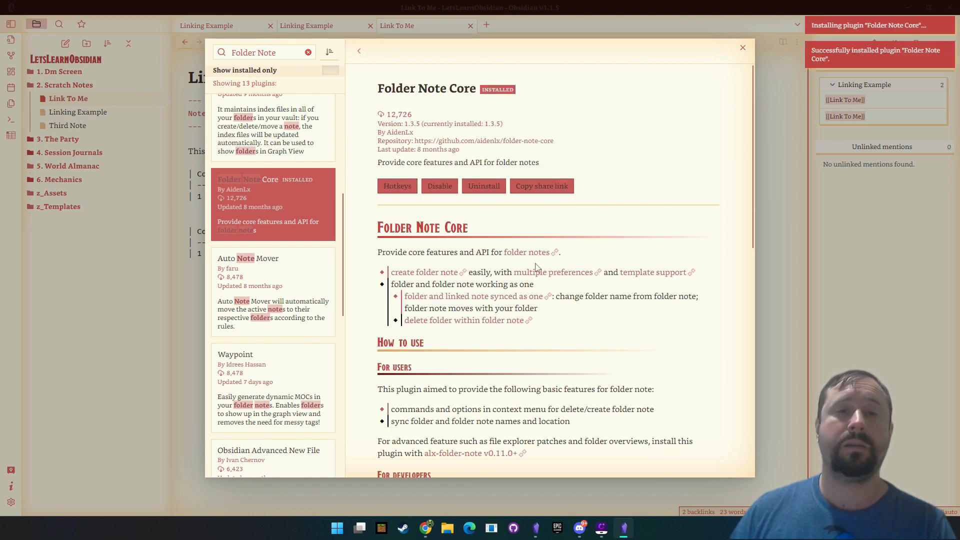
left_click(742, 48)
left_click(784, 107)
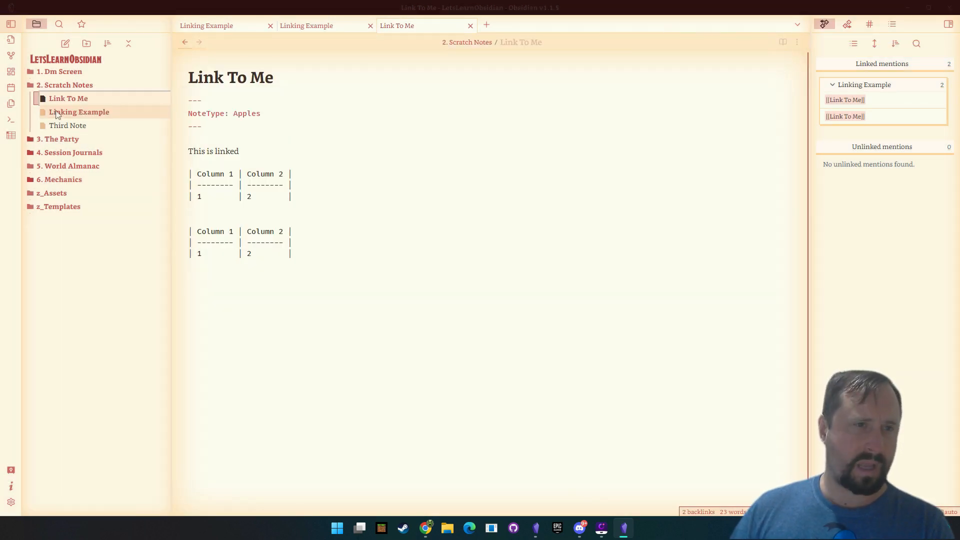
Step: Create a folder note for the 3. The Party folder
left_click(61, 142)
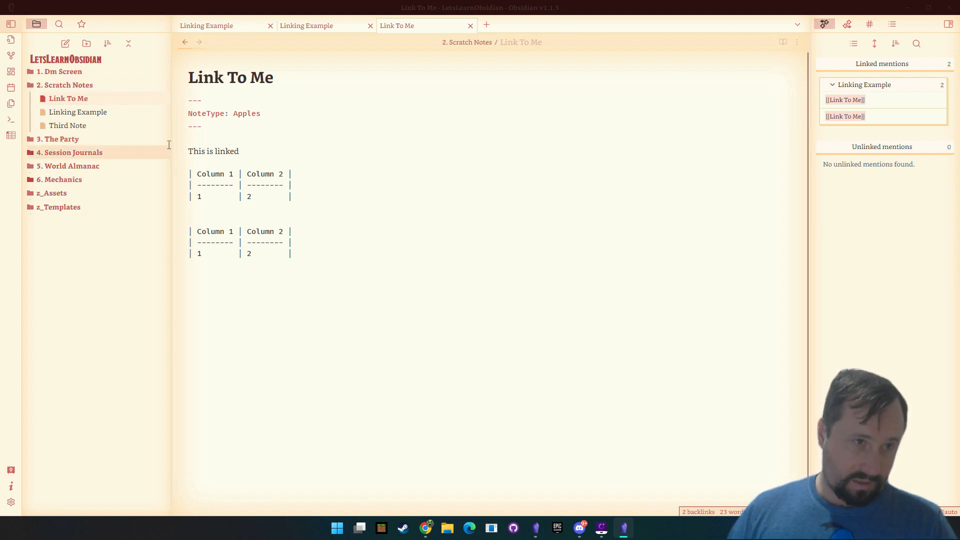
right_click(52, 140)
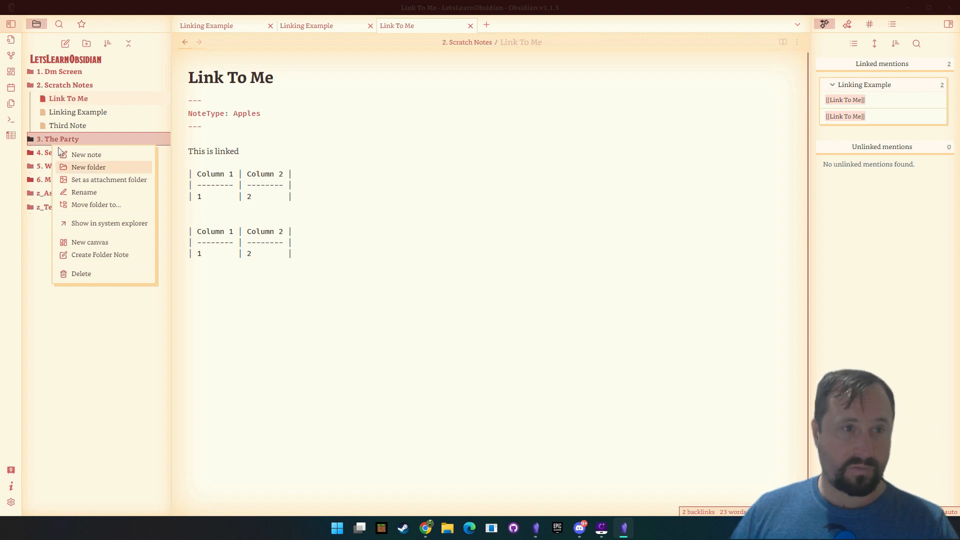
left_click(84, 256)
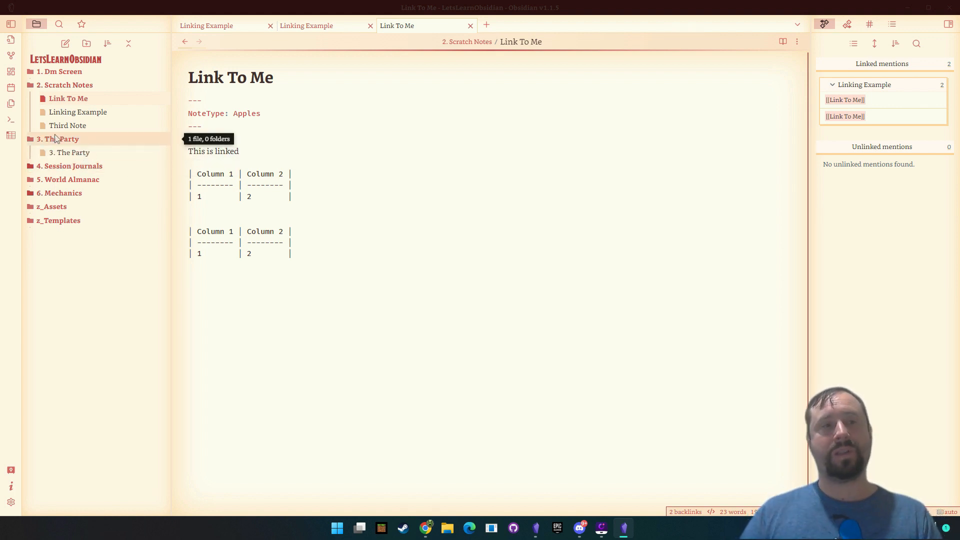
Step: Expand and collapse the 3. The Party folder and step through the note history to check whether its folder note opens
left_click(83, 140)
left_click(148, 140)
left_click(148, 141)
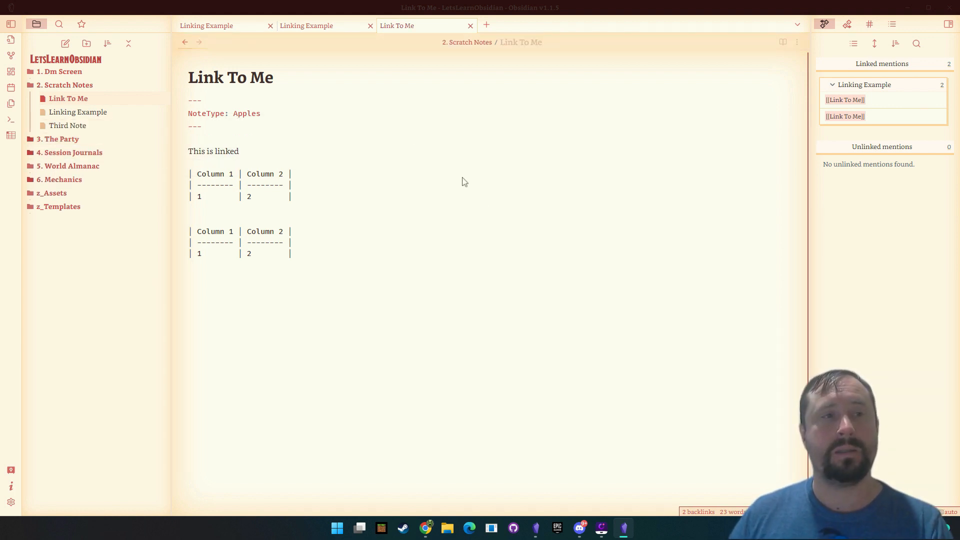
left_click(185, 42)
left_click(199, 42)
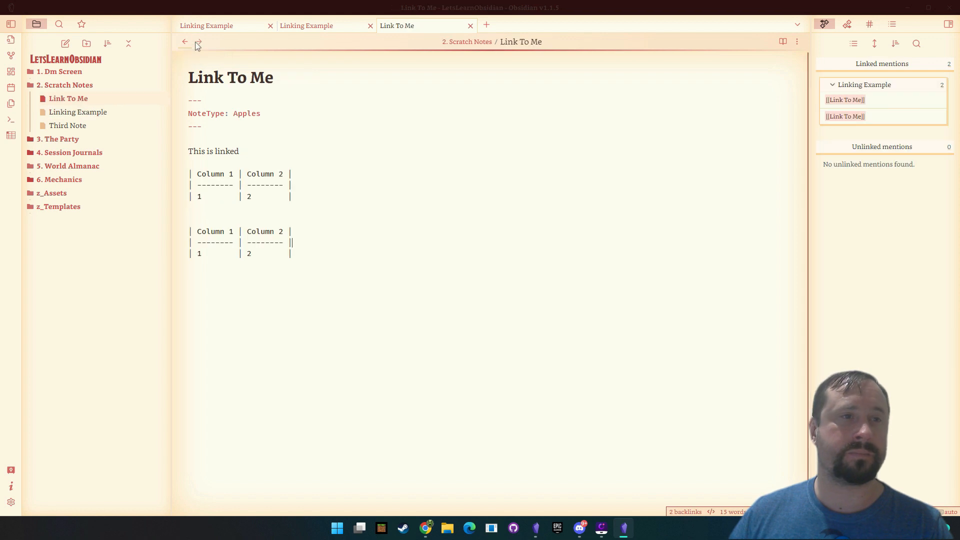
left_click(69, 143)
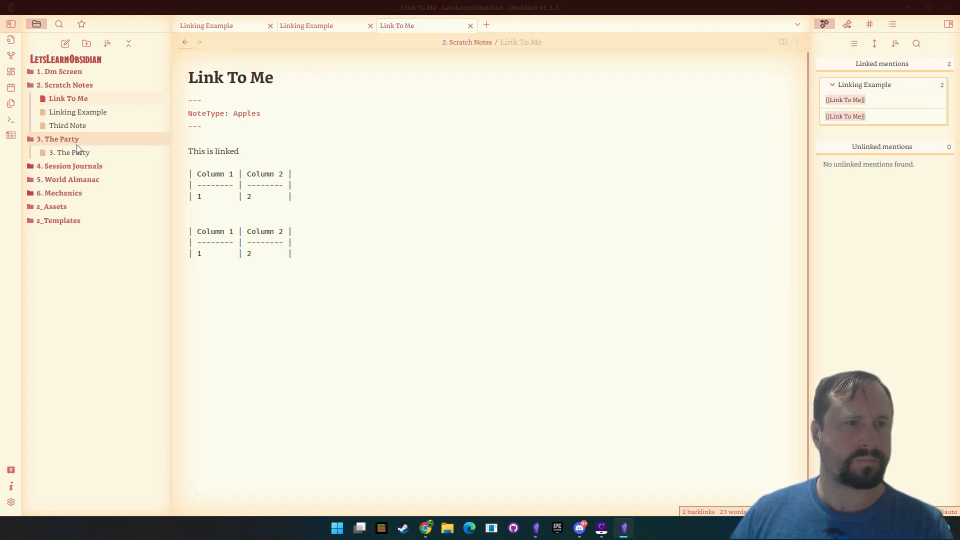
left_click(127, 145)
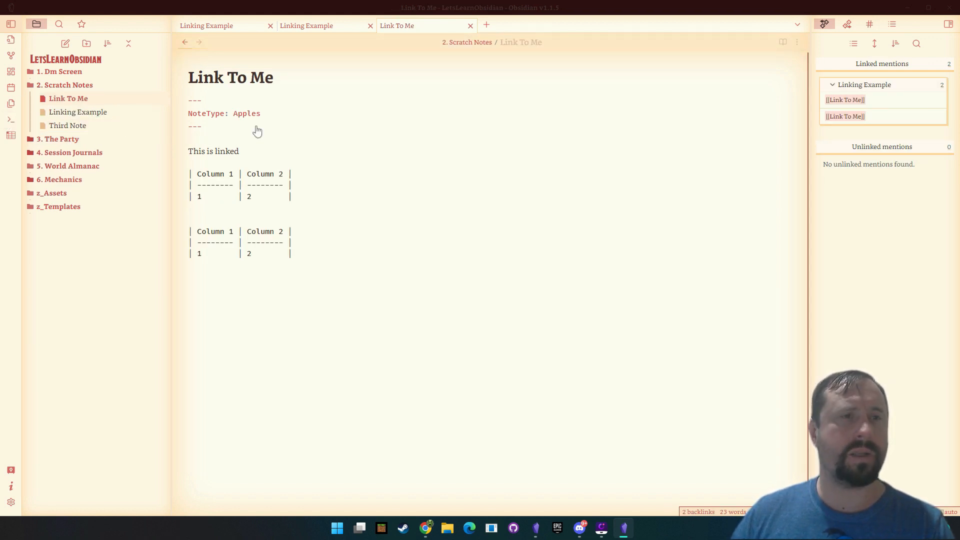
Step: Run the command that reloads the app without saving
left_click(11, 120)
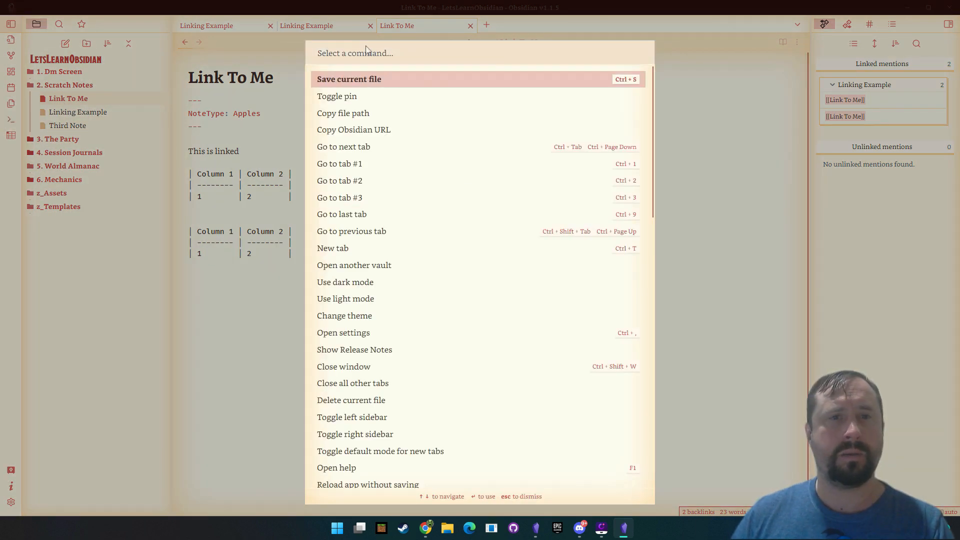
type("reload")
key("Return")
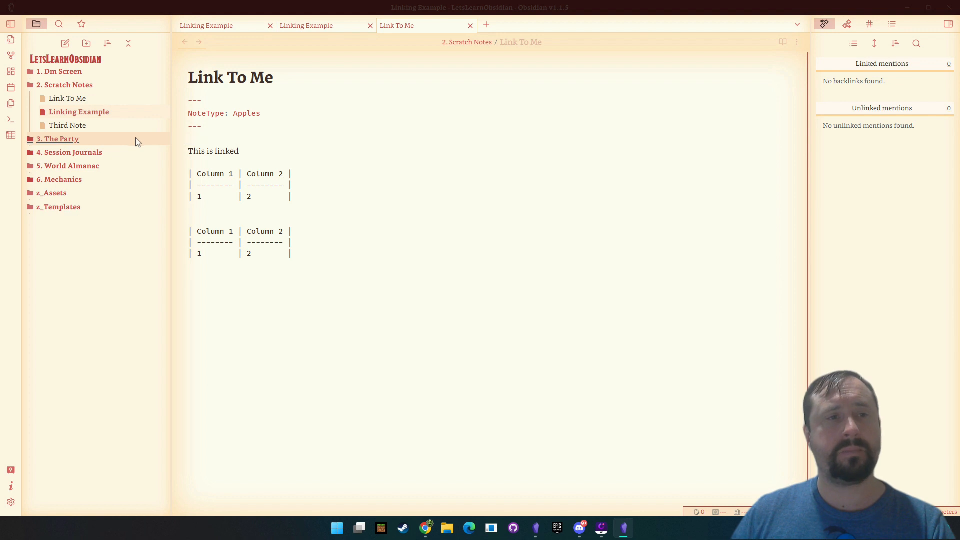
Step: Open the folder note of the 3. The Party folder and toggle the folder open and closed
left_click(32, 142)
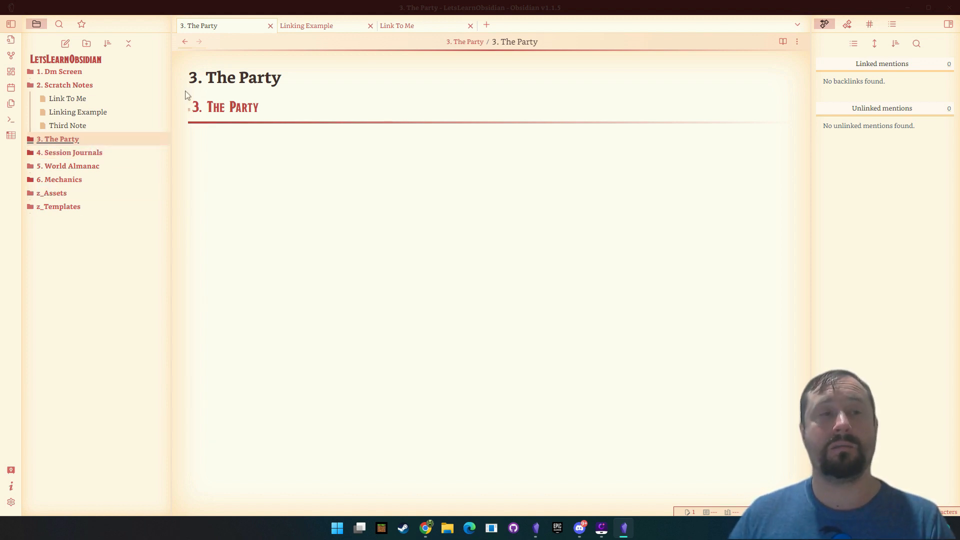
left_click(33, 139)
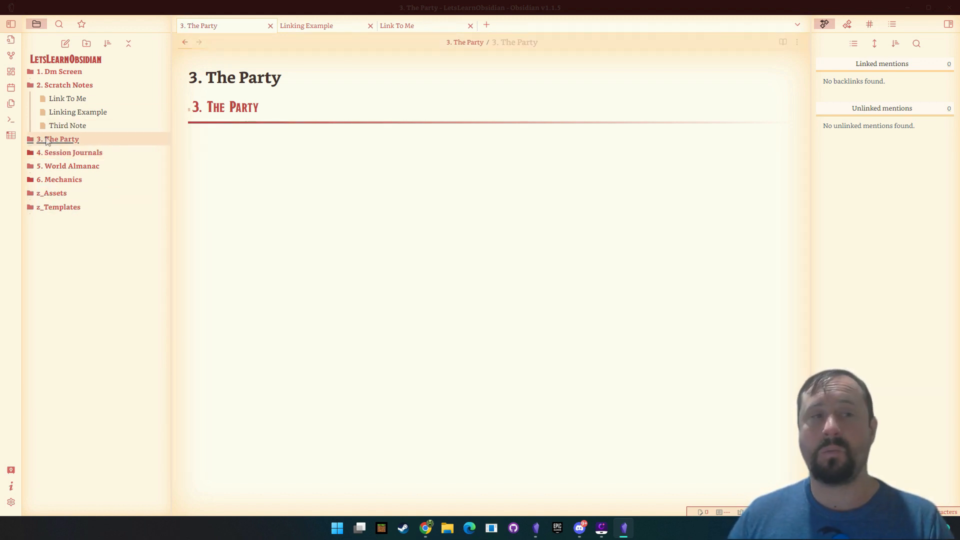
left_click(234, 140)
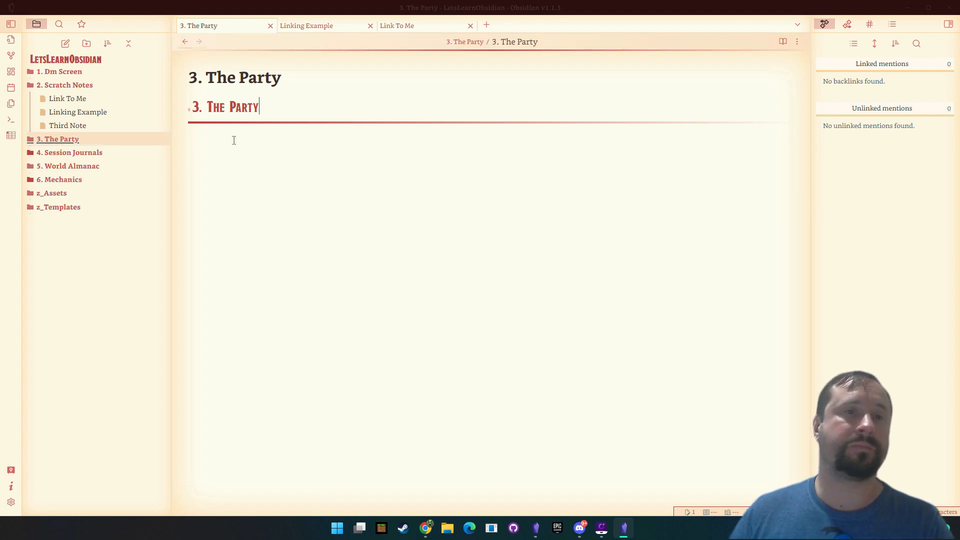
left_click(60, 142)
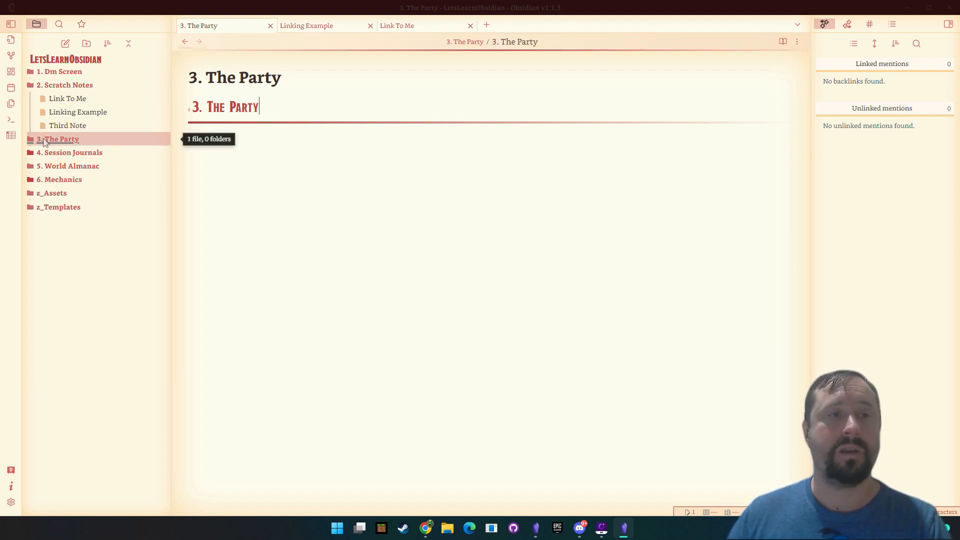
Step: Create a new note named Character 1 in the 3. The Party folder
right_click(69, 140)
left_click(100, 146)
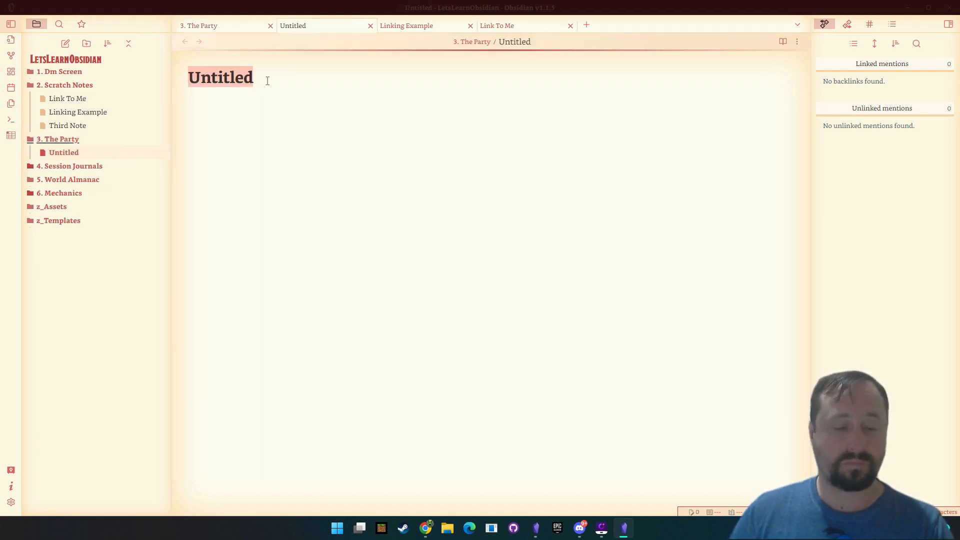
type("Character 1")
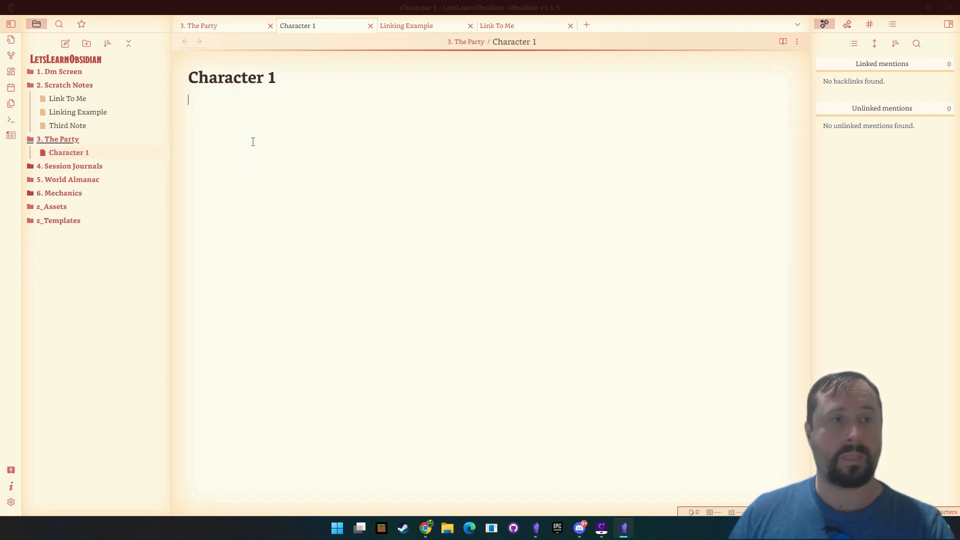
Step: Add a second note named Character 2 to the 3. The Party folder
right_click(64, 140)
left_click(96, 152)
type("Charca")
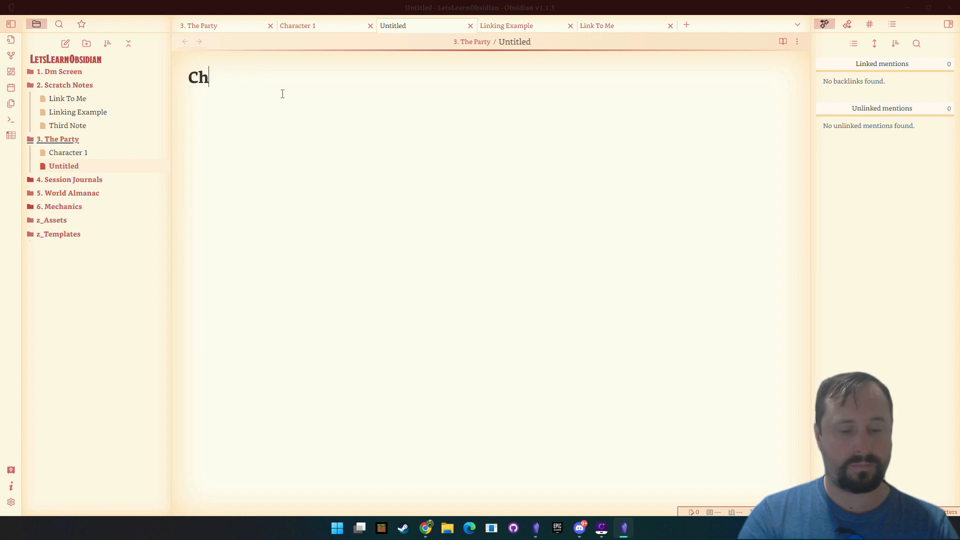
key("BackSpace")
key("BackSpace")
type("acter 2")
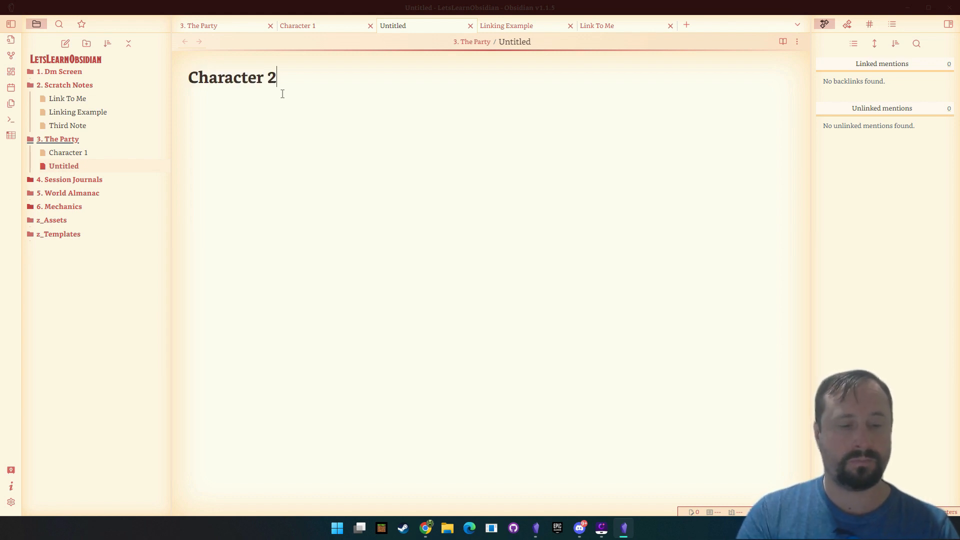
key("Return")
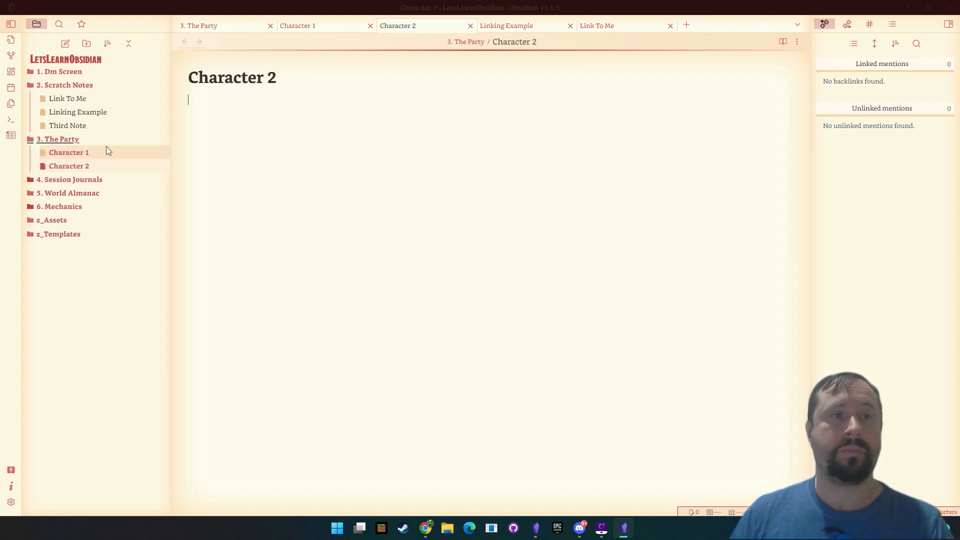
Step: Add a bulleted list with links to Character 1 and Character 2 under the heading of the 3. The Party folder note
left_click(75, 140)
left_click(534, 128)
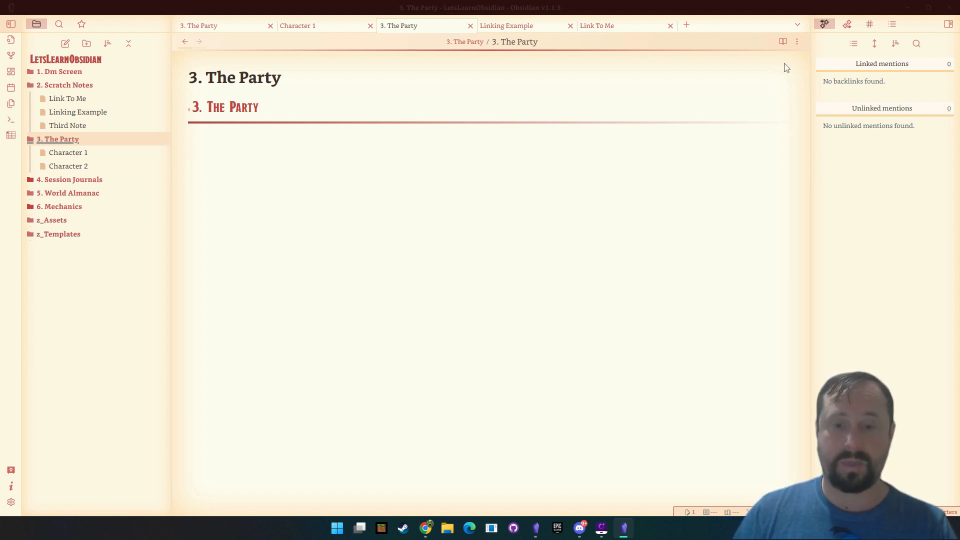
type("Chara")
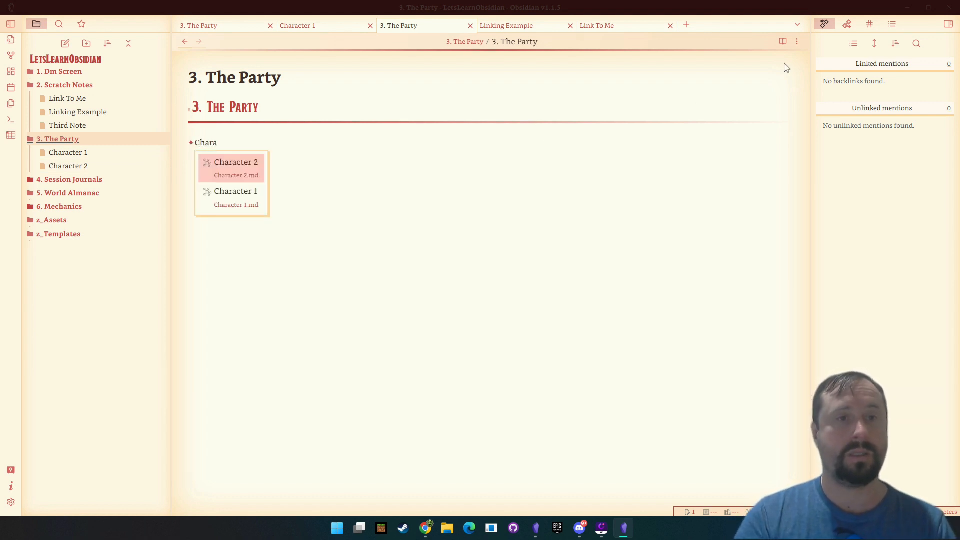
key("Down")
key("Return")
key("Return")
type("[[Charac")
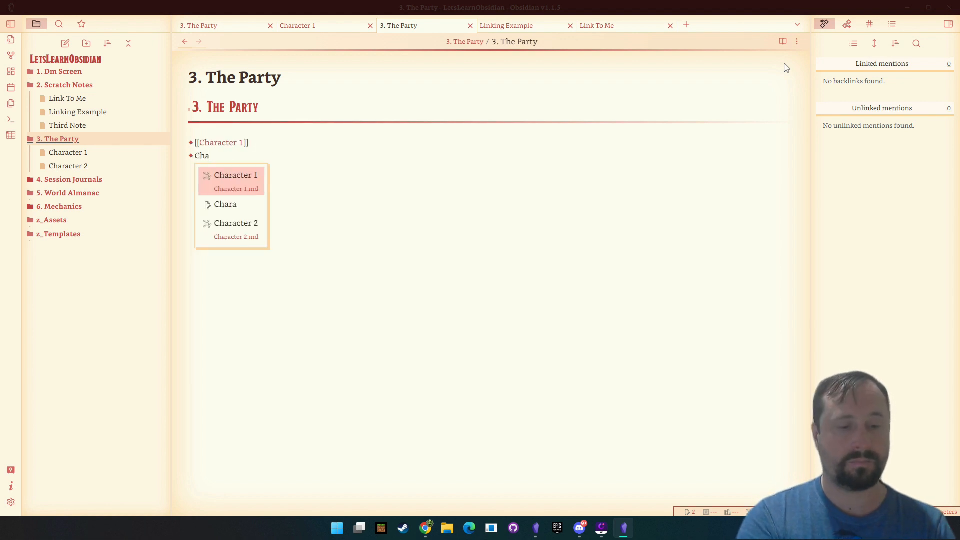
key("Down")
key("Return")
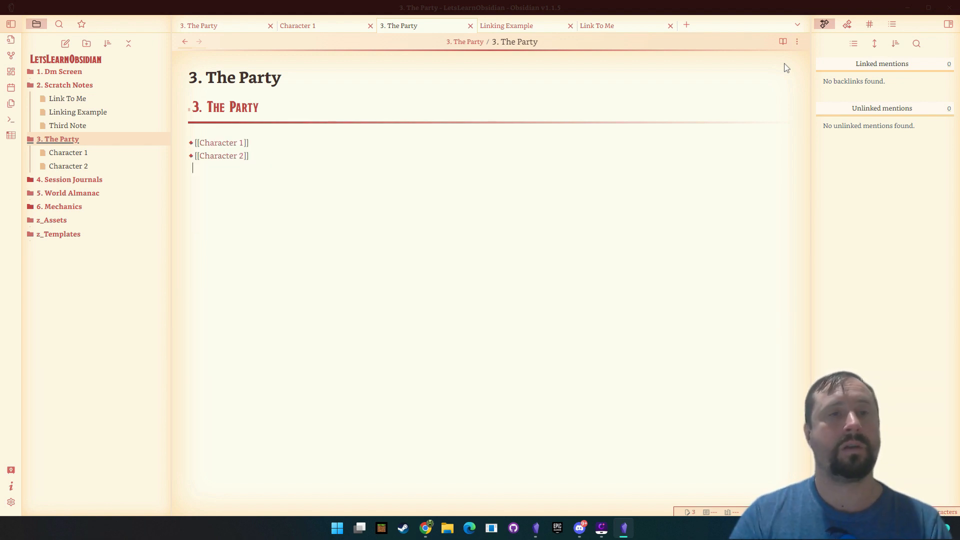
Step: Switch the 3. The Party folder note to reading view to check its character links
left_click(784, 42)
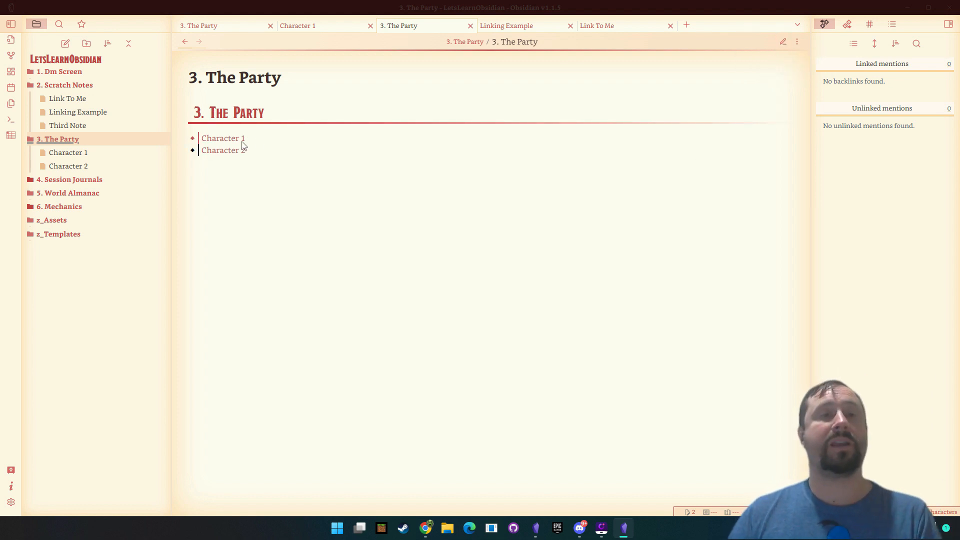
mouse_move(239, 146)
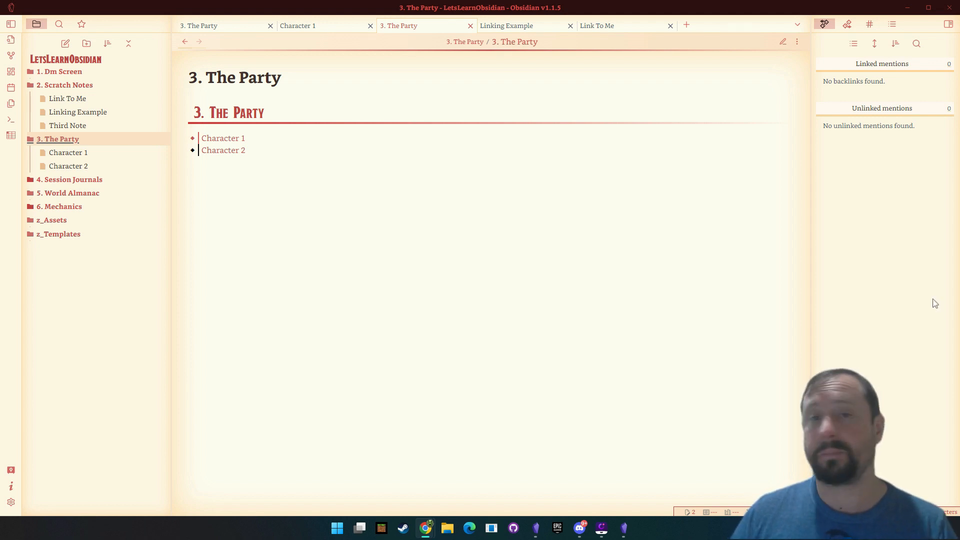
left_click(460, 213)
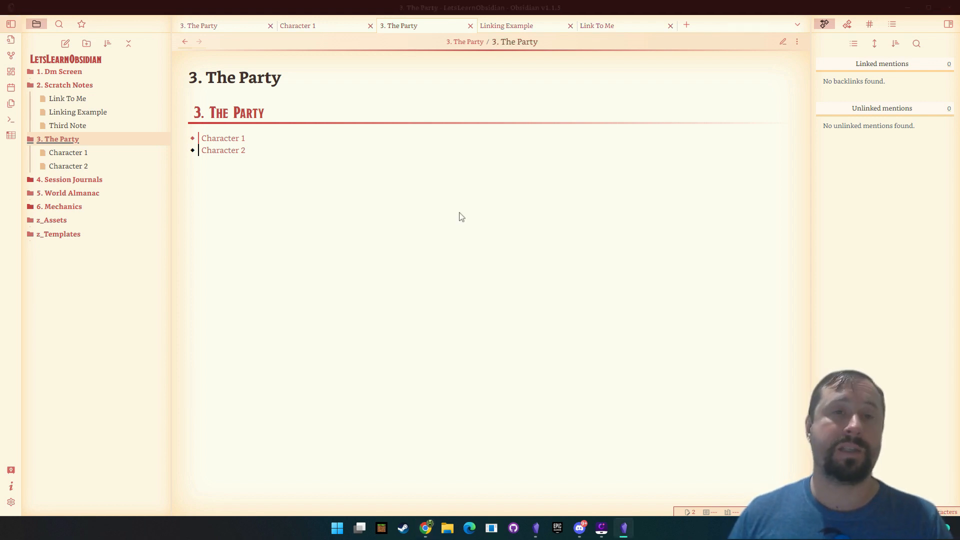